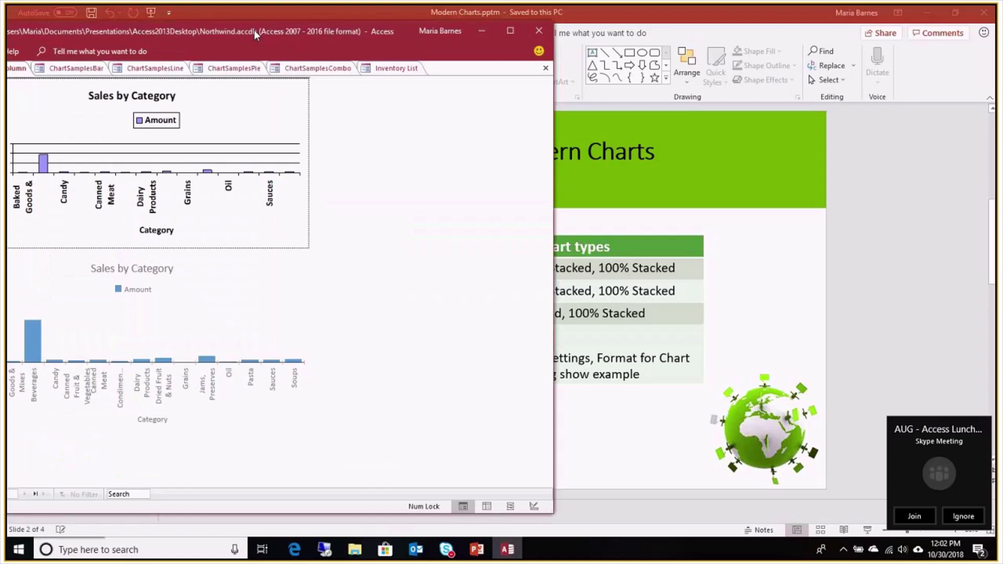
# Move the Northwind database window fully into view, check the chart types slide in PowerPoint, and return to Access
pyautogui.moveTo(254, 30); pyautogui.dragTo(585, 42)
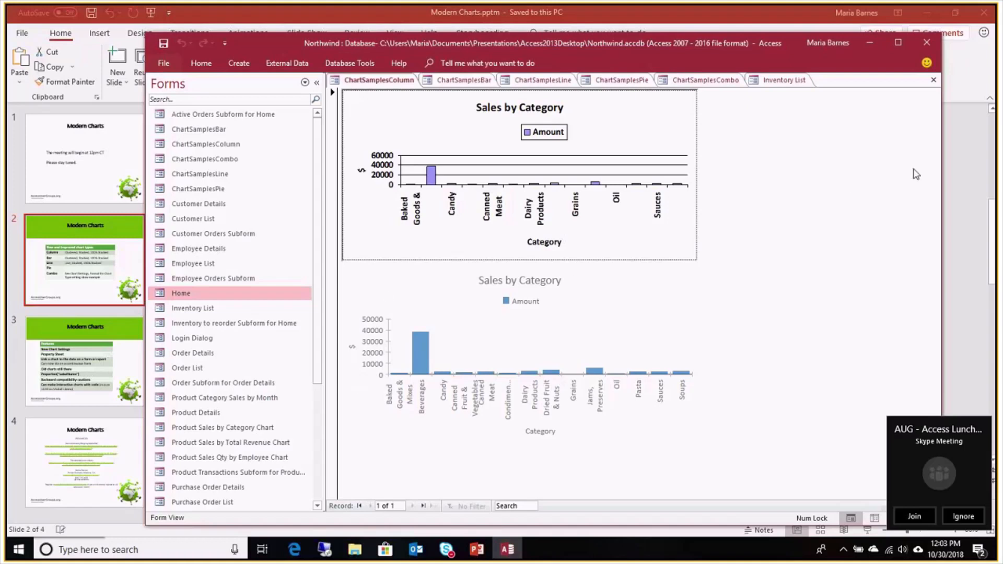
pyautogui.click(962, 156)
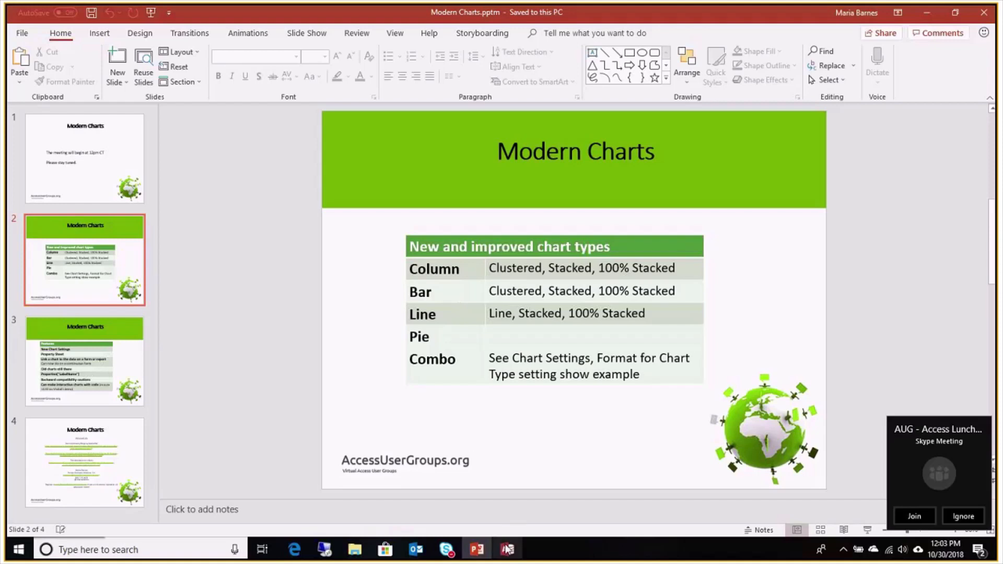
pyautogui.moveTo(508, 549)
pyautogui.click(504, 506)
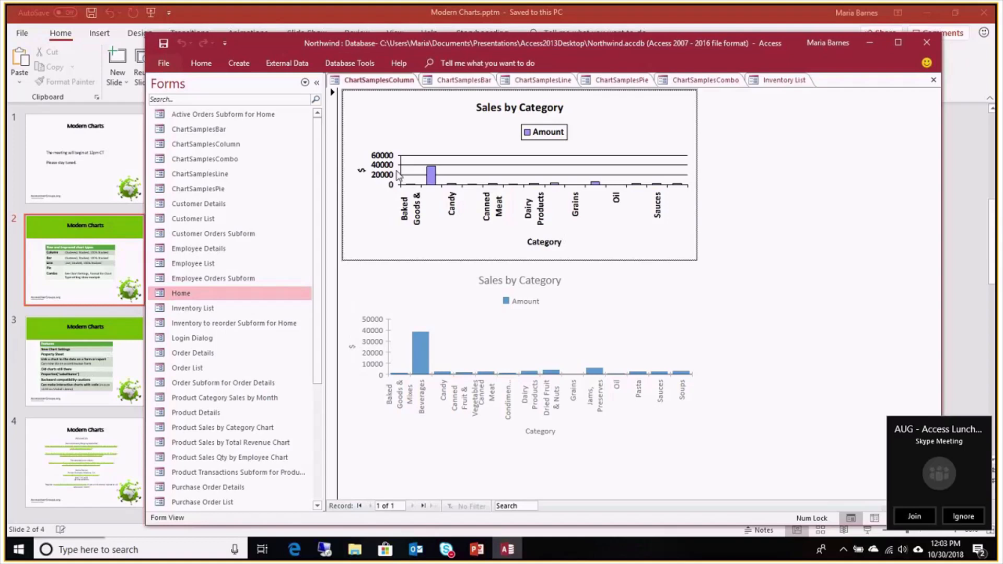
# Compare the old and modern Sales by Category charts on the bar, line and pie sample forms, and view the combo sample
pyautogui.click(457, 84)
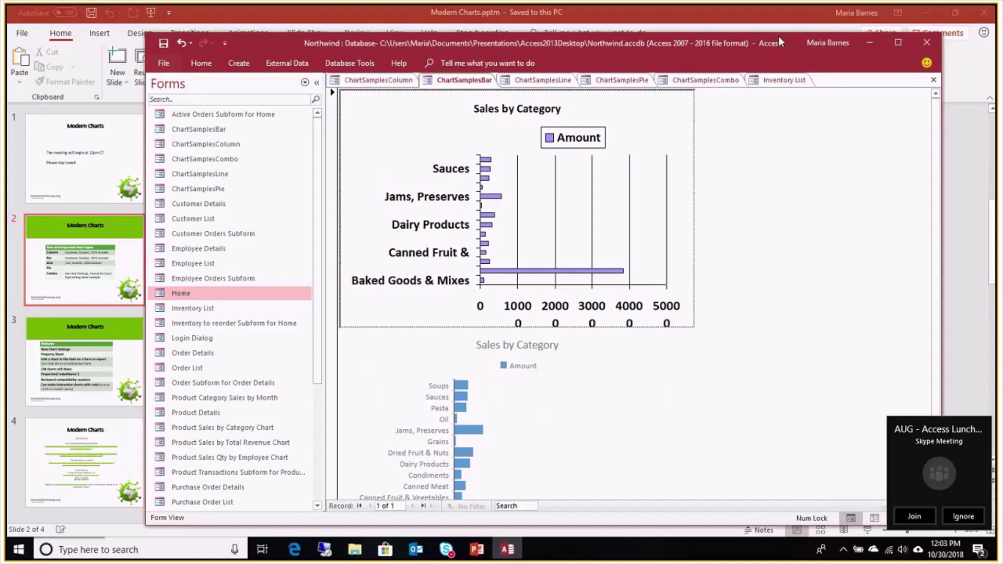
pyautogui.moveTo(778, 42); pyautogui.dragTo(726, 26)
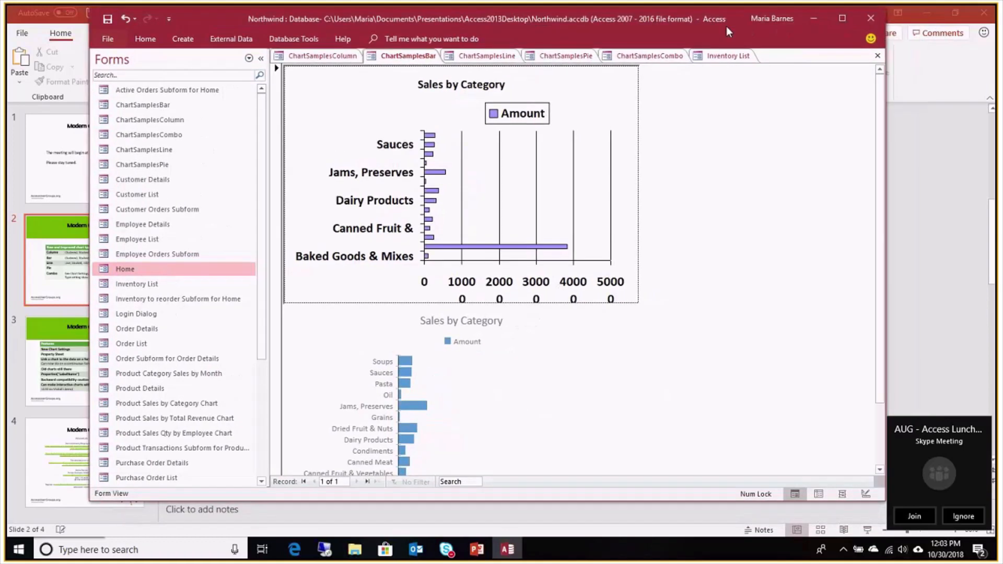
pyautogui.moveTo(882, 175); pyautogui.dragTo(869, 73)
pyautogui.click(486, 56)
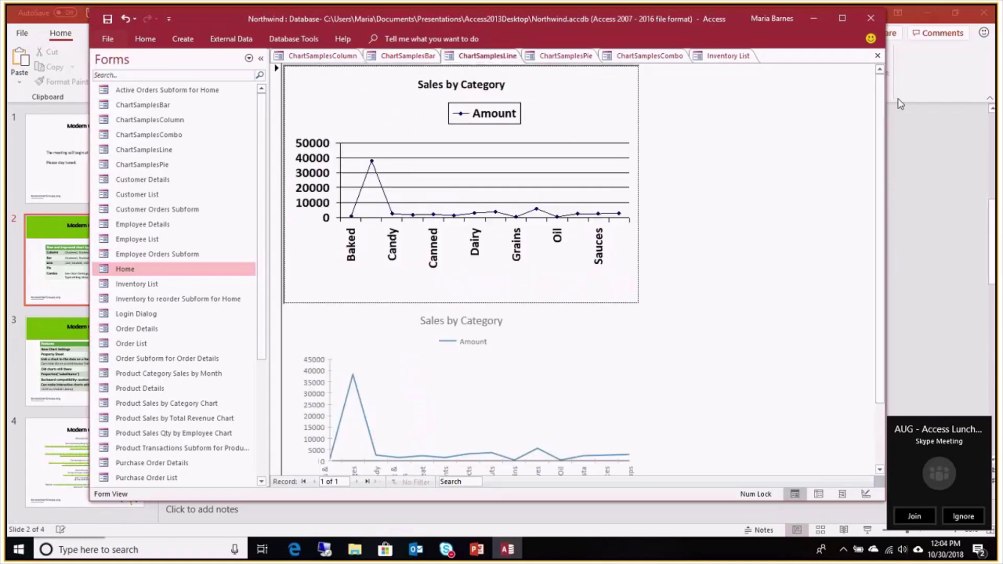
pyautogui.scroll(-2, 882, 120)
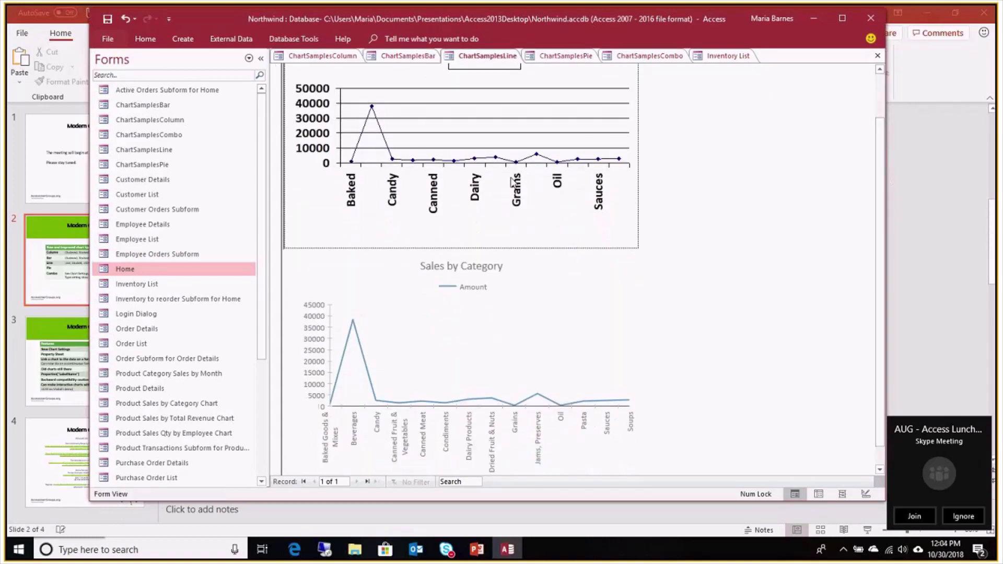
pyautogui.click(563, 58)
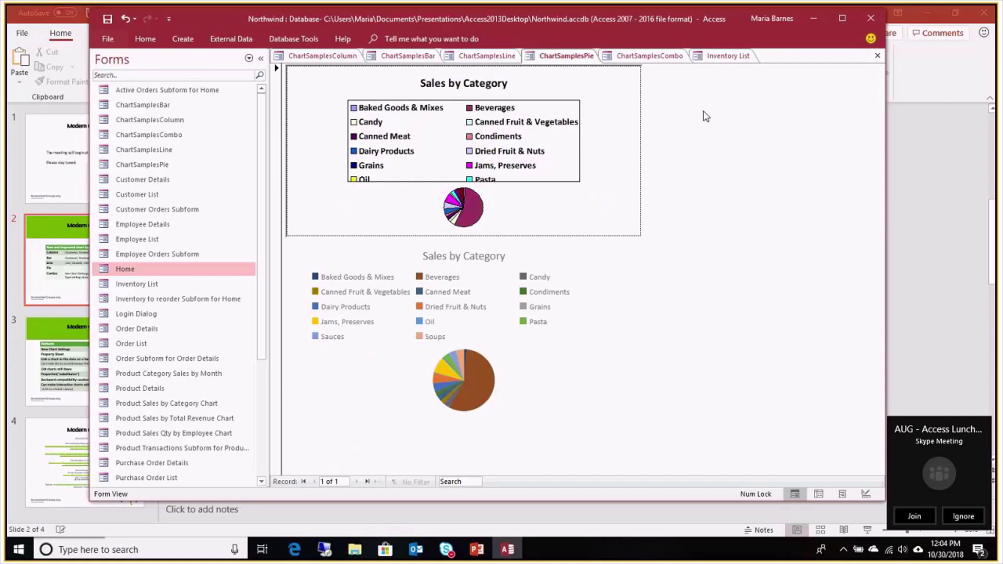
pyautogui.click(653, 61)
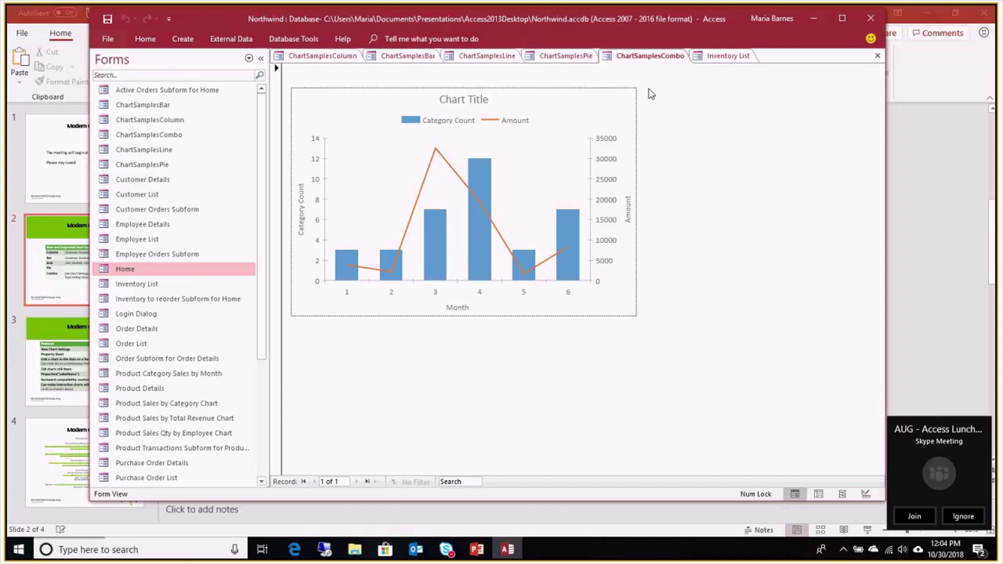
# Open the ChartSamplesColumn form in Design View and collapse the Navigation Pane
pyautogui.click(348, 61)
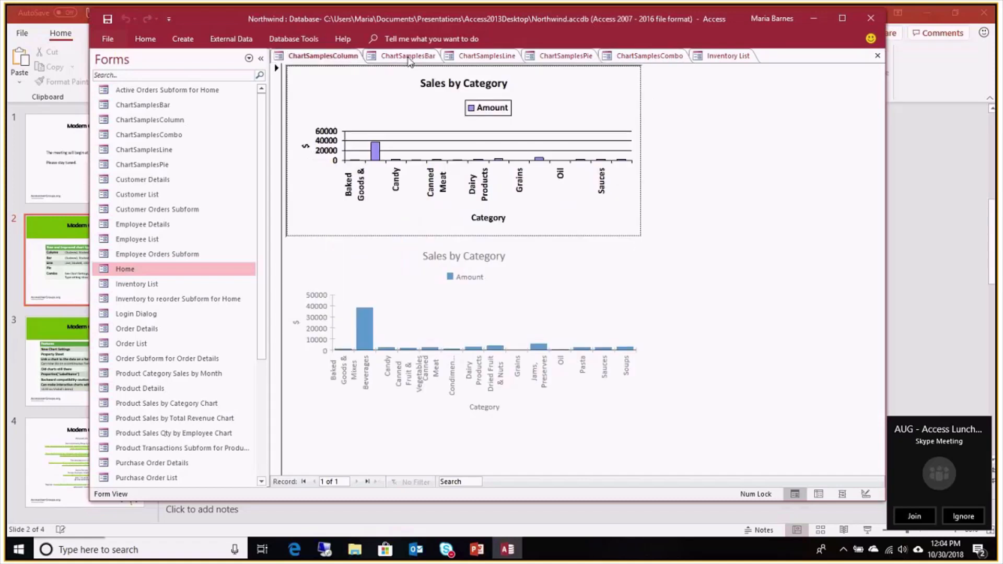
pyautogui.rightClick(324, 60)
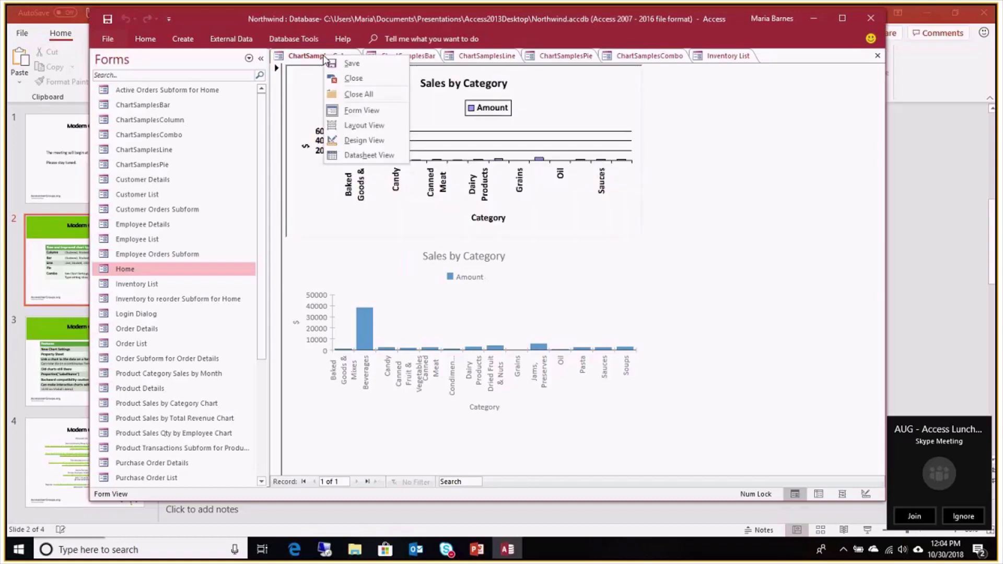
pyautogui.click(360, 141)
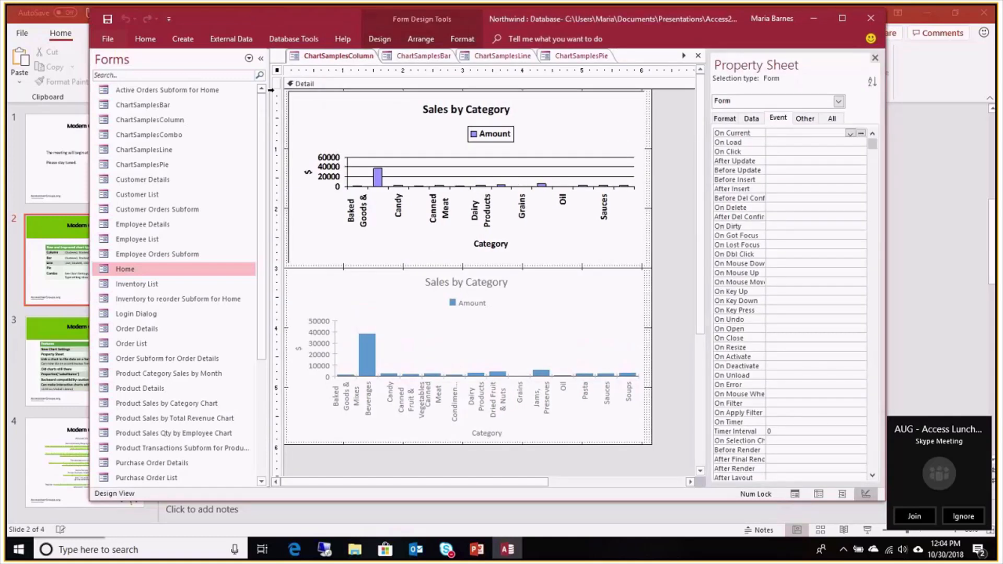
pyautogui.click(261, 58)
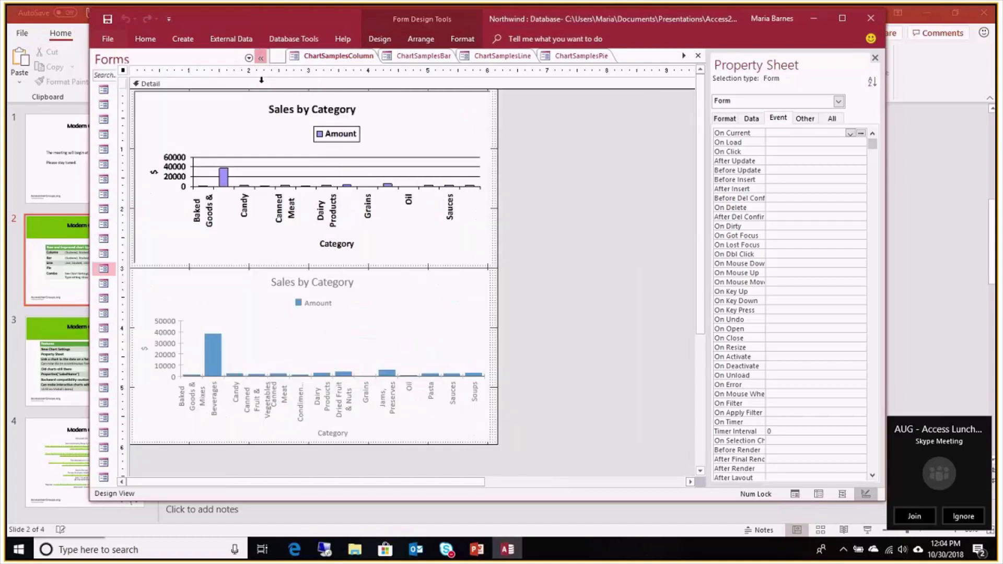
# Examine the legacy Chart control and the modern column, bar and line chart options available for the form
pyautogui.click(379, 39)
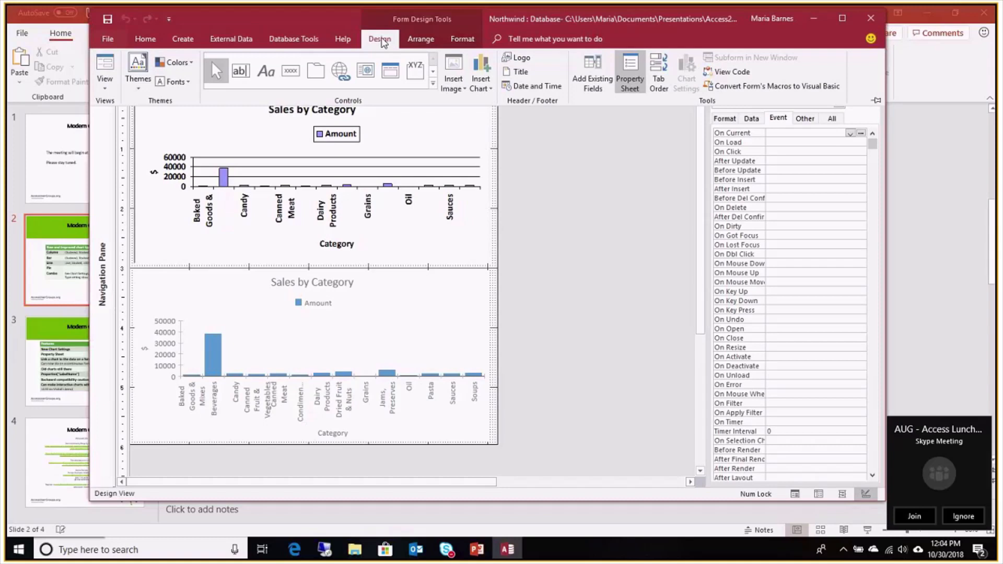
pyautogui.click(434, 85)
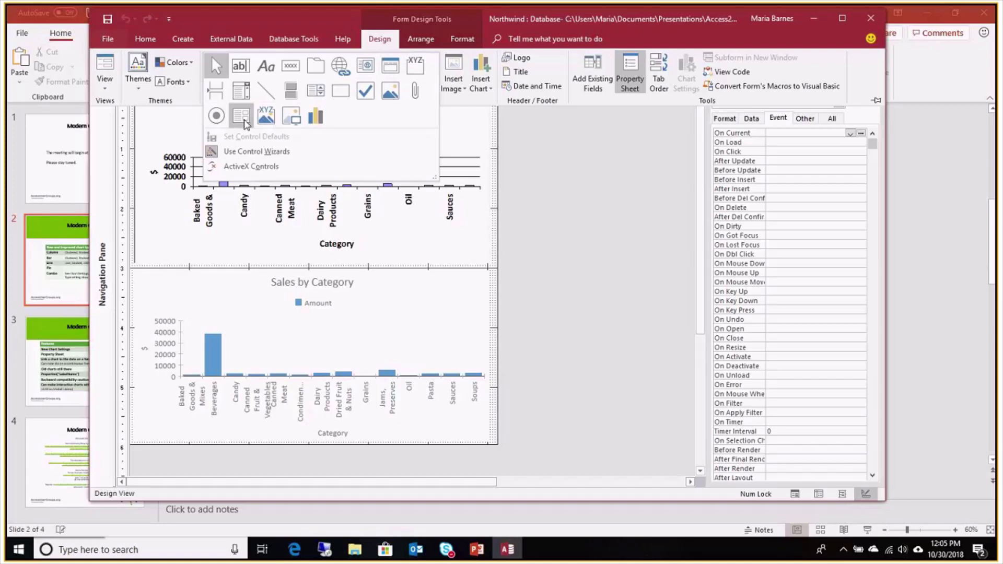
pyautogui.click(317, 119)
pyautogui.click(491, 105)
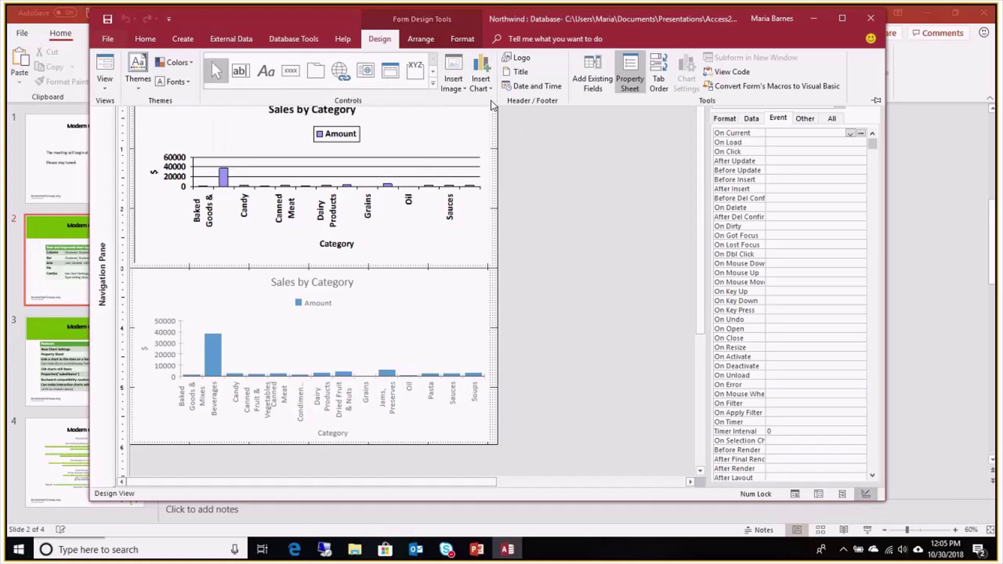
pyautogui.click(491, 89)
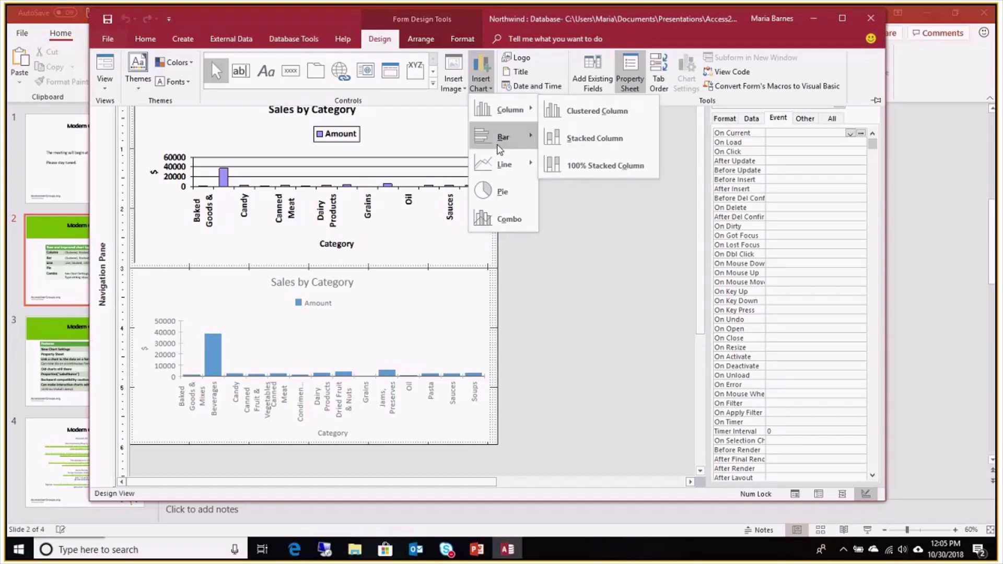
pyautogui.moveTo(497, 146)
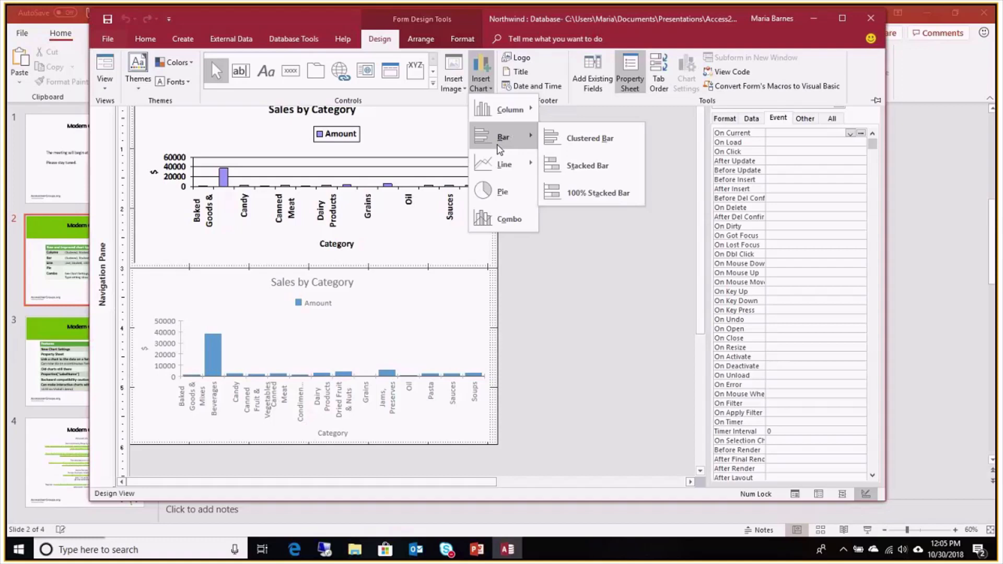
pyautogui.moveTo(500, 166)
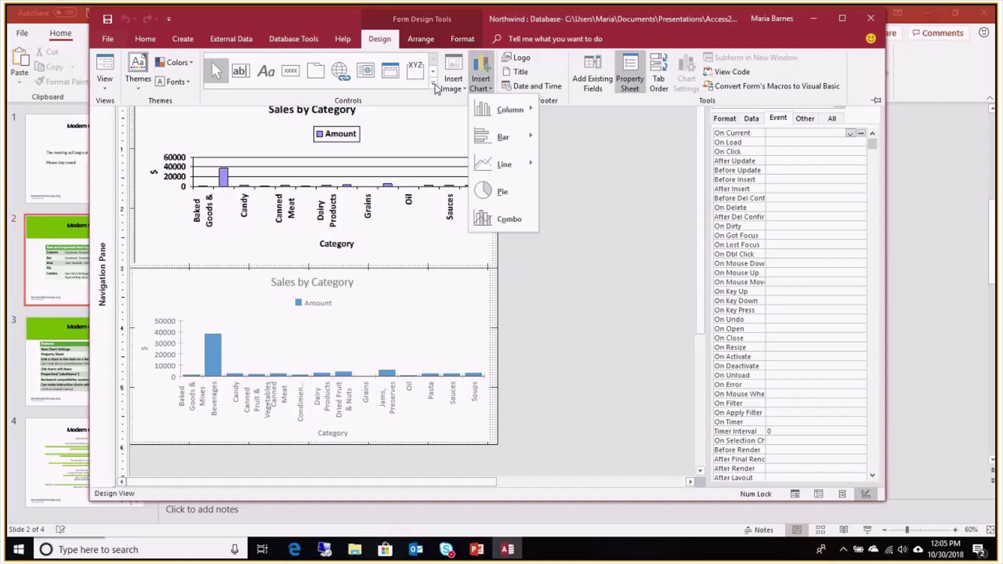
# Try the legacy Chart Wizard with the Customers table and the fields ID through Job Title as far as the chart types, and cancel it
pyautogui.click(433, 86)
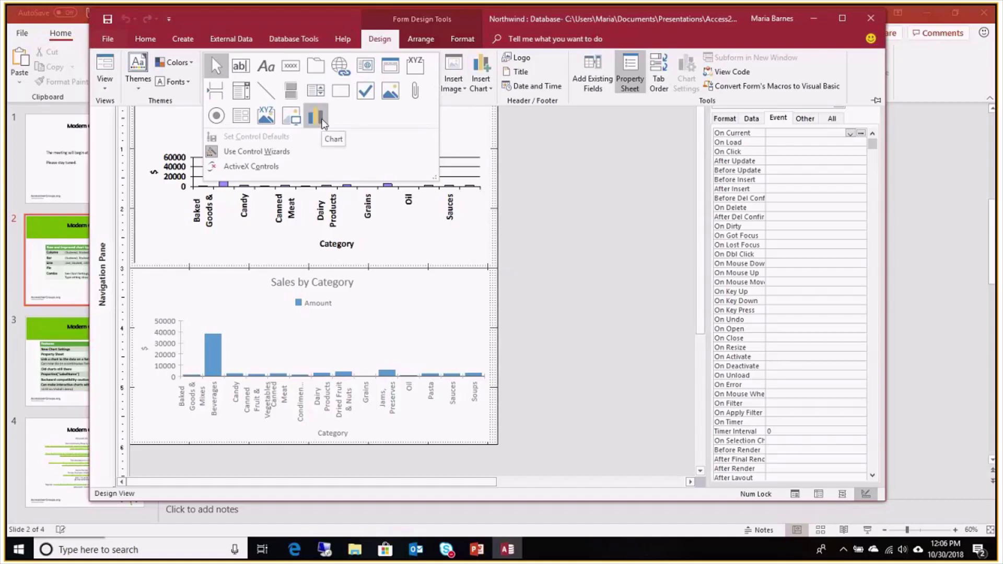
pyautogui.click(321, 120)
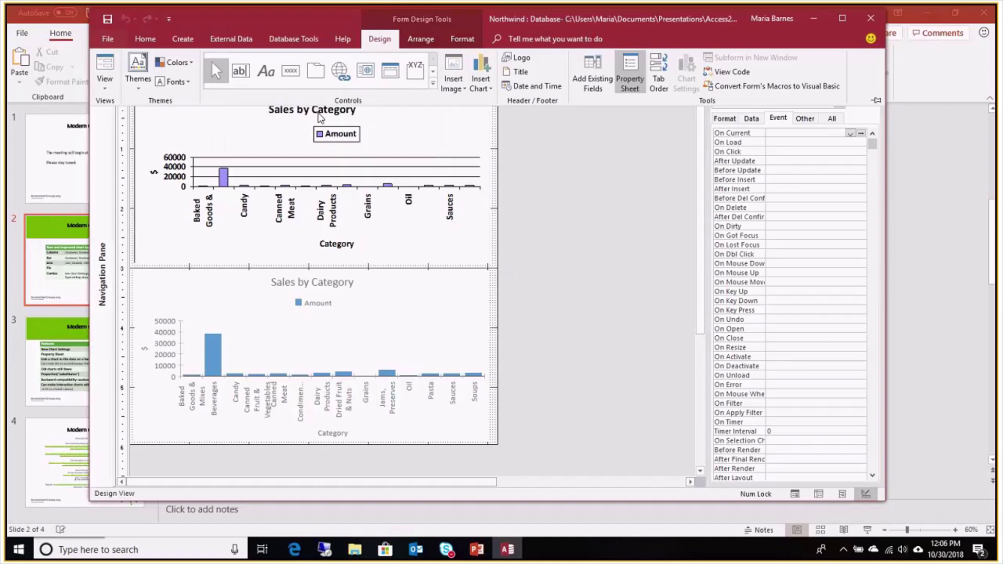
pyautogui.click(522, 241)
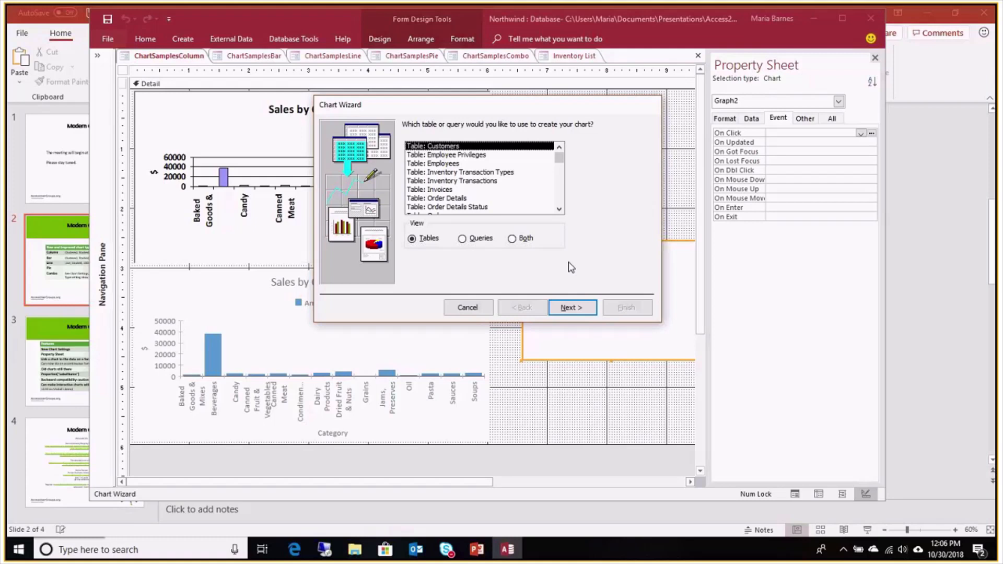
pyautogui.click(572, 307)
pyautogui.click(524, 178)
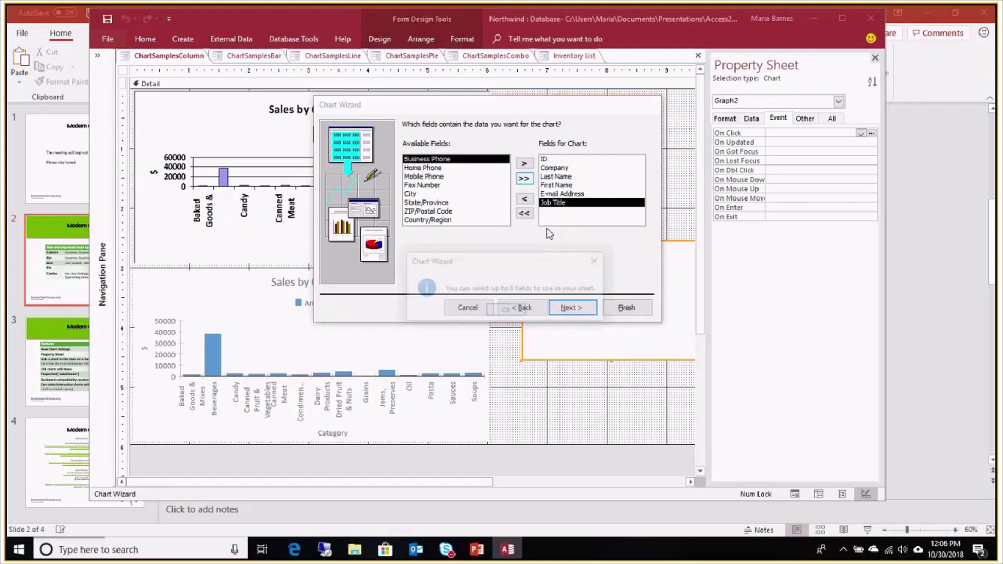
pyautogui.click(508, 310)
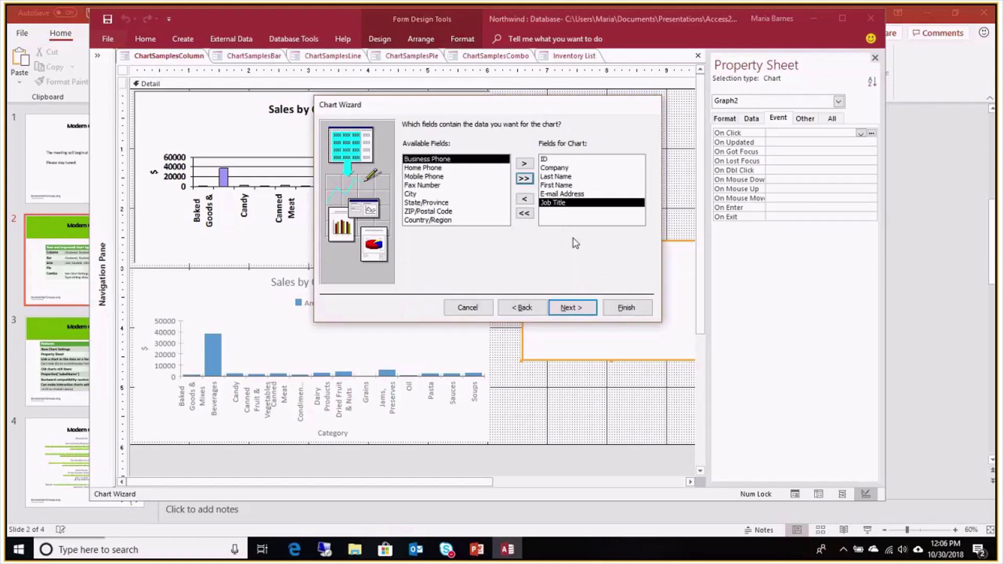
pyautogui.click(570, 307)
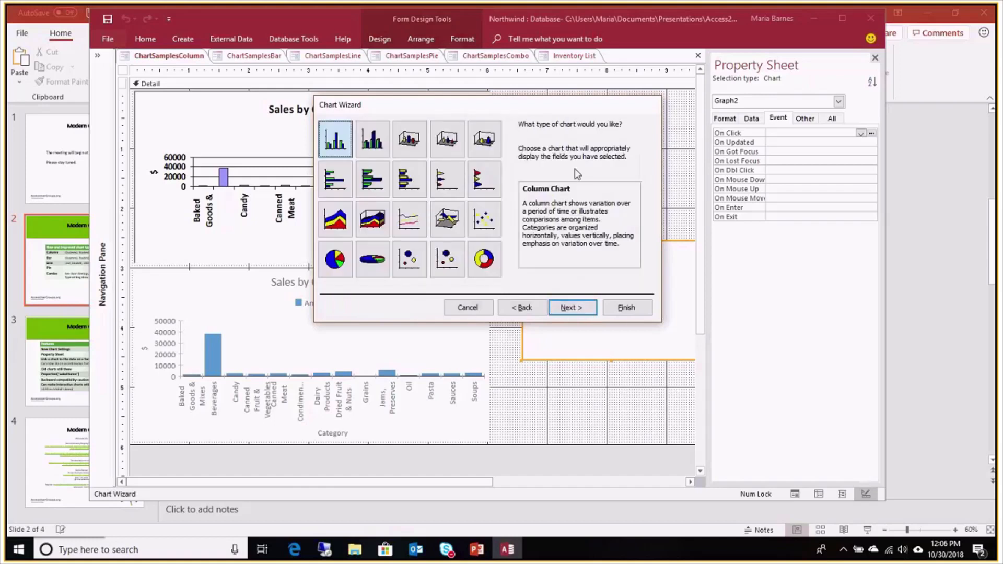
pyautogui.click(468, 308)
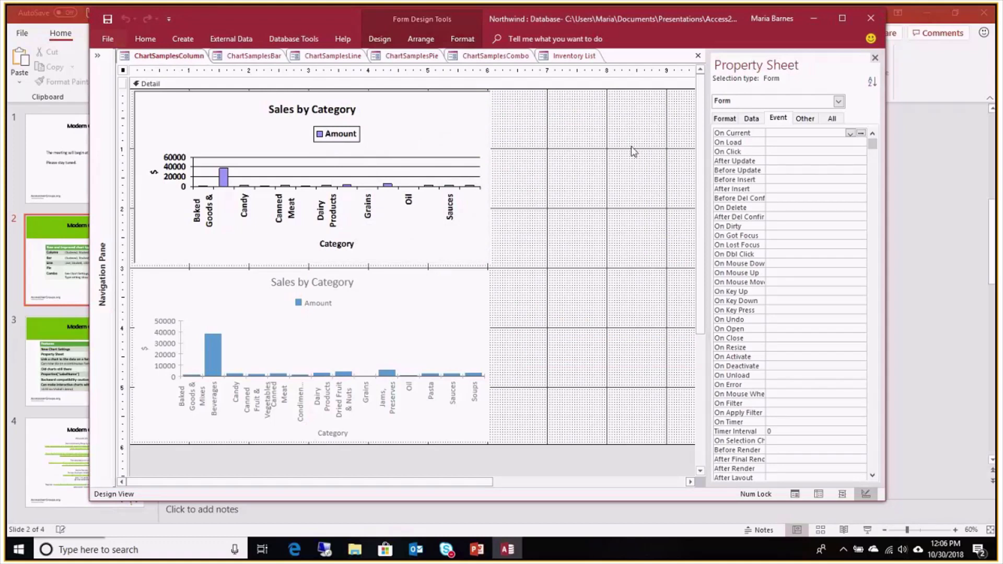
# Insert a modern Stacked Column chart in the form's empty area and move it closer to the existing charts
pyautogui.click(380, 39)
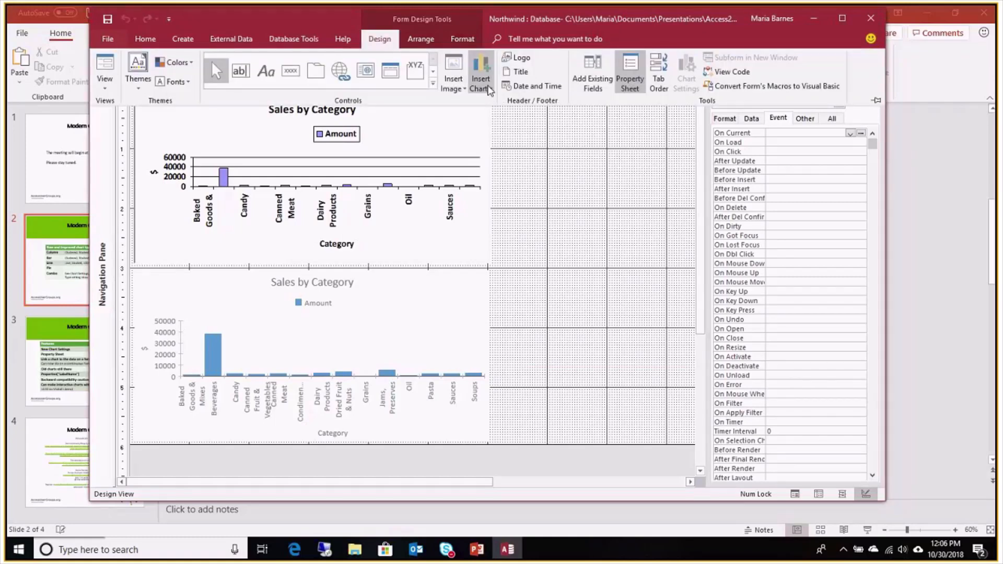
pyautogui.click(489, 90)
pyautogui.moveTo(502, 115)
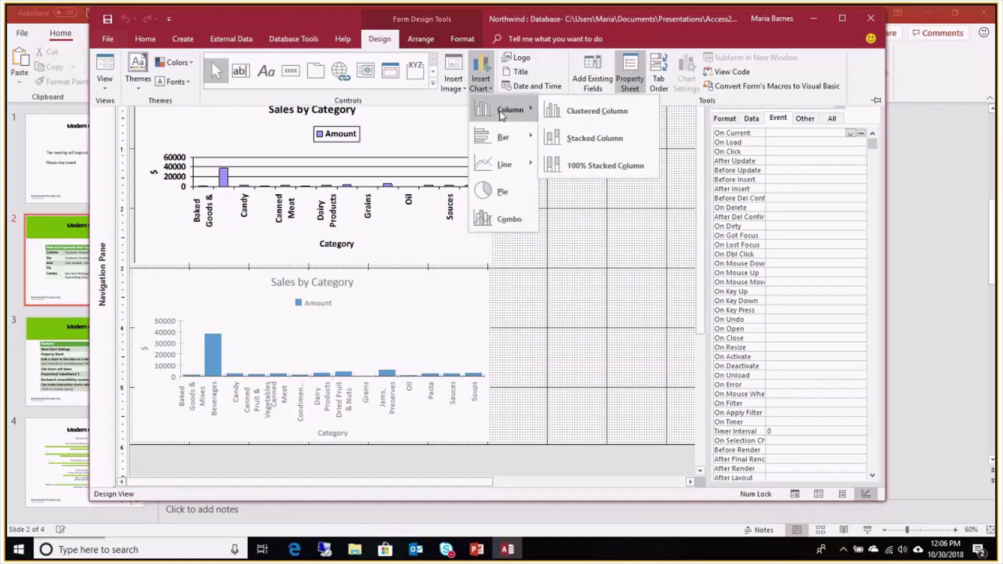
pyautogui.click(595, 137)
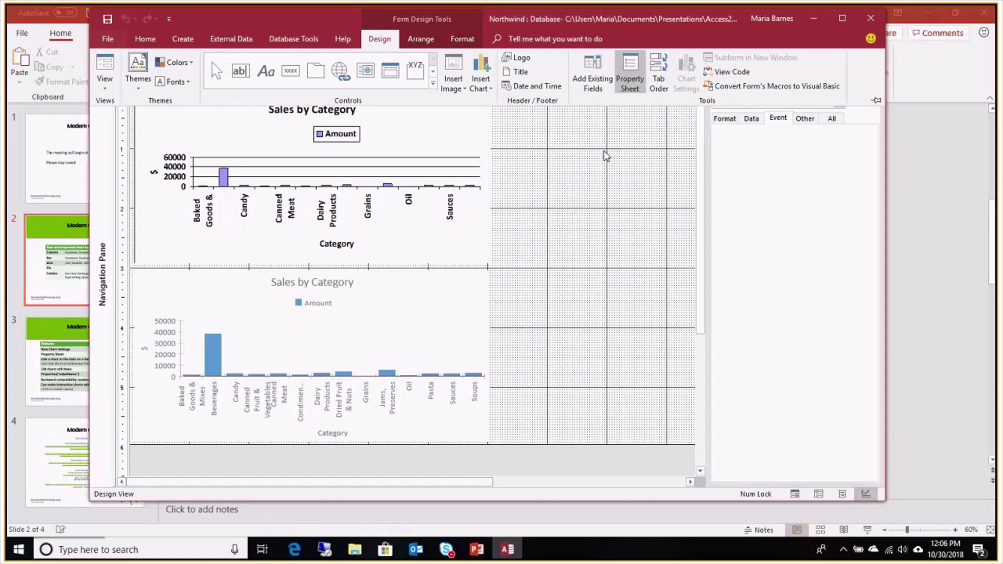
pyautogui.click(576, 192)
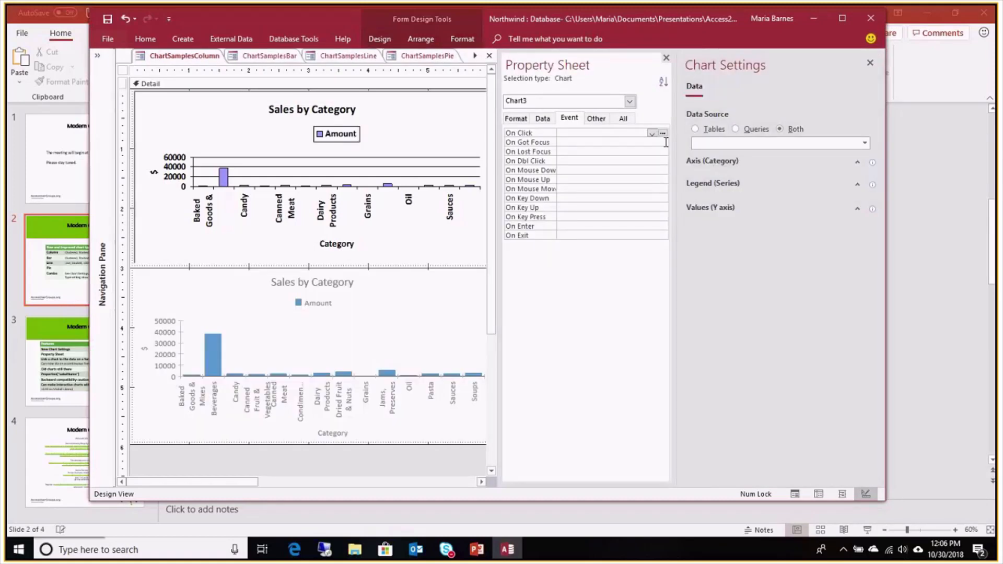
pyautogui.moveTo(251, 482); pyautogui.dragTo(402, 482)
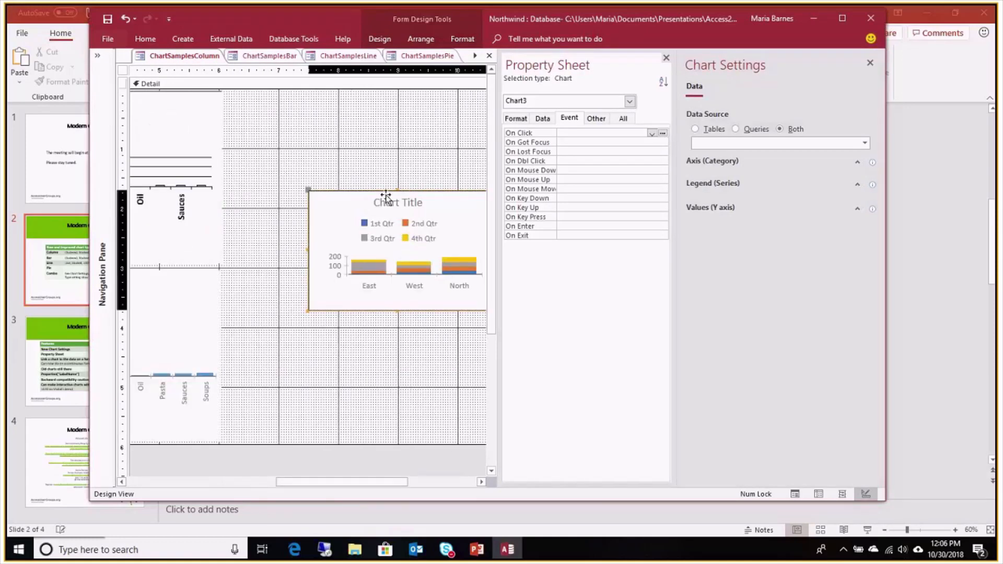
pyautogui.moveTo(385, 197); pyautogui.dragTo(312, 180)
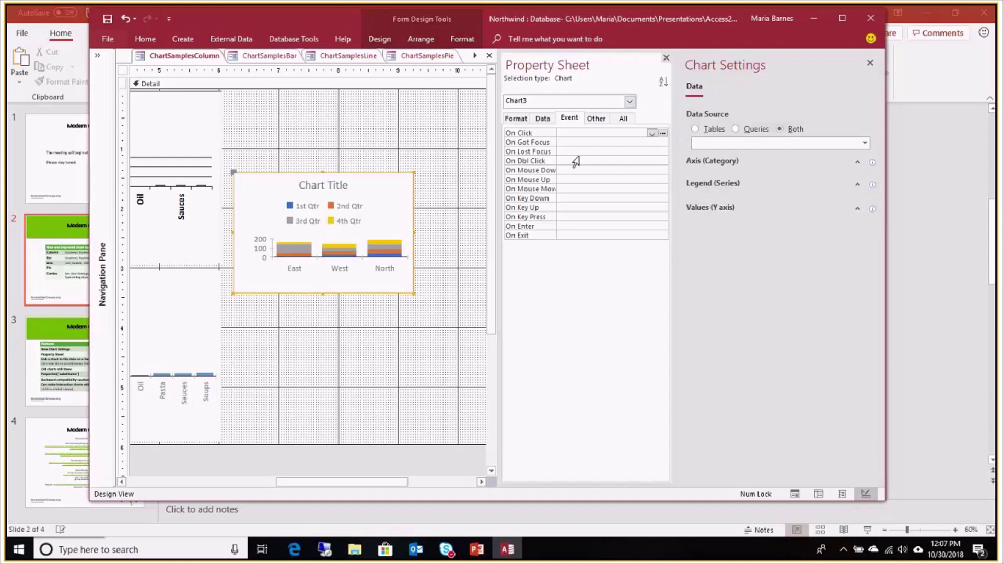
# Review the new stacked column chart's complete property list, its format properties and its data properties
pyautogui.click(623, 119)
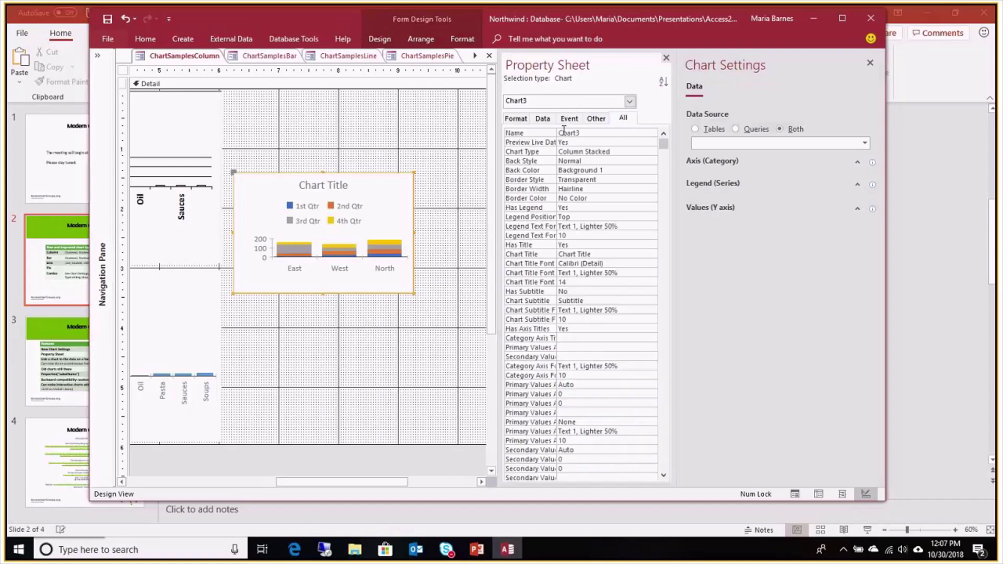
pyautogui.click(515, 119)
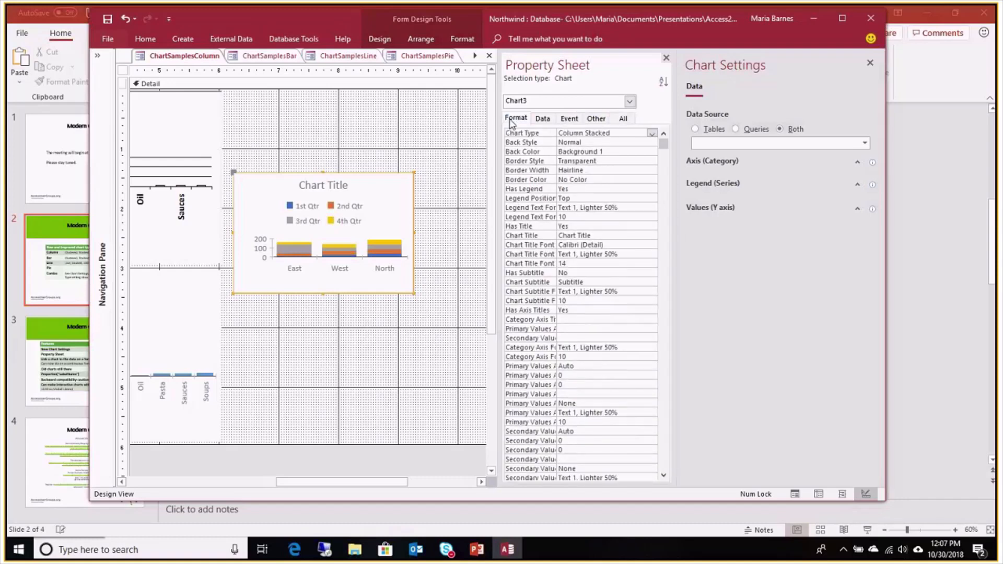
pyautogui.click(543, 120)
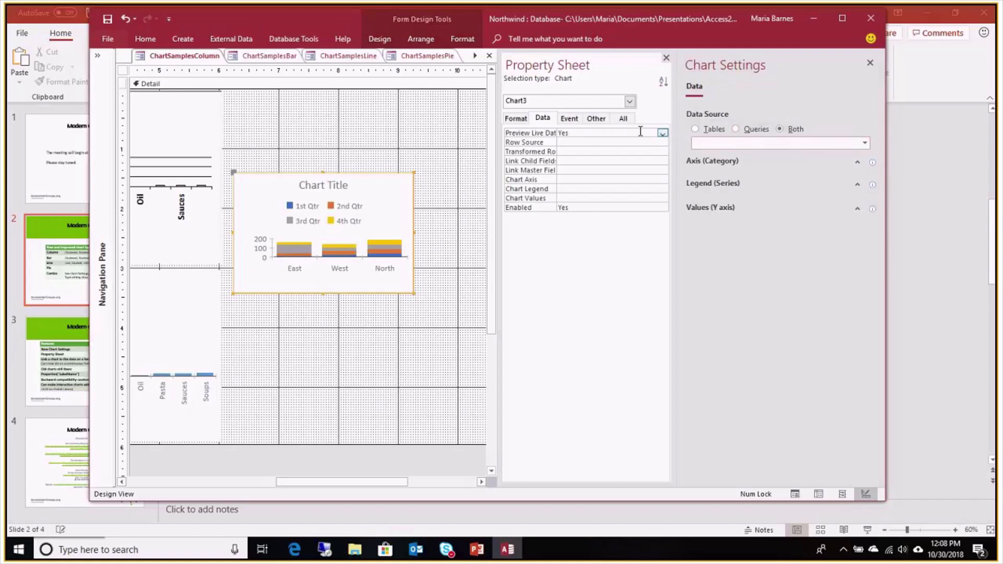
# Base the new stacked column chart on Inventory Sold, with Quantity Sold as the category axis and Product ID as the values
pyautogui.click(864, 144)
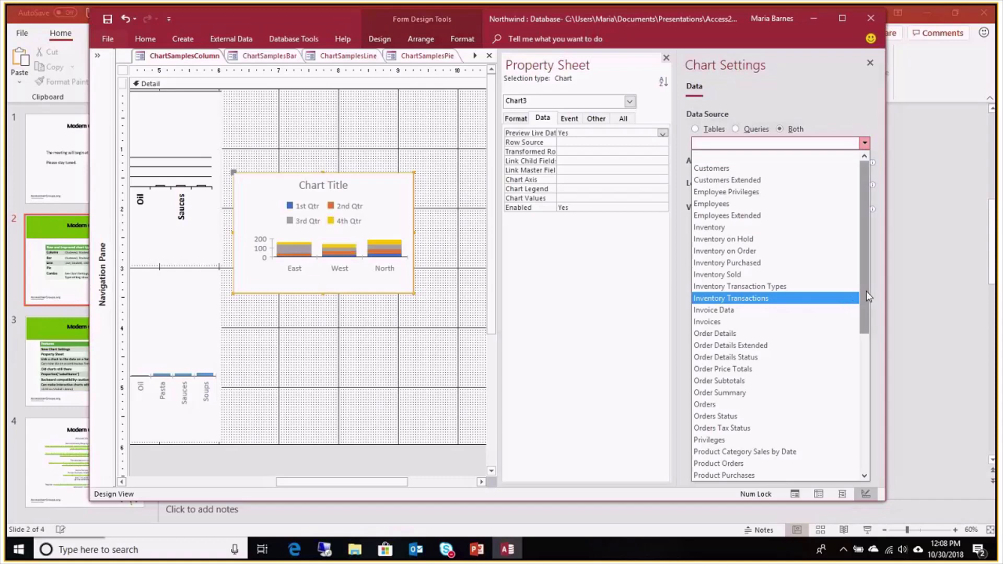
pyautogui.click(771, 274)
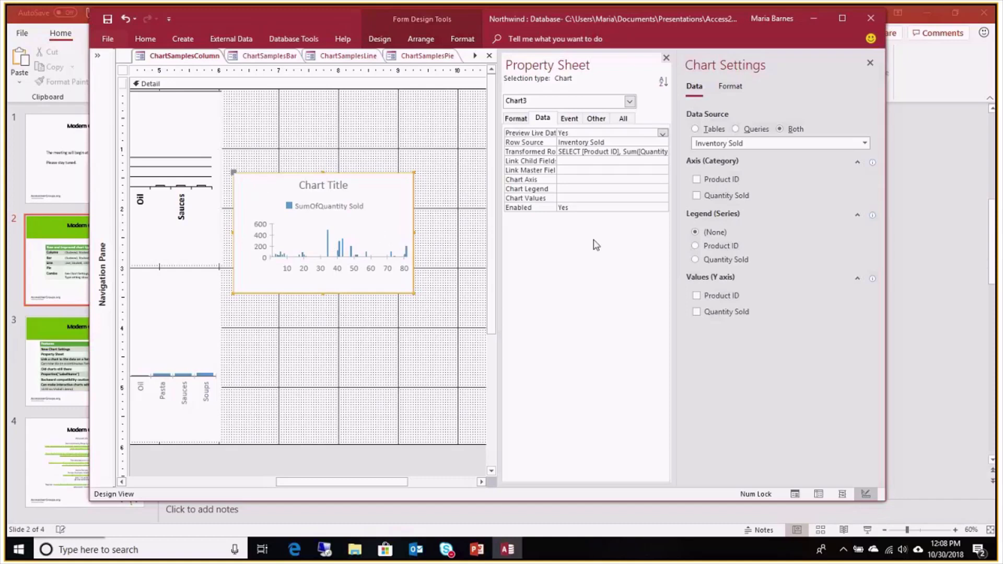
pyautogui.click(697, 196)
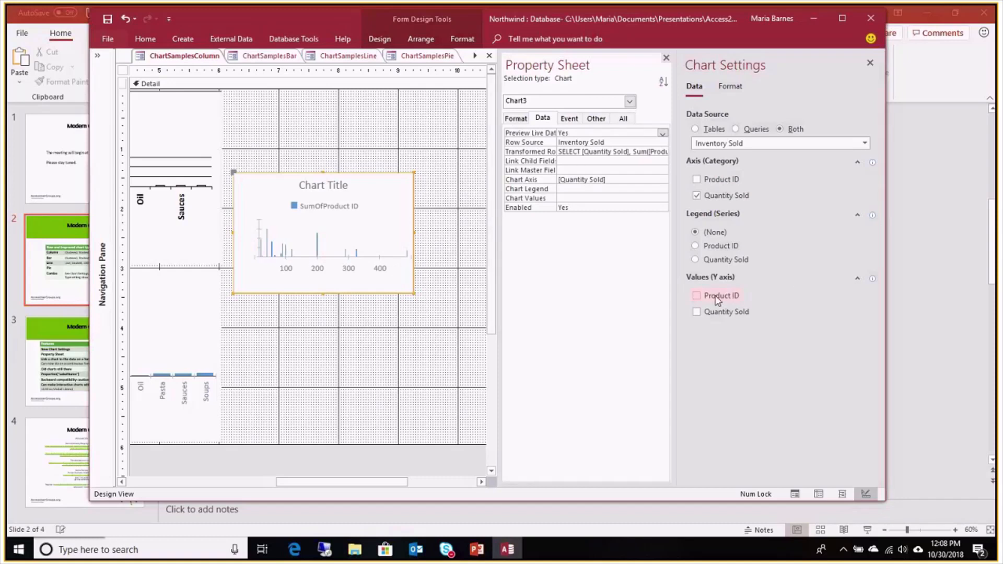
pyautogui.click(696, 295)
# Try Product ID and Quantity Sold as the chart's legend series, reset it to (None), and clear the axis and value fields
pyautogui.click(694, 246)
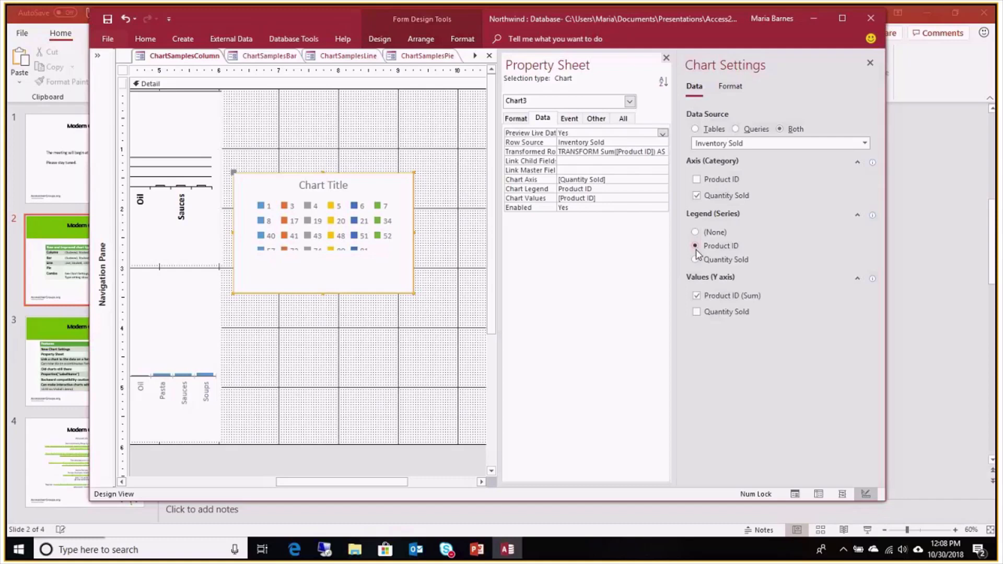
pyautogui.click(695, 260)
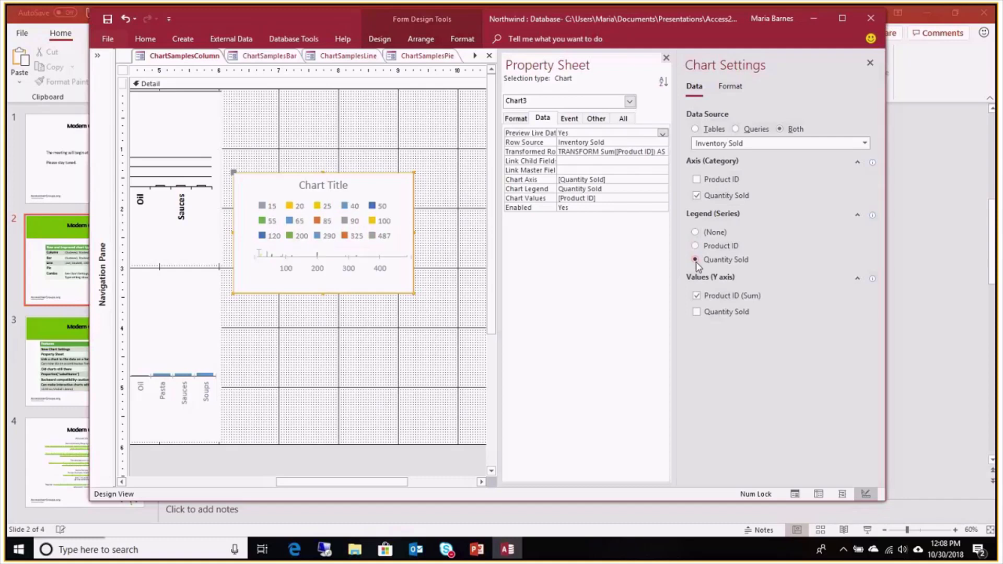
pyautogui.click(695, 232)
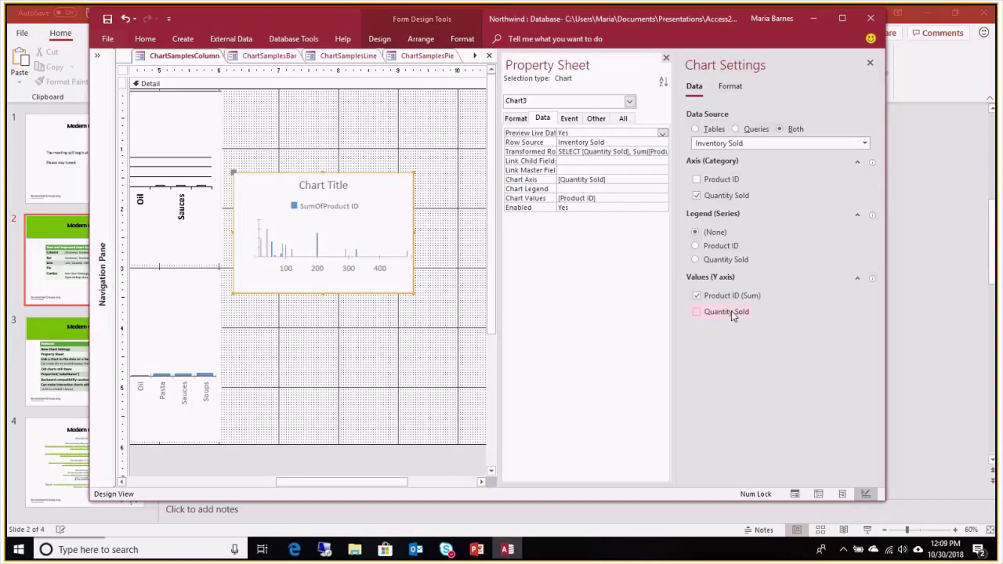
pyautogui.click(697, 296)
pyautogui.click(697, 195)
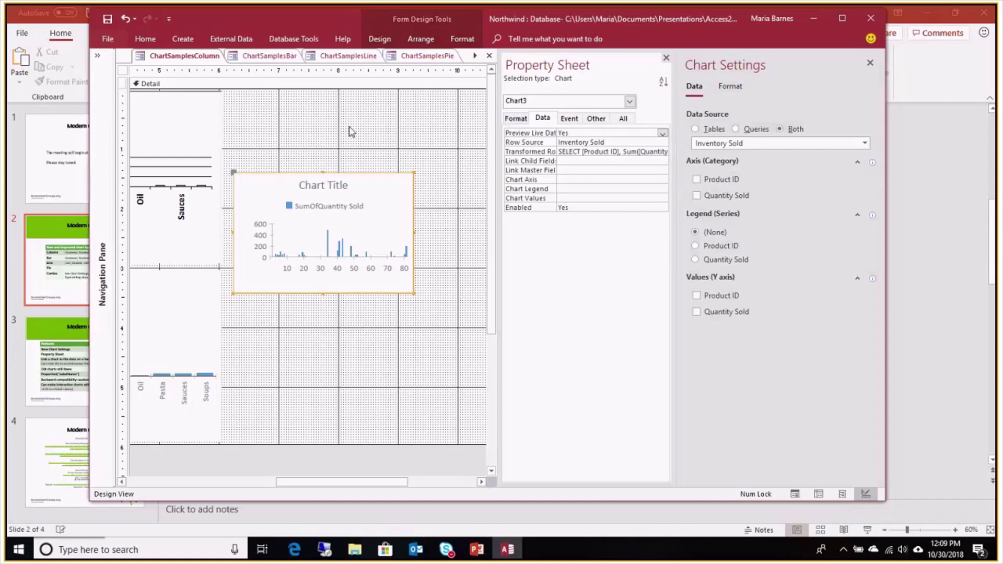
# Delete the new stacked column chart and narrow the form to the width of the two Sales by Category charts
pyautogui.click(359, 163)
pyautogui.click(367, 177)
pyautogui.press('Delete')
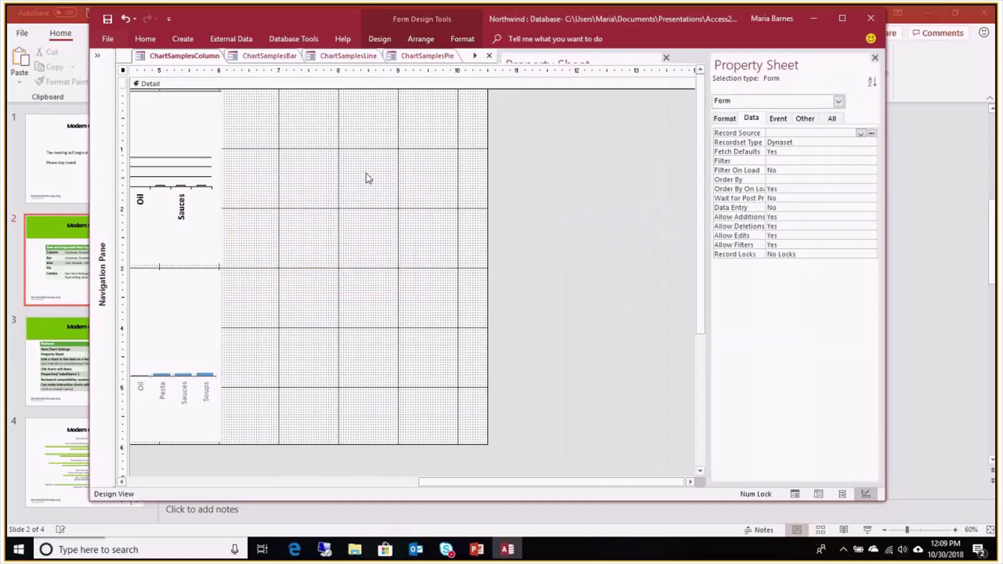
pyautogui.moveTo(487, 148); pyautogui.dragTo(228, 199)
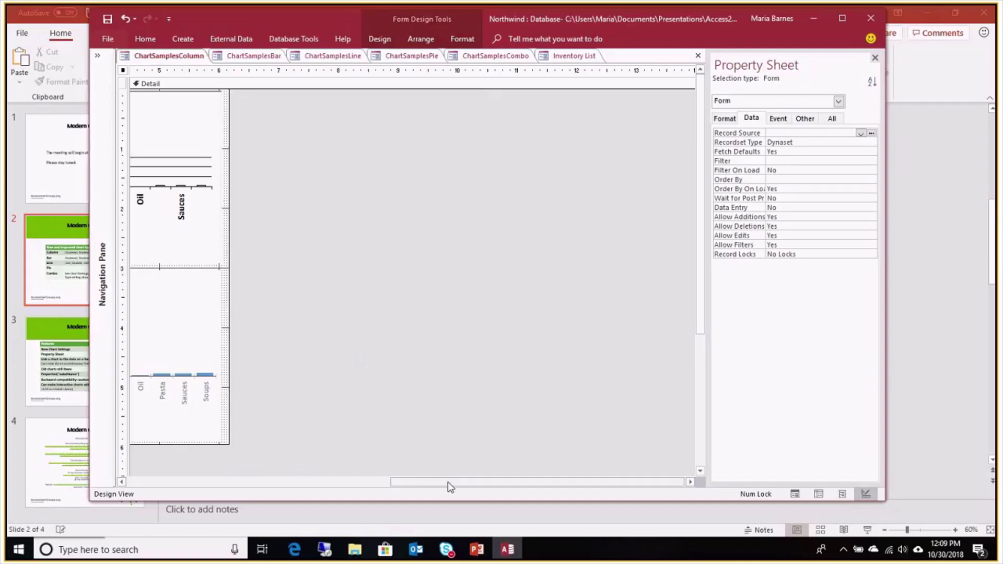
pyautogui.moveTo(447, 482); pyautogui.dragTo(182, 482)
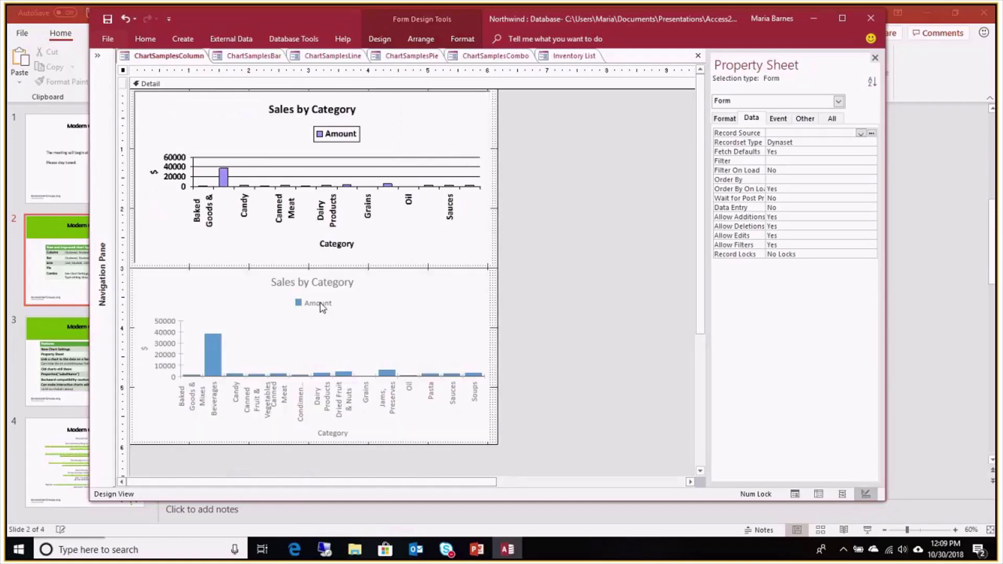
# Examine the modern Sales by Category chart's data settings, its format properties and the chart types it can be switched to
pyautogui.click(323, 307)
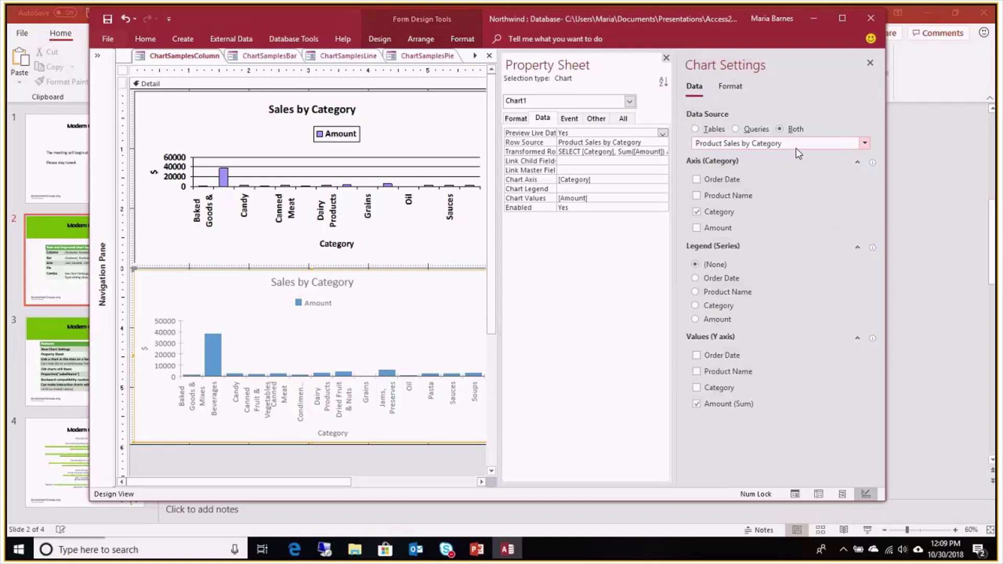
pyautogui.click(516, 119)
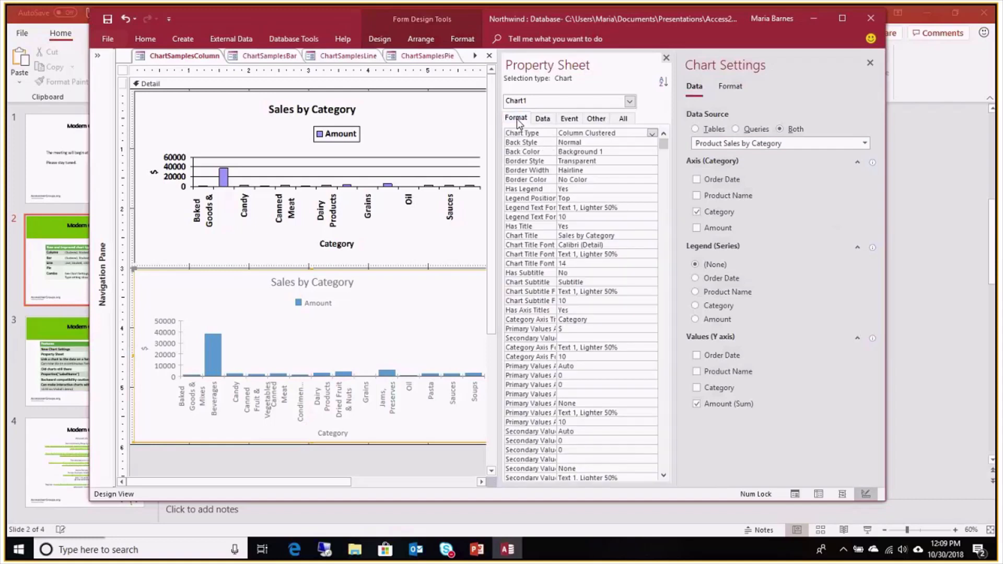
pyautogui.click(630, 134)
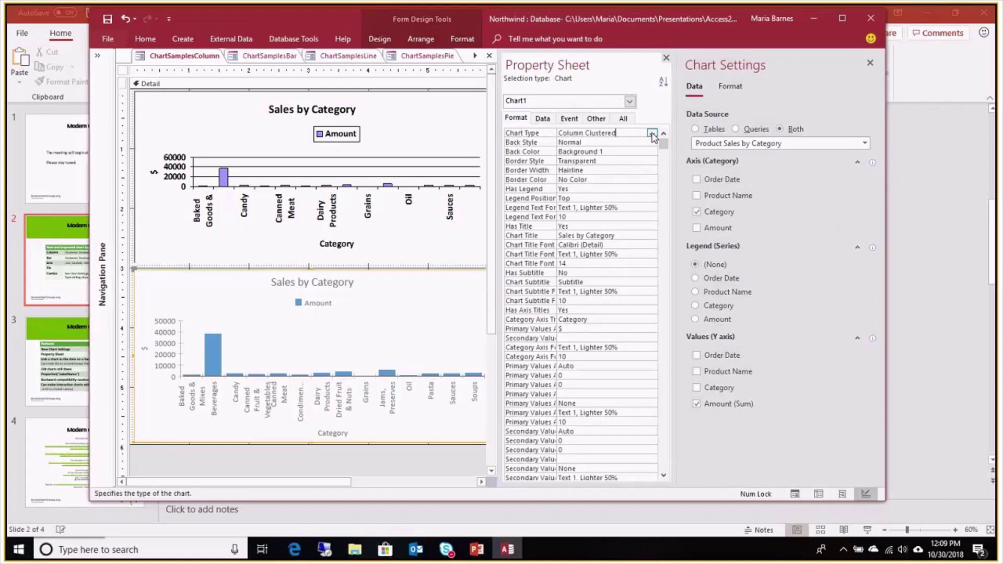
pyautogui.click(652, 134)
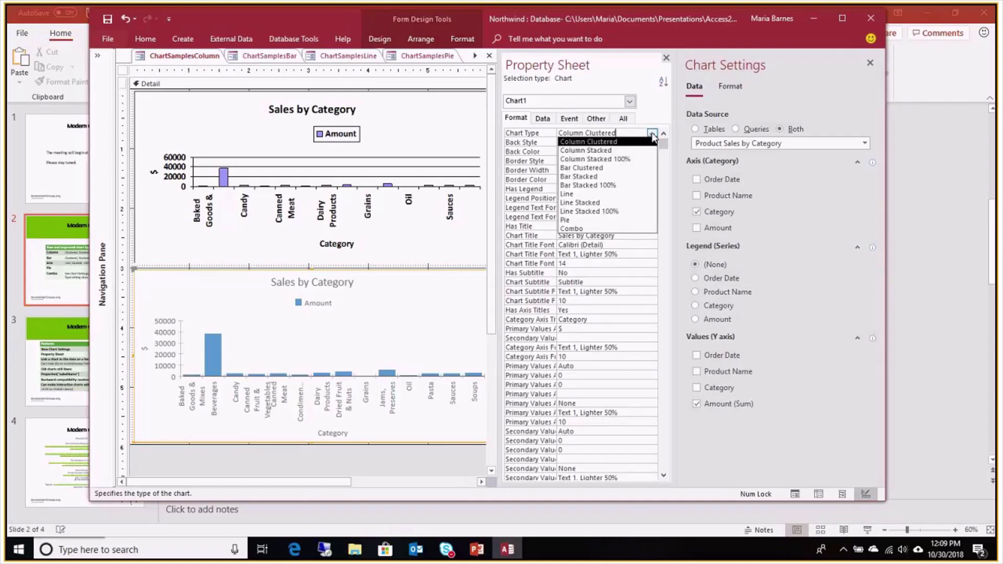
pyautogui.click(539, 141)
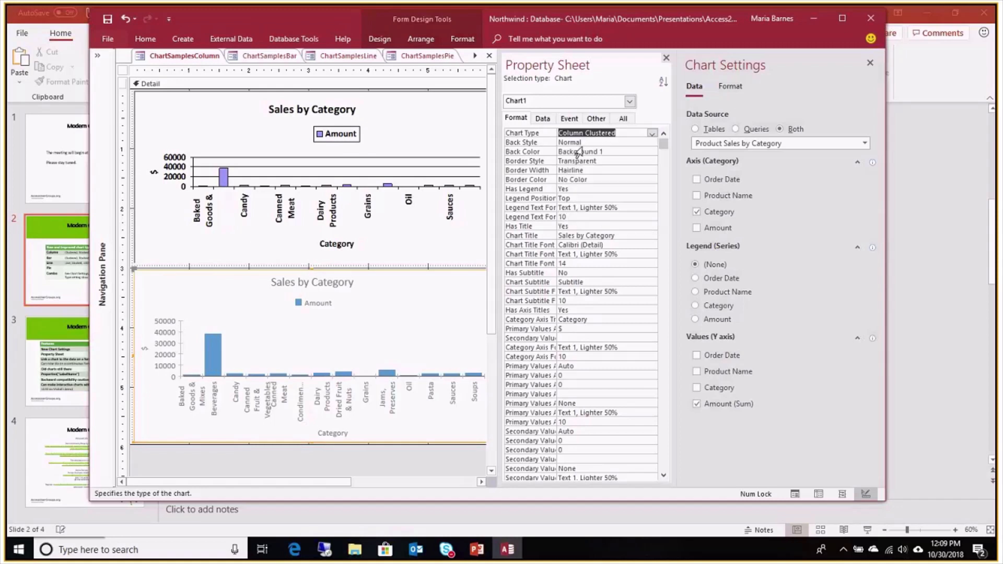
pyautogui.click(606, 142)
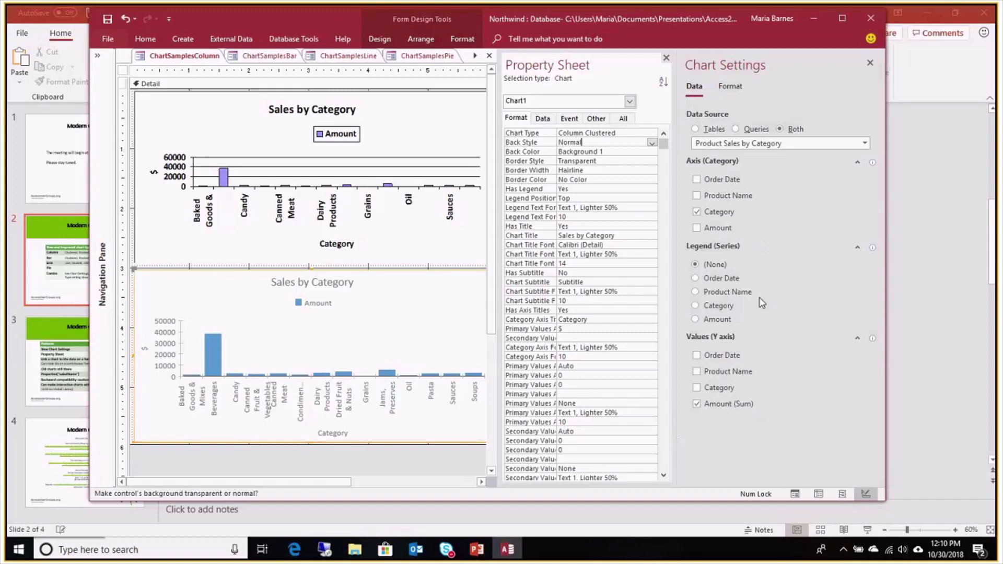
# Set the display name of the modern chart's SumOfAmount data series to "Sum of Amount"
pyautogui.click(731, 88)
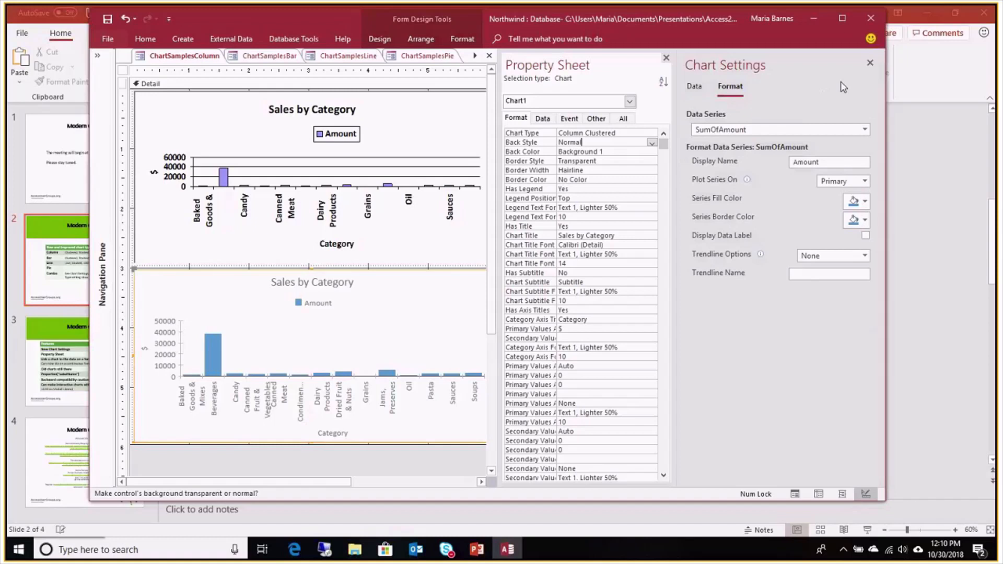
pyautogui.click(865, 130)
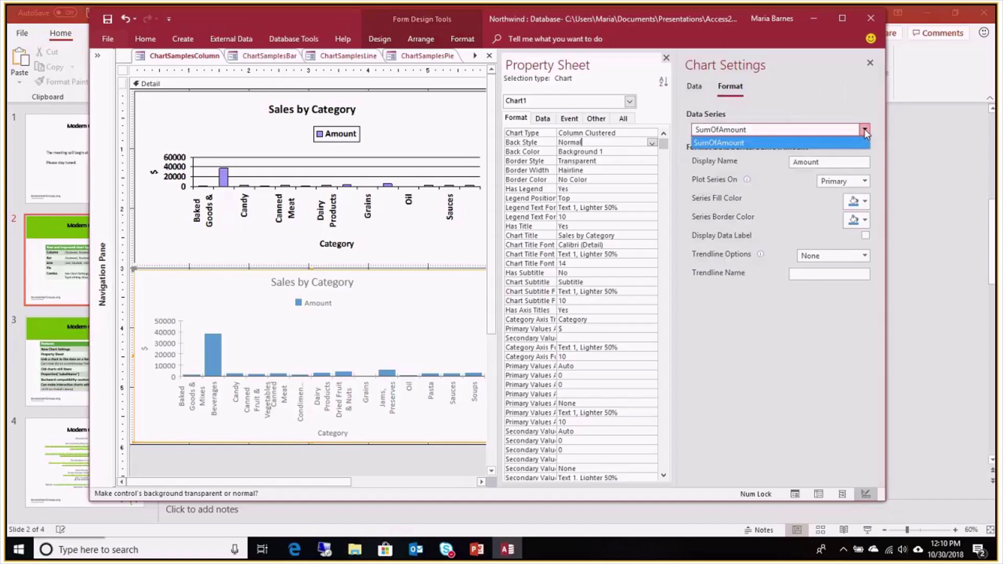
pyautogui.click(864, 131)
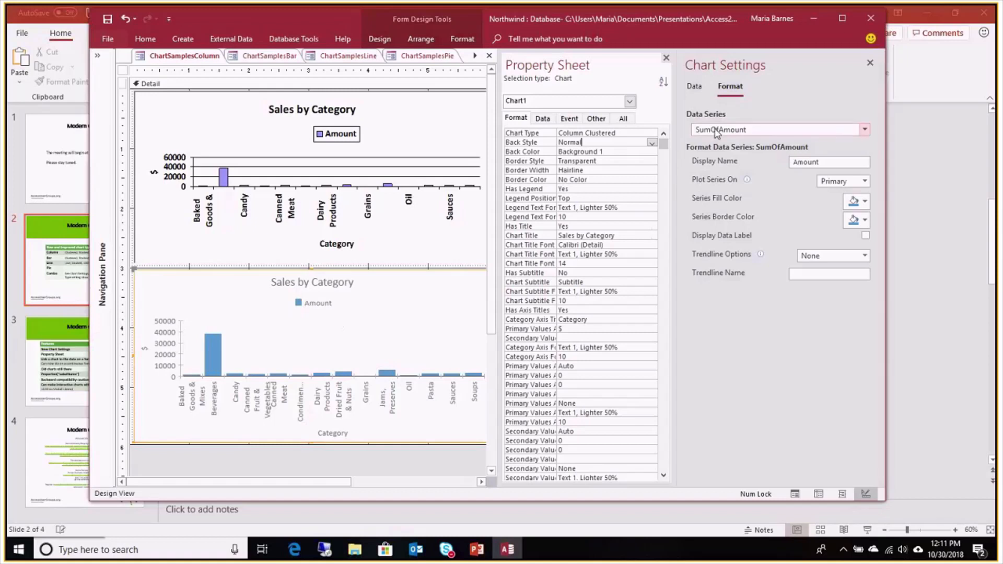
pyautogui.click(795, 162)
pyautogui.write('Sum ')
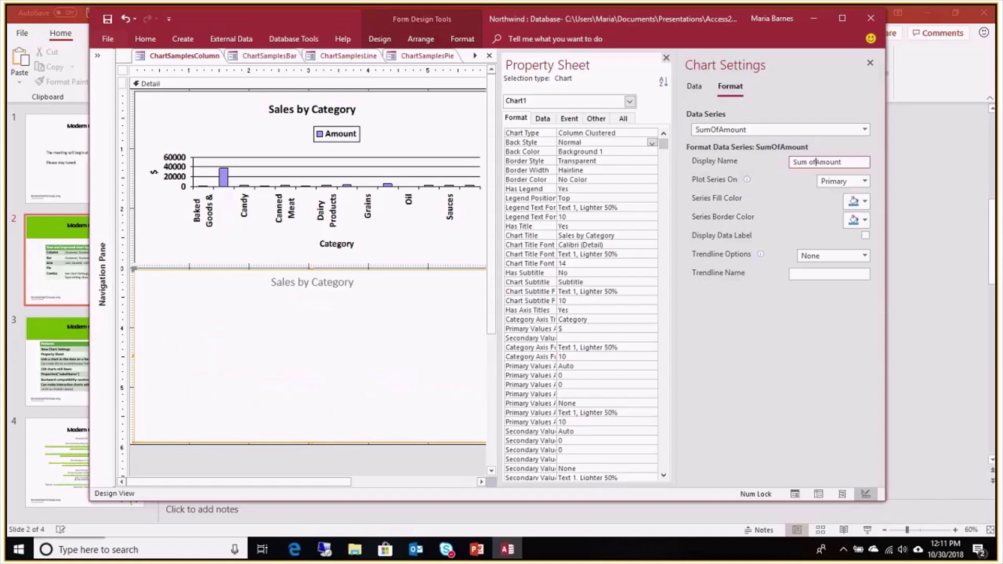
pyautogui.write('of')
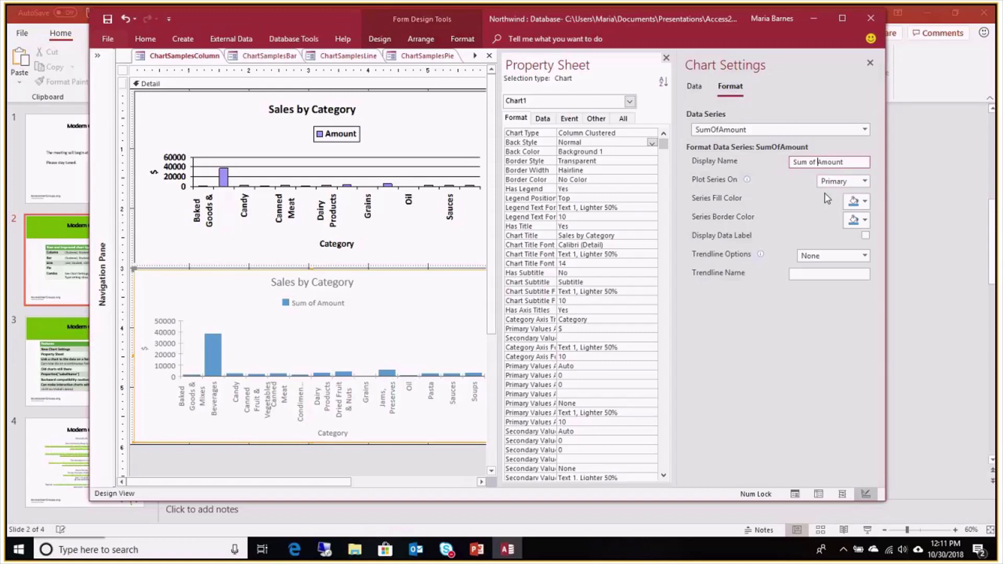
# Check the axis options for plotting the series, and set both its fill color and its border color to dark red
pyautogui.click(866, 180)
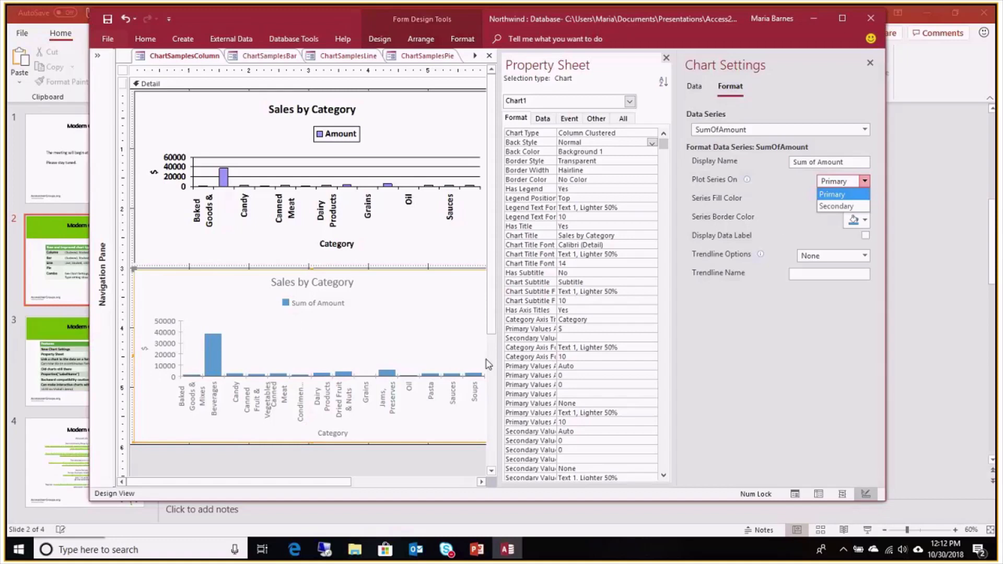
pyautogui.click(862, 222)
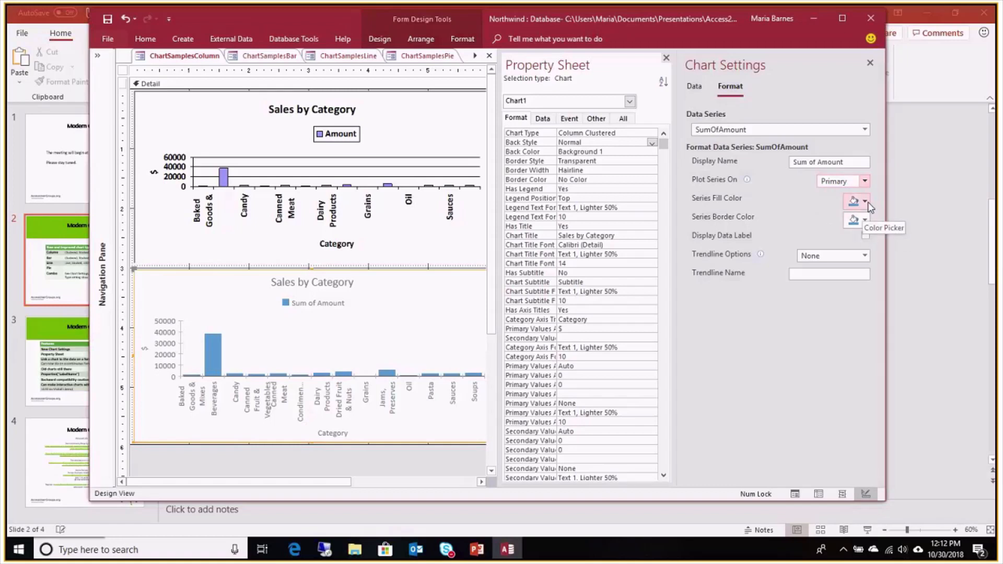
pyautogui.click(865, 202)
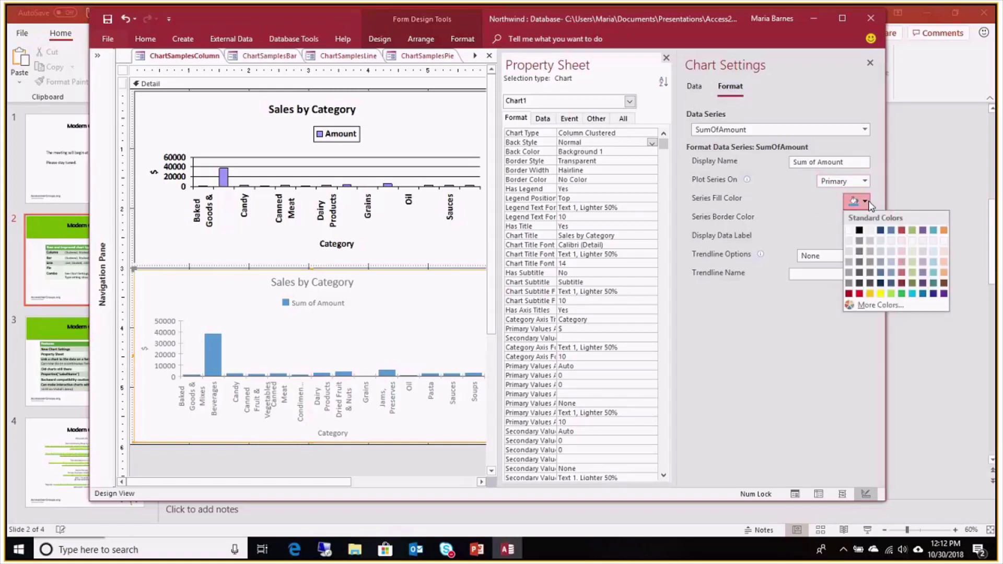
pyautogui.click(904, 283)
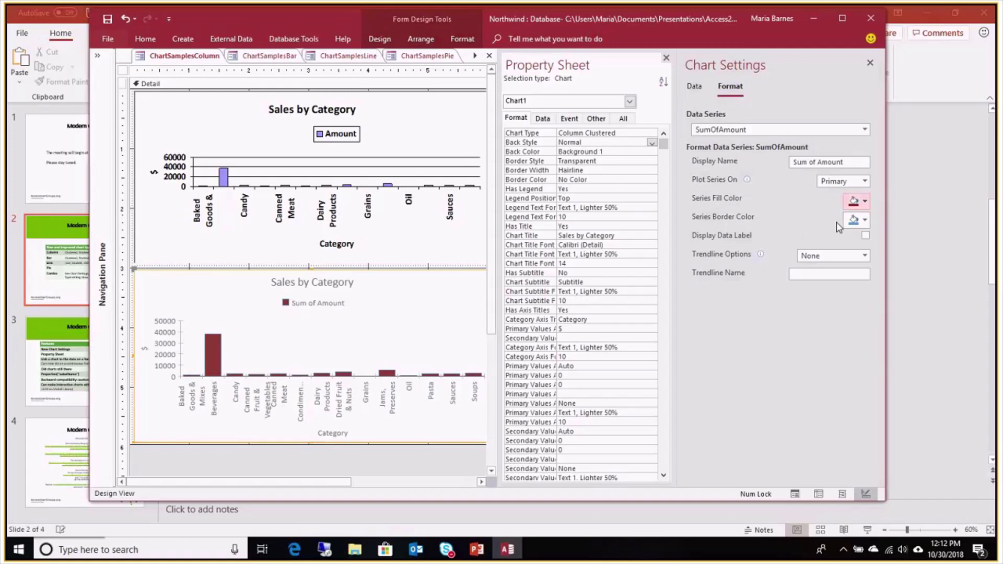
pyautogui.click(865, 220)
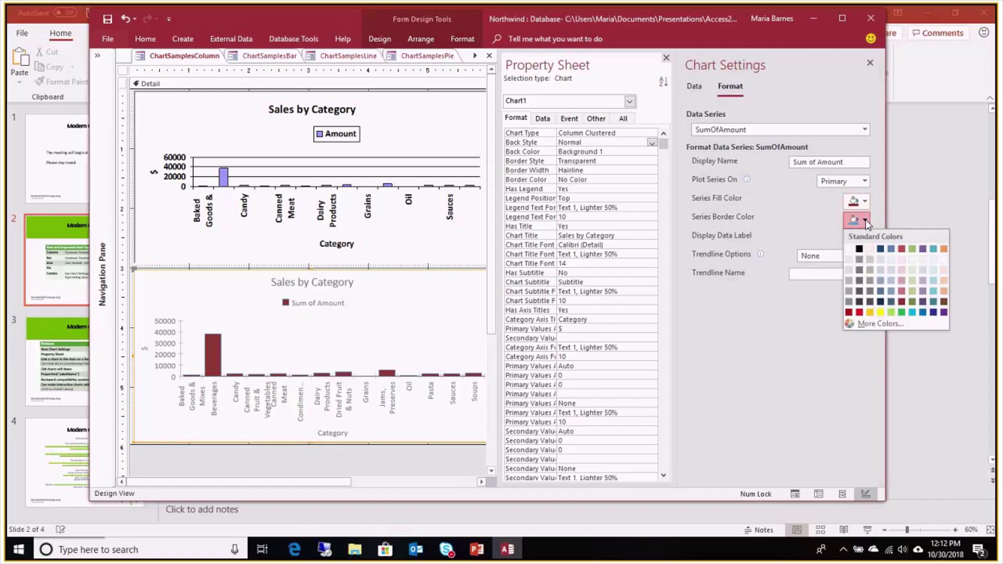
pyautogui.click(868, 279)
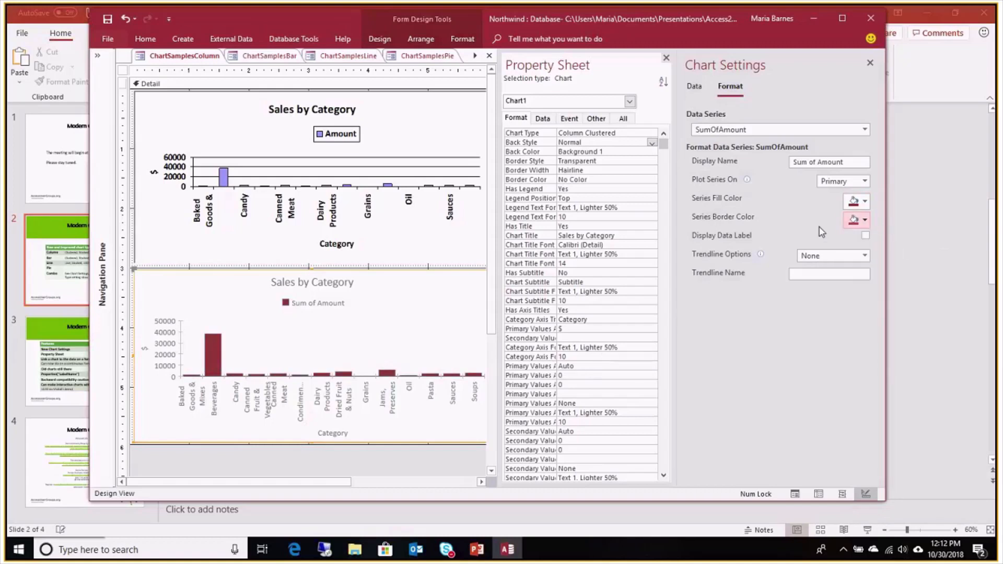
# Turn the series' data labels on and off again, and add a Linear trendline named "Test Trend"
pyautogui.click(866, 236)
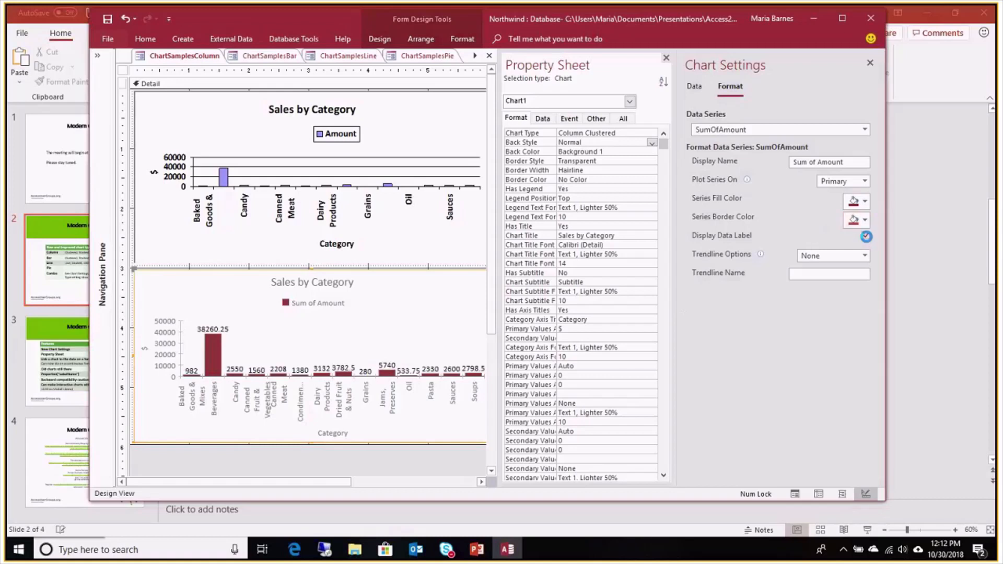
pyautogui.click(866, 236)
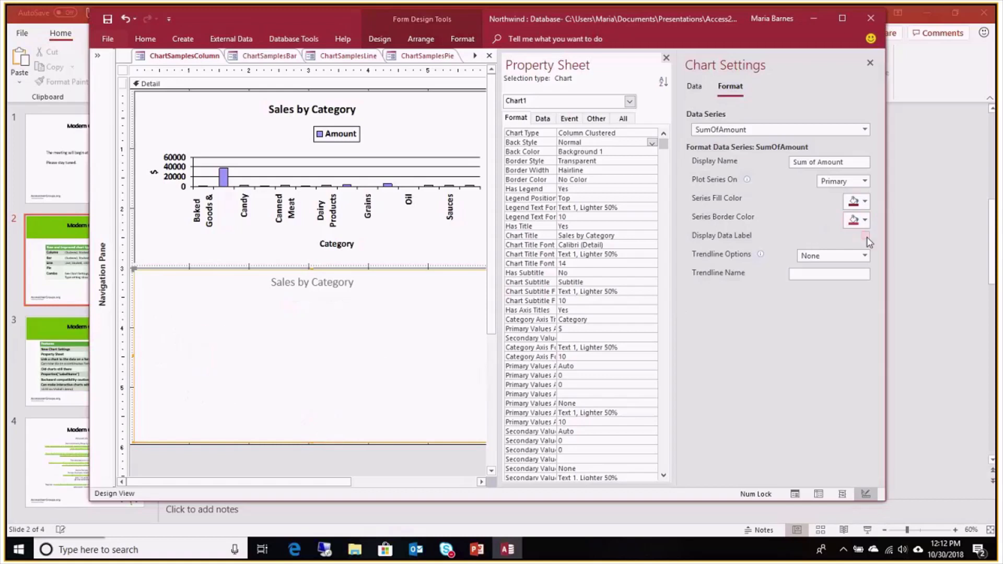
pyautogui.click(865, 256)
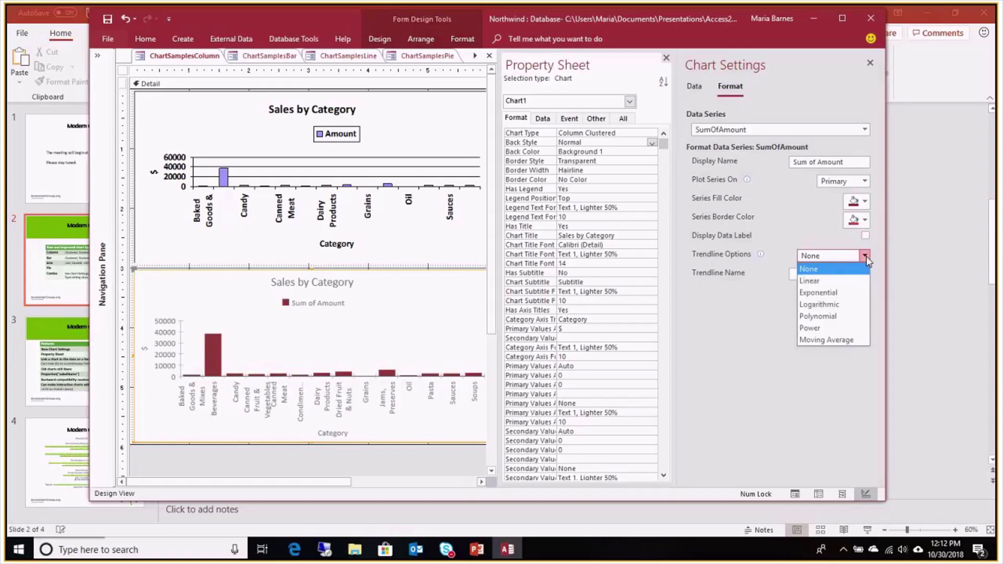
pyautogui.click(837, 281)
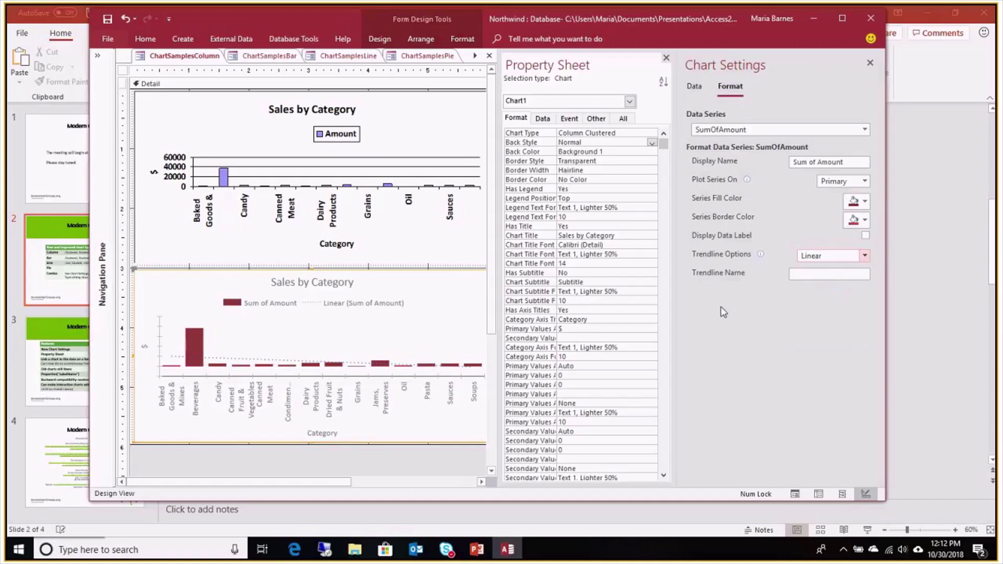
pyautogui.click(793, 275)
pyautogui.write('Test Trend')
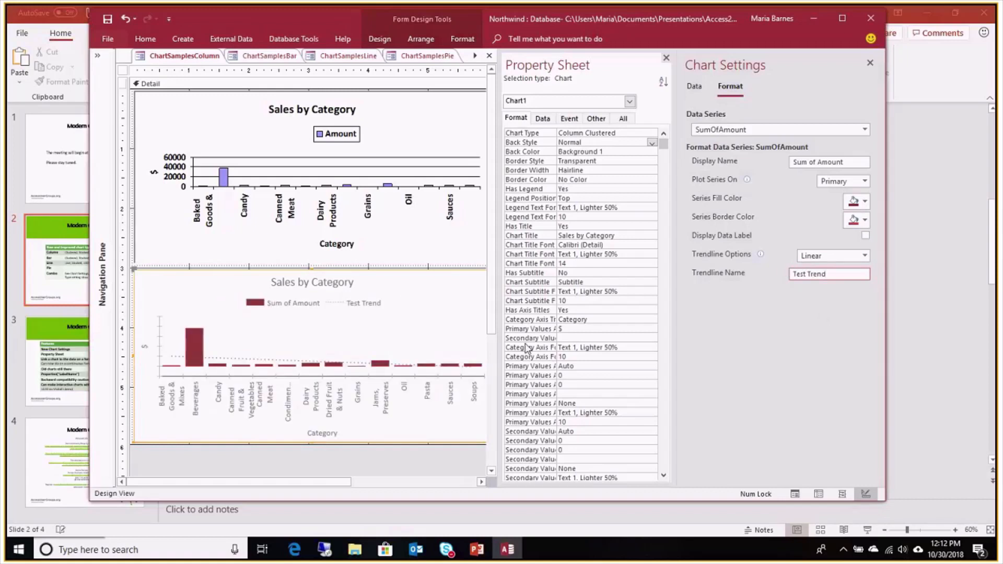
# Check the modern chart's subtitle properties, and turn its chart title off and back on
pyautogui.click(303, 360)
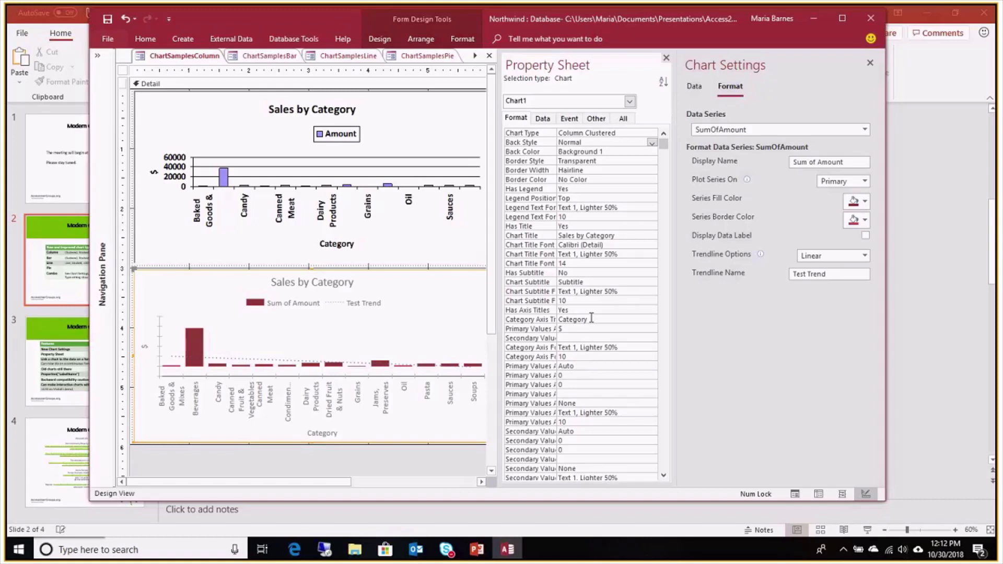
pyautogui.click(594, 278)
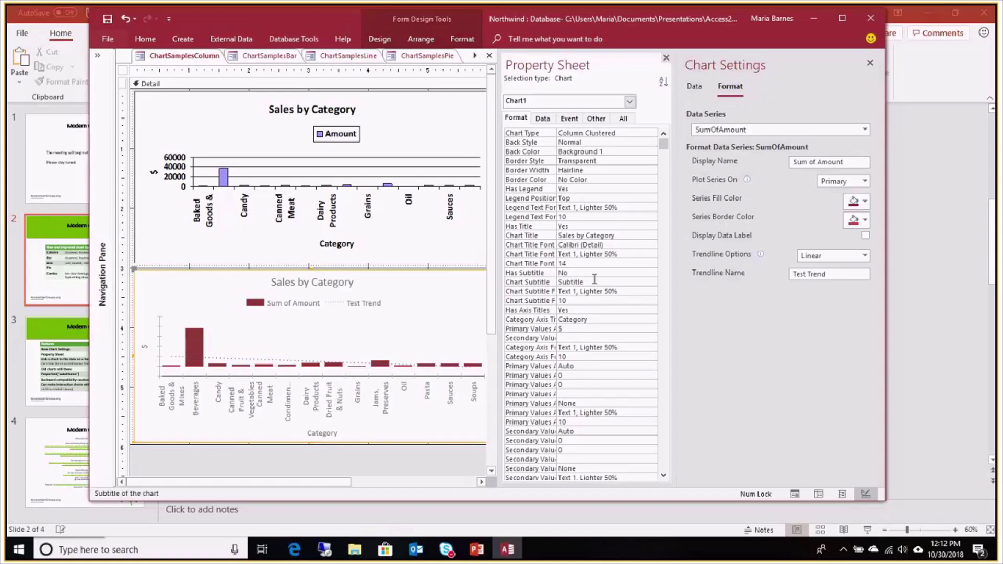
pyautogui.click(590, 273)
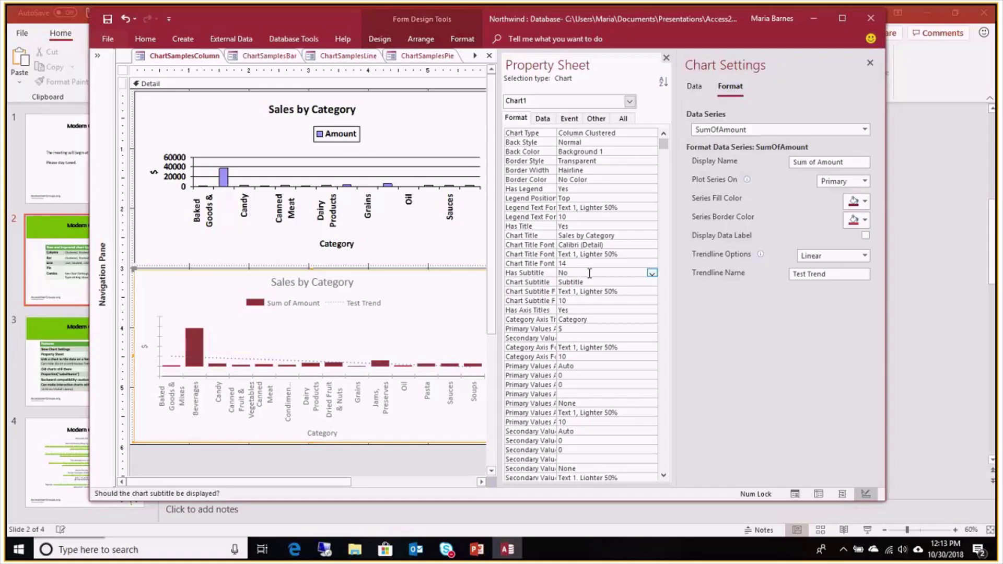
pyautogui.click(596, 234)
pyautogui.click(620, 227)
pyautogui.click(652, 228)
pyautogui.click(643, 243)
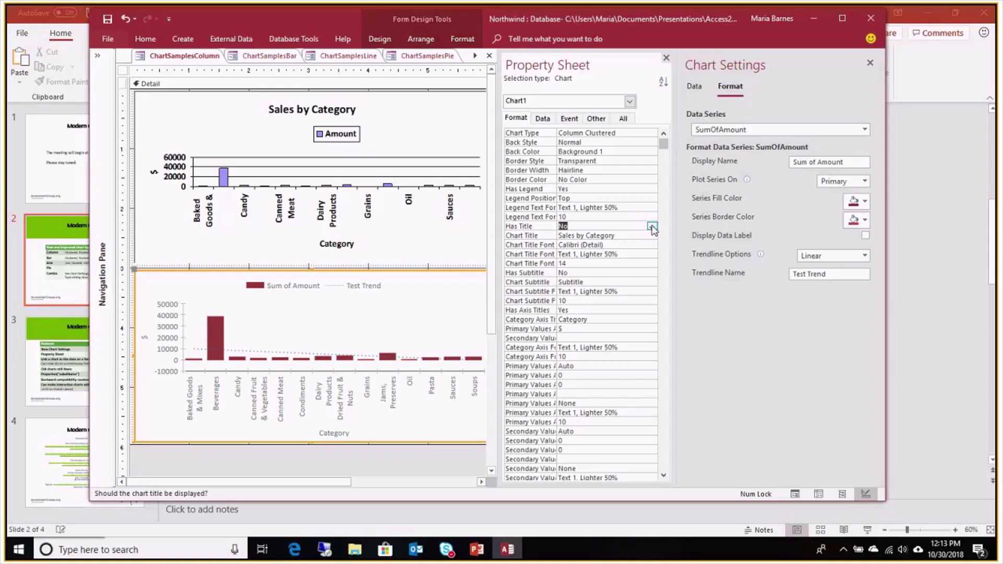
pyautogui.click(652, 227)
pyautogui.click(643, 235)
# Shorten the modern chart's title to "Sales"
pyautogui.click(563, 236)
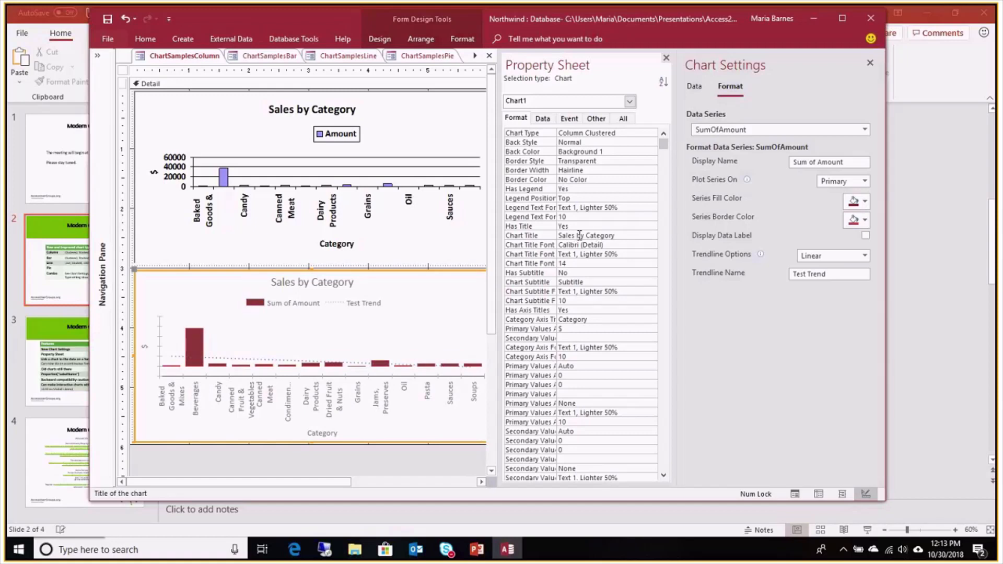
pyautogui.moveTo(574, 235); pyautogui.dragTo(621, 236)
pyautogui.press('BackSpace')
pyautogui.click(607, 225)
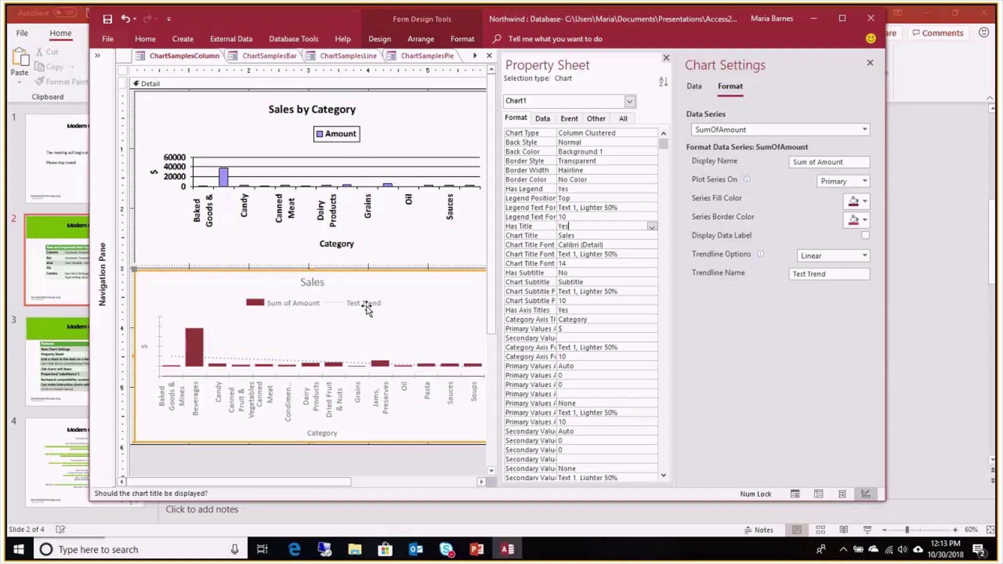
# Rename the modern chart's trendline to "Trend" and set the SumOfAmount series' display name to "Amount"
pyautogui.click(807, 274)
pyautogui.press('BackSpace')
pyautogui.press('BackSpace')
pyautogui.press('BackSpace')
pyautogui.press('BackSpace')
pyautogui.press('BackSpace')
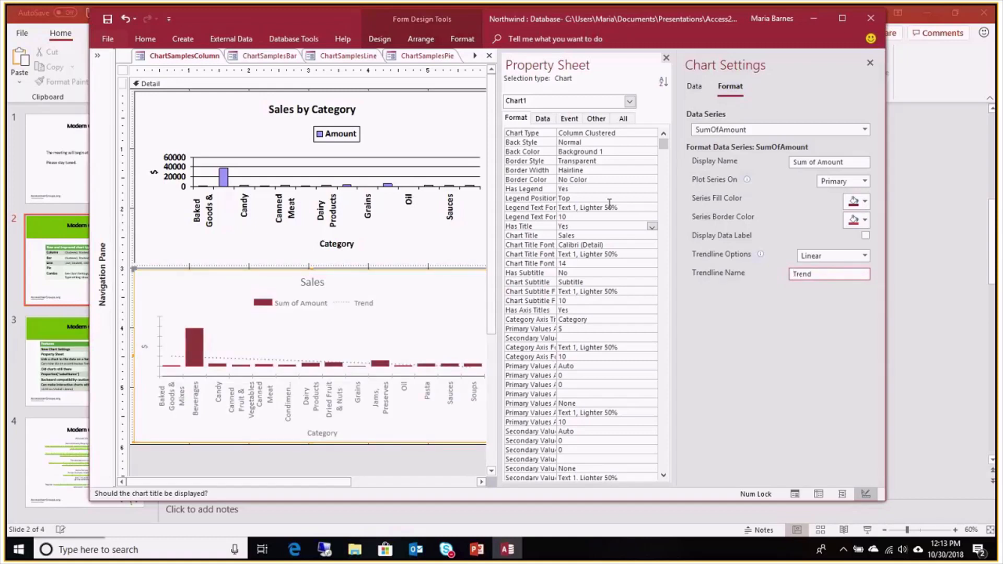
pyautogui.moveTo(818, 162); pyautogui.dragTo(790, 163)
pyautogui.press('BackSpace')
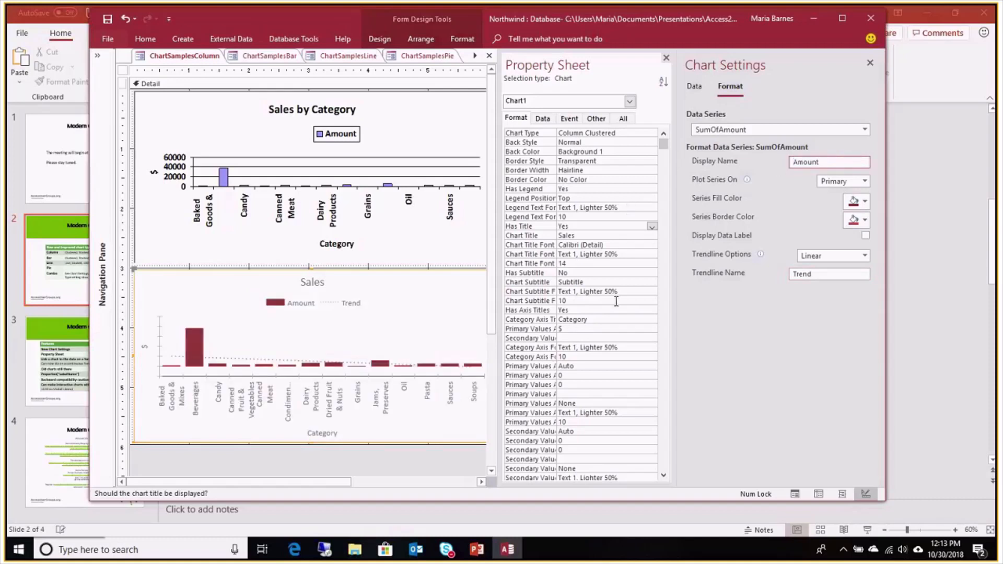
# Widen the property name column and check the modern chart's axis title properties and primary values axis minimum
pyautogui.click(609, 329)
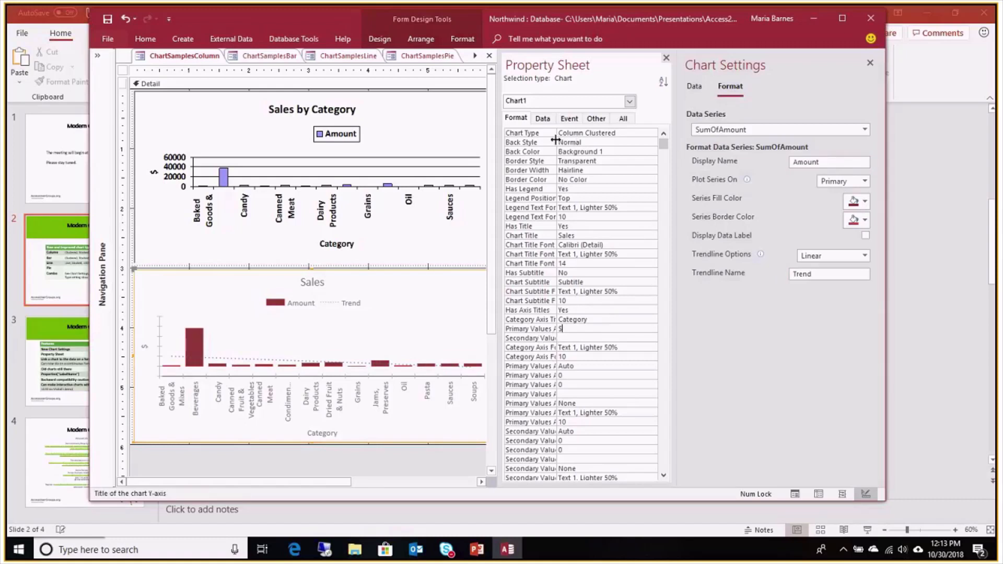
pyautogui.moveTo(556, 140); pyautogui.dragTo(582, 143)
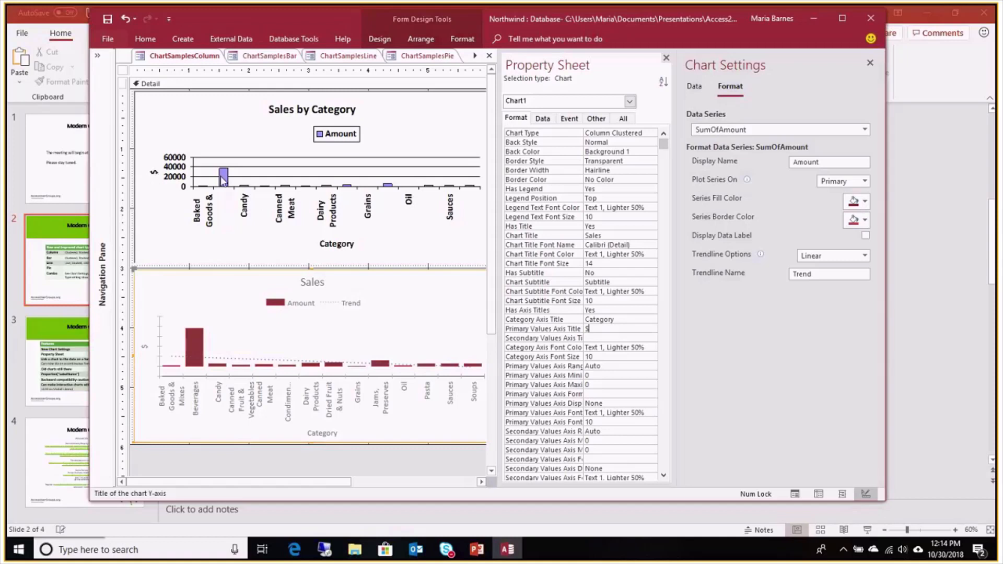
pyautogui.click(612, 319)
pyautogui.click(604, 376)
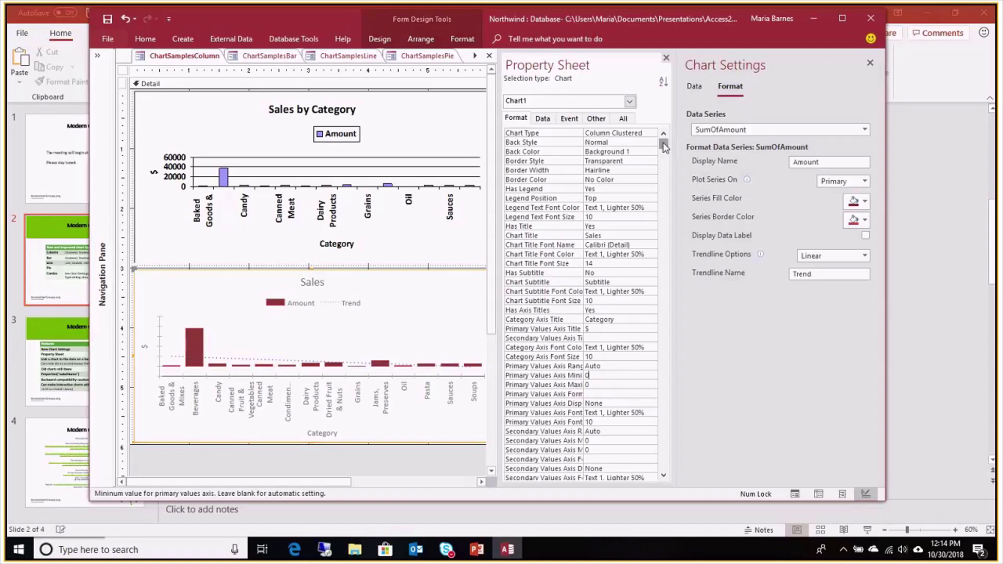
# Look at the legacy chart's Chart Object commands and compare them with the commands offered for the modern chart
pyautogui.click(391, 127)
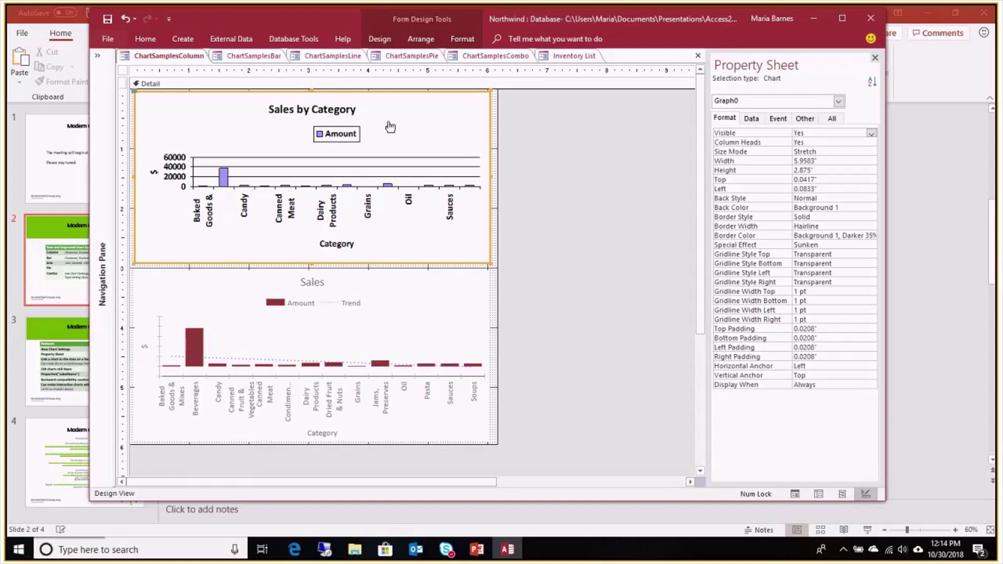
pyautogui.rightClick(389, 124)
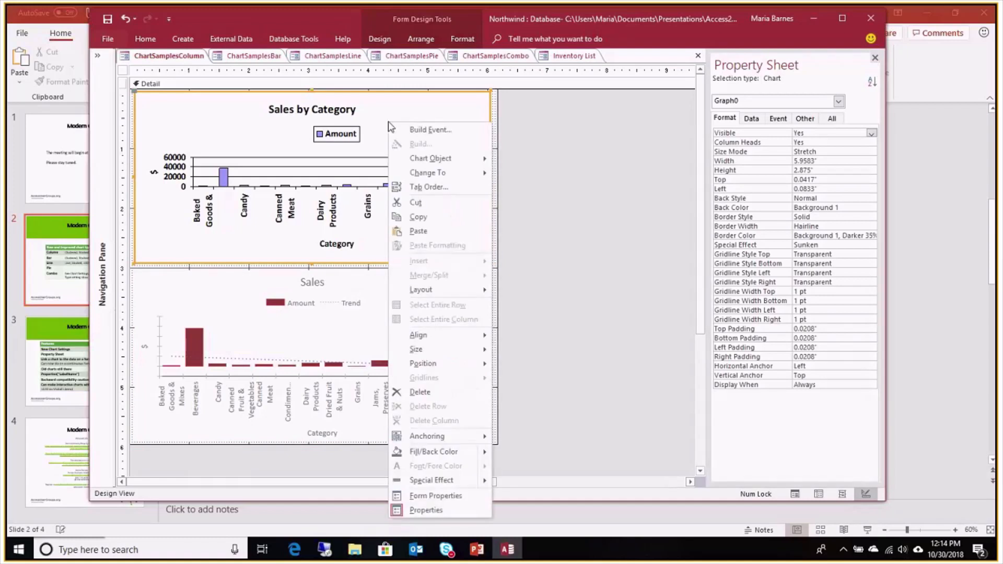
pyautogui.moveTo(422, 162)
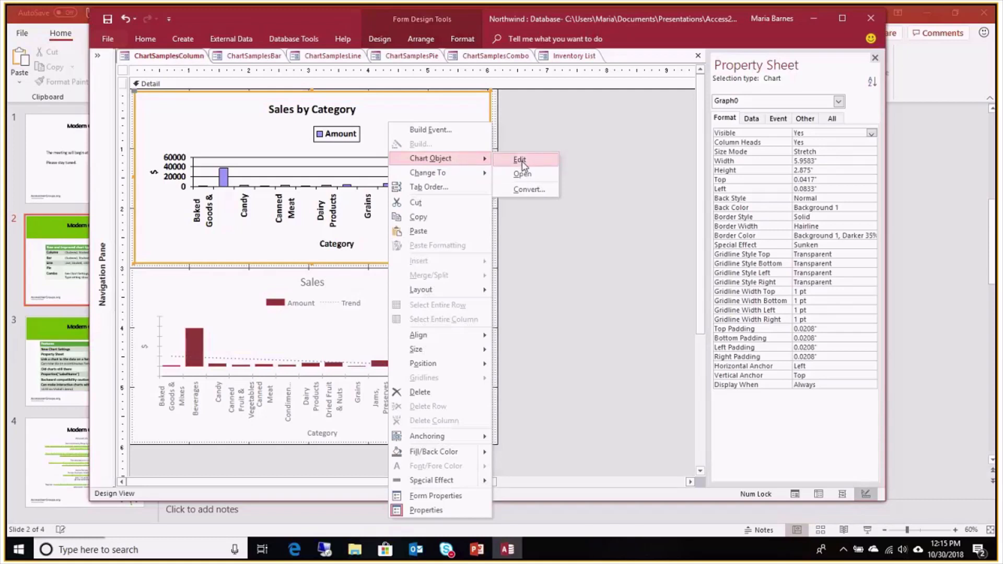
pyautogui.click(318, 304)
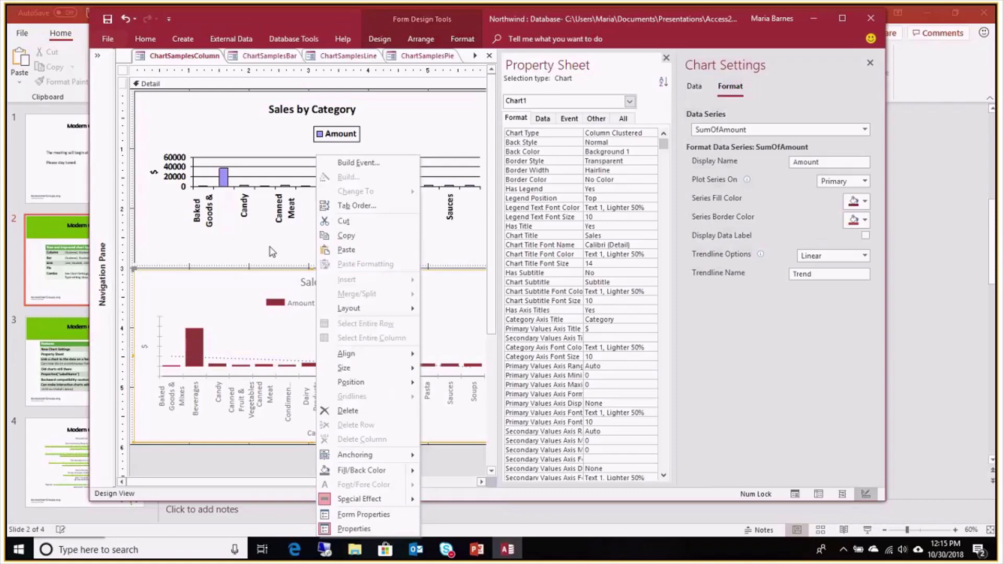
# Open the legacy Sales by Category chart object for in-place editing
pyautogui.click(280, 162)
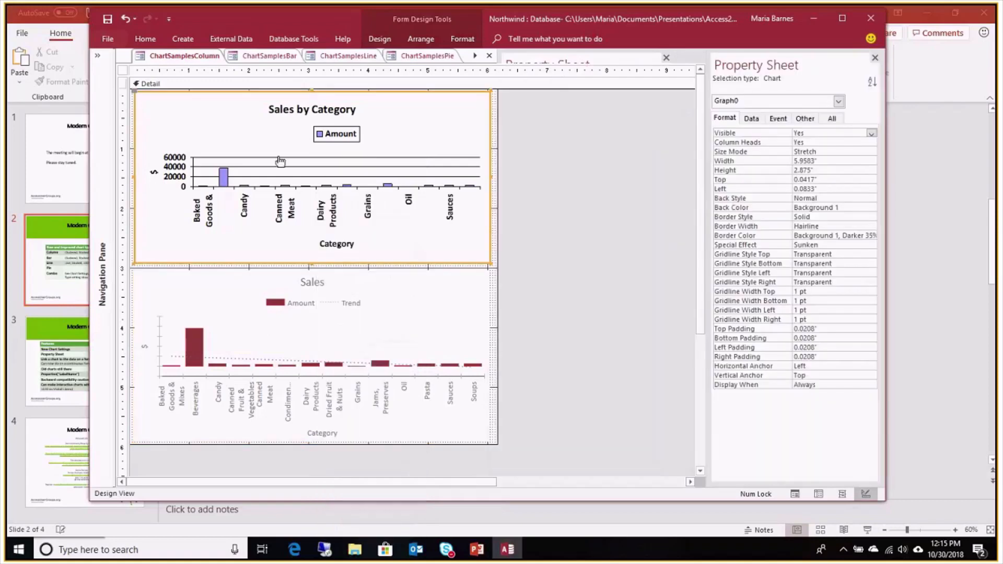
pyautogui.rightClick(280, 161)
pyautogui.moveTo(320, 177)
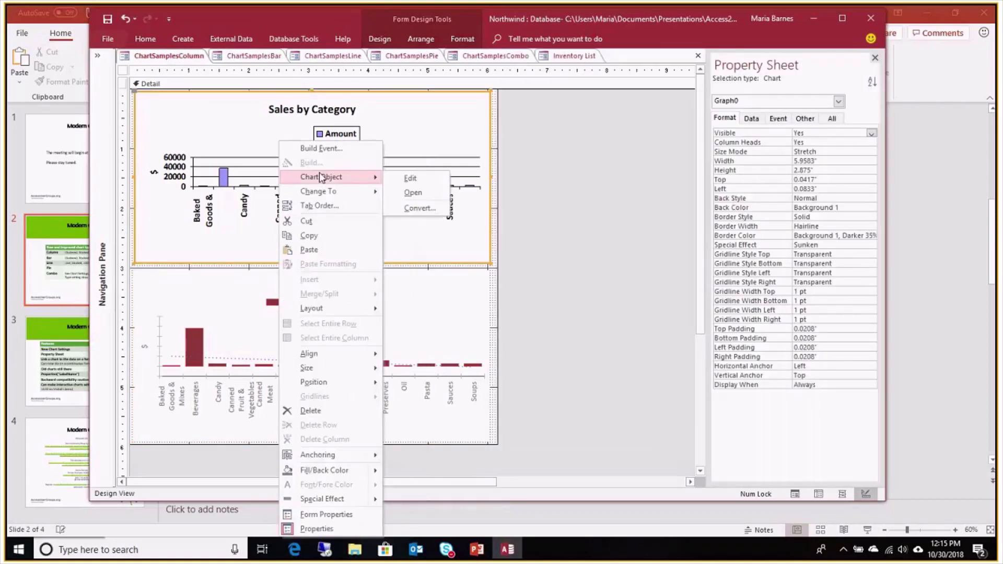
pyautogui.click(410, 178)
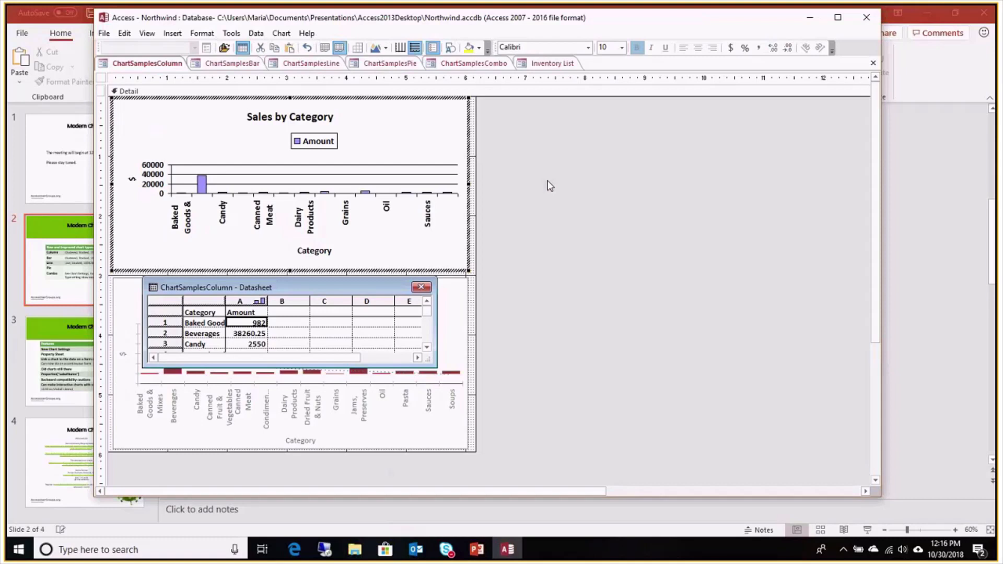
# Review the legacy chart's axes, gridlines, legend and data table options, and close the chart options without changes
pyautogui.click(281, 34)
pyautogui.click(305, 61)
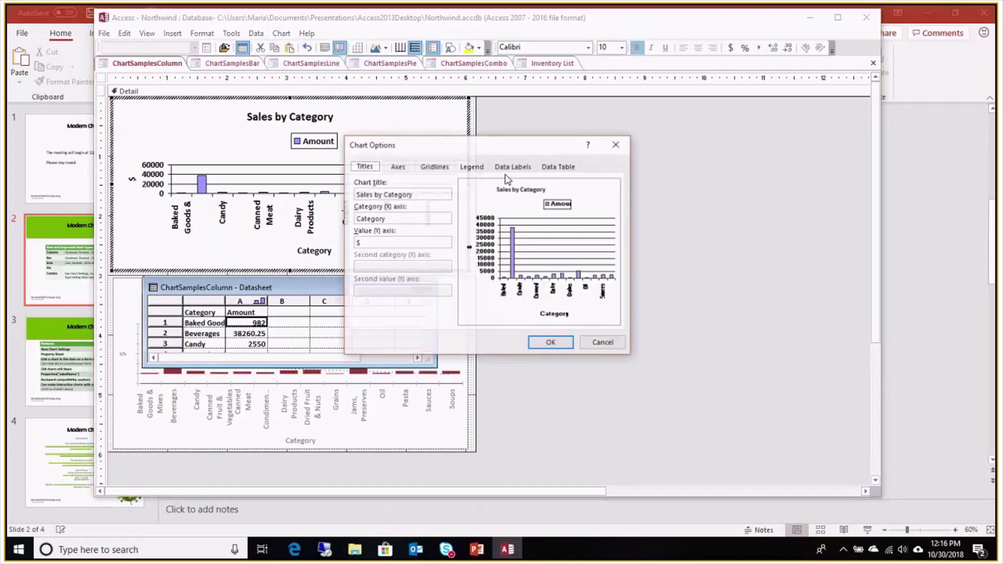
pyautogui.moveTo(527, 152); pyautogui.dragTo(677, 132)
pyautogui.click(548, 148)
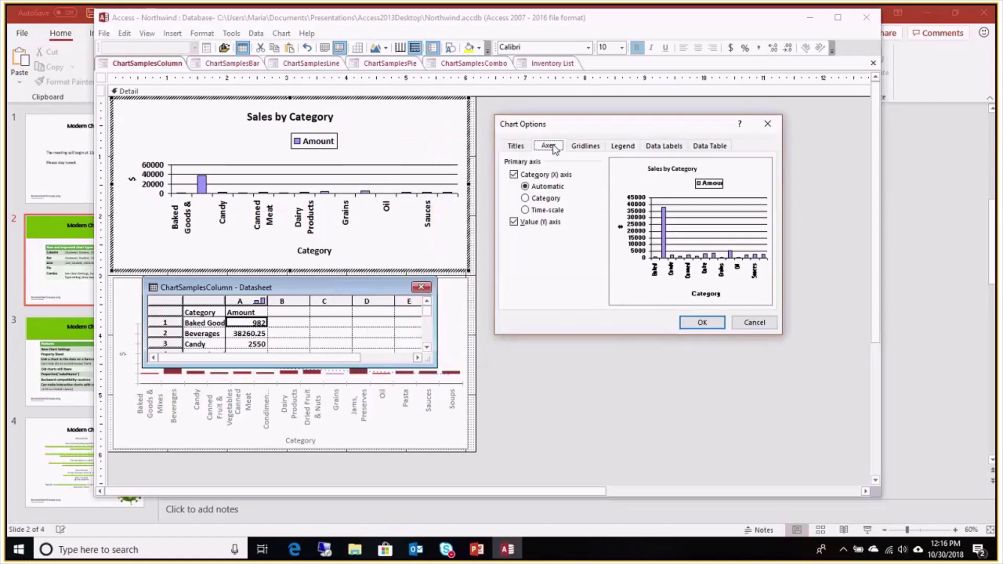
pyautogui.click(586, 146)
pyautogui.click(620, 146)
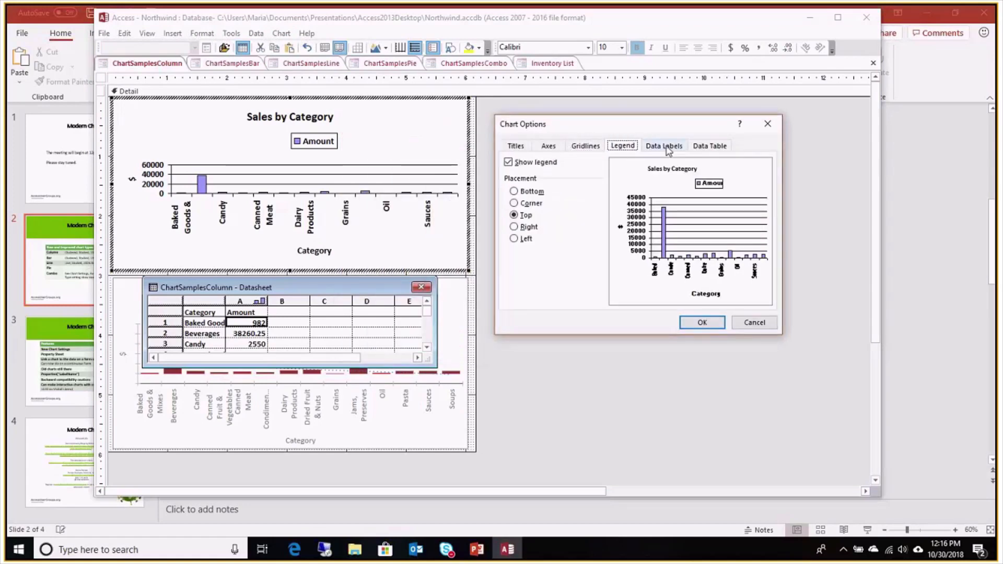
pyautogui.click(710, 146)
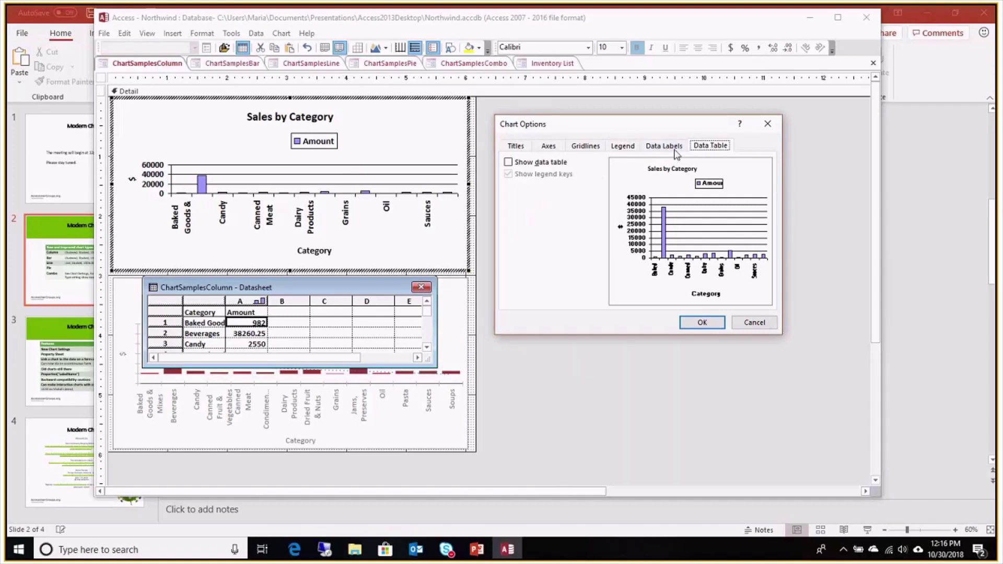
pyautogui.click(754, 322)
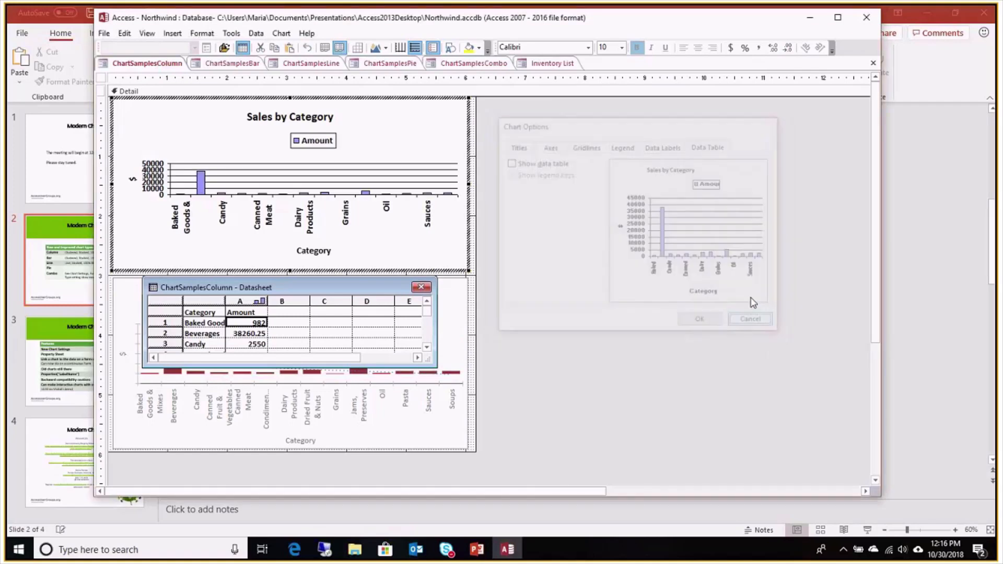
# Look over the standard chart types available for the legacy chart and leave its type unchanged
pyautogui.click(281, 33)
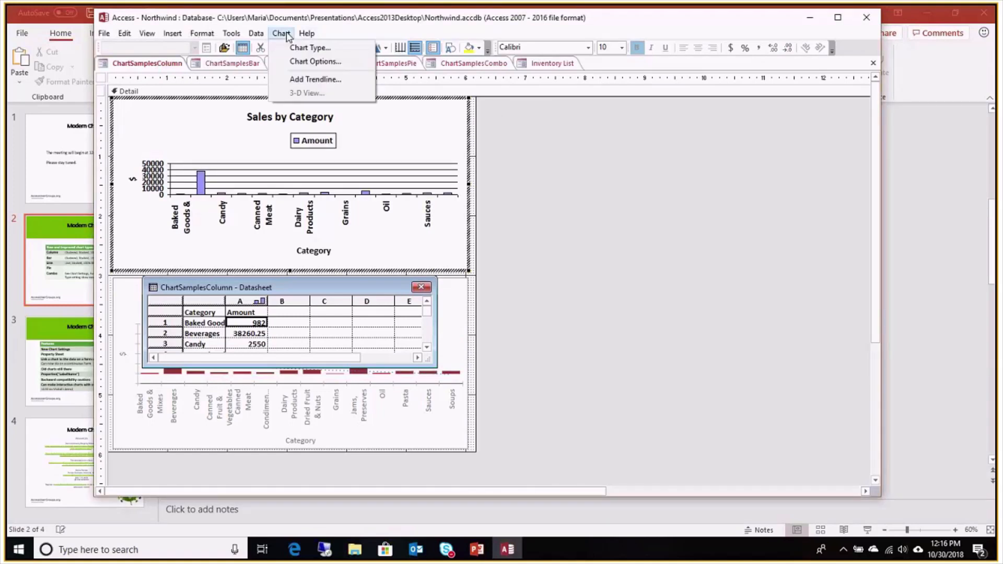
pyautogui.click(310, 47)
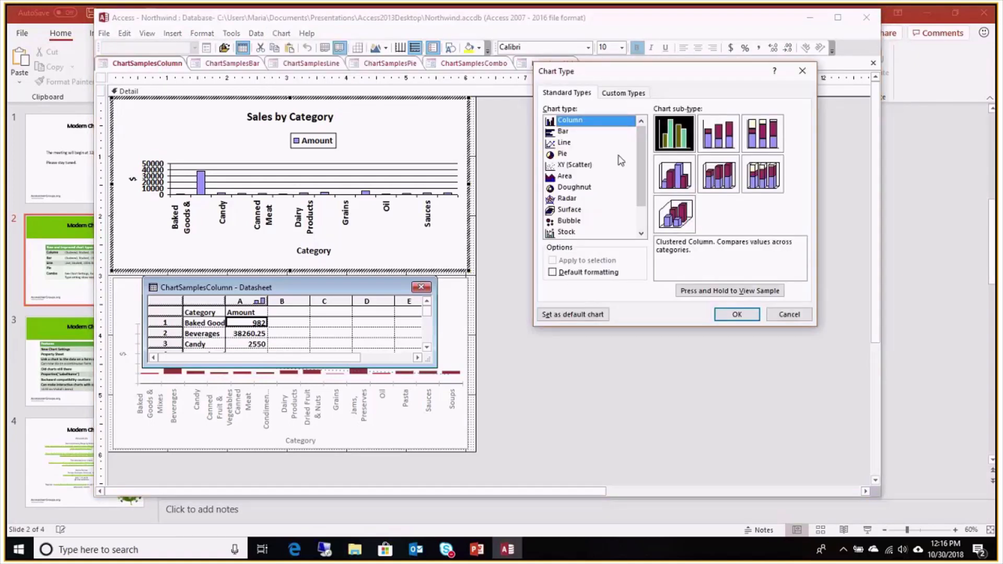
pyautogui.click(802, 70)
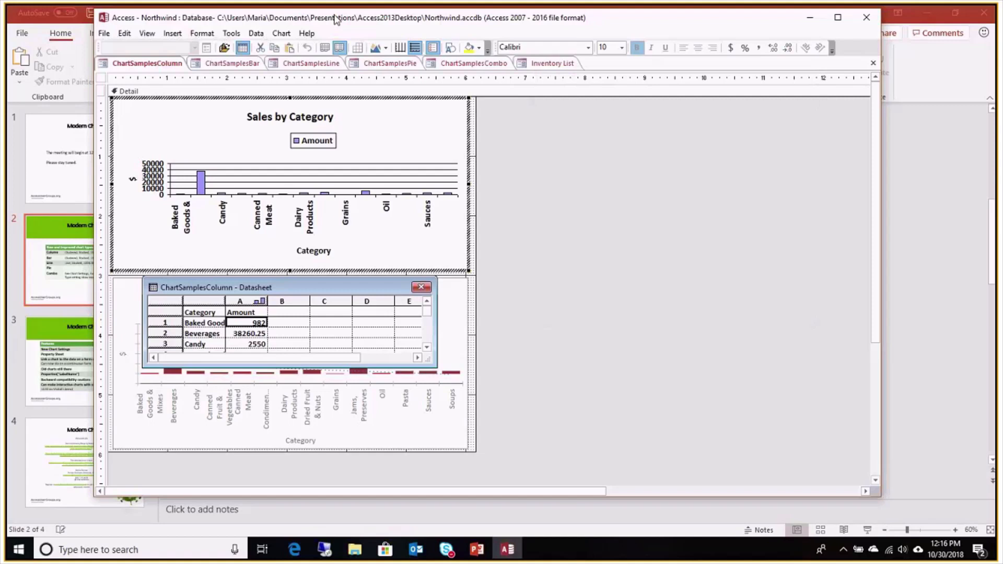
# Move the legacy chart's datasheet aside, close it, and return from chart editing to the form design
pyautogui.click(358, 313)
pyautogui.moveTo(300, 281); pyautogui.dragTo(509, 185)
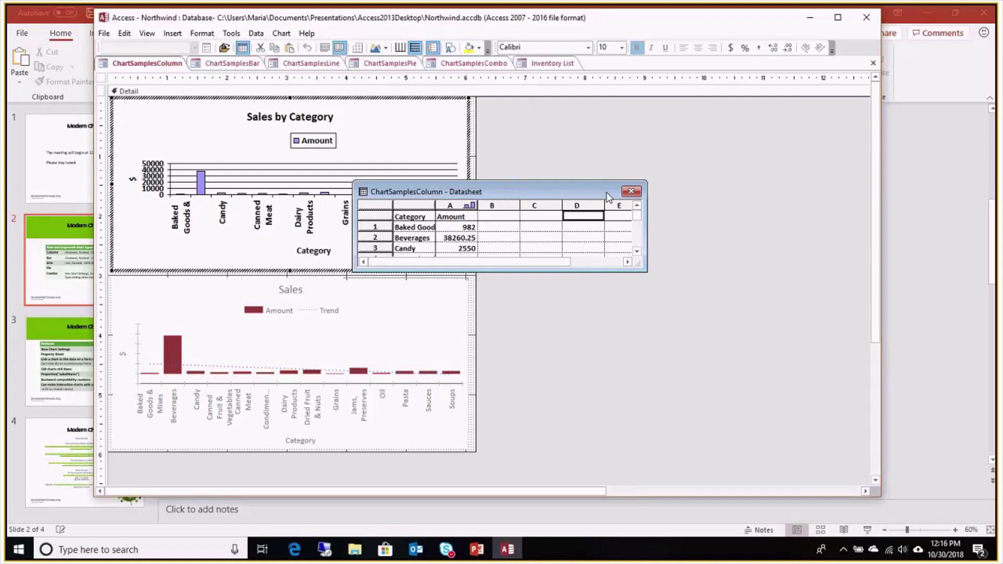
pyautogui.click(631, 191)
pyautogui.click(296, 349)
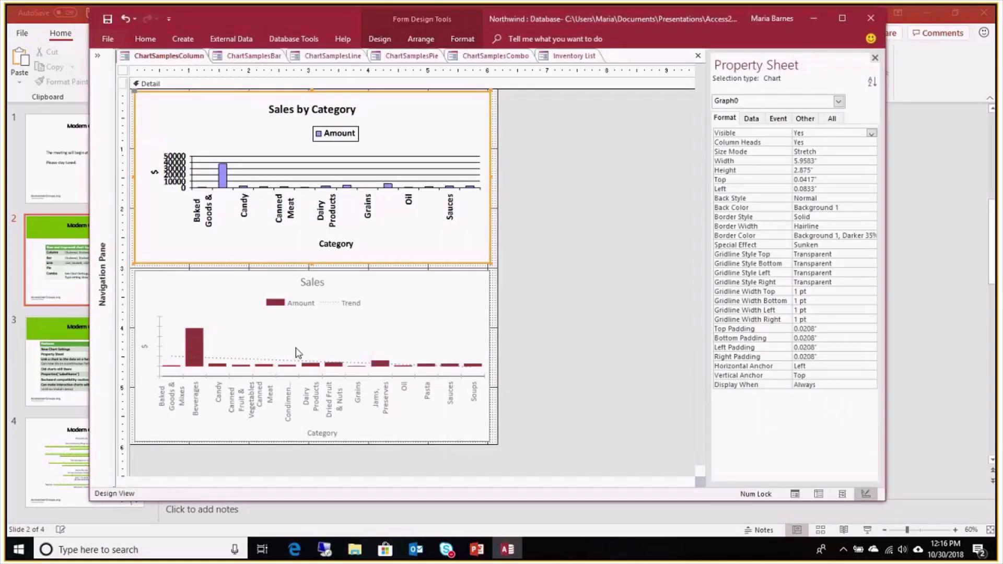
# Compare the modern chart's settings with the legacy chart's complete, data, event, other and format properties
pyautogui.click(296, 352)
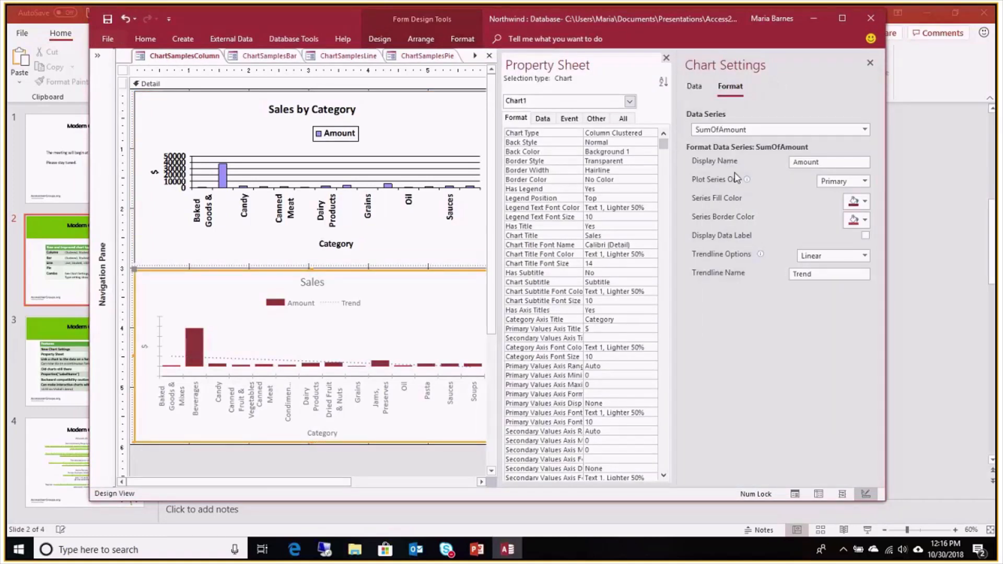
pyautogui.click(406, 218)
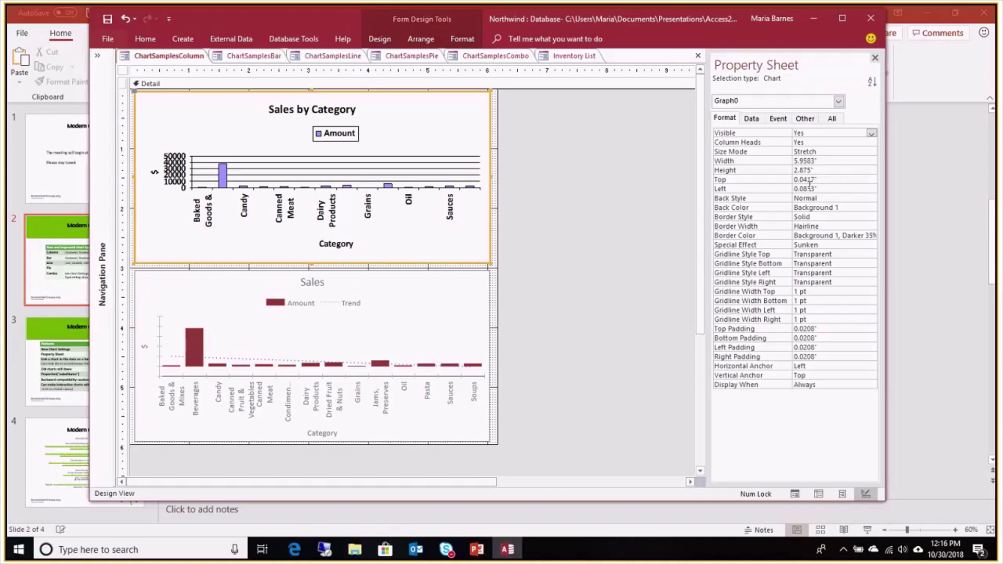
pyautogui.click(831, 120)
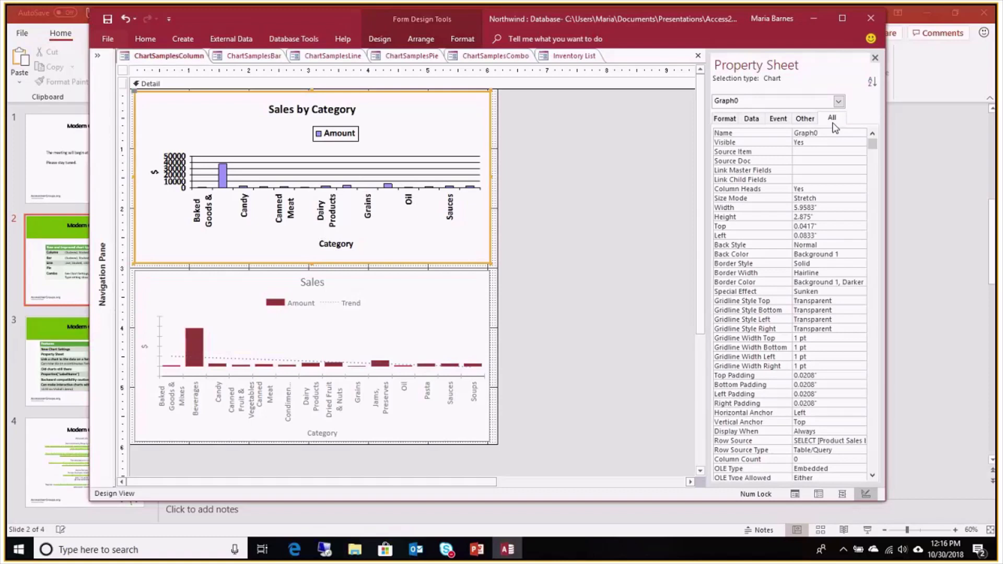
pyautogui.click(757, 120)
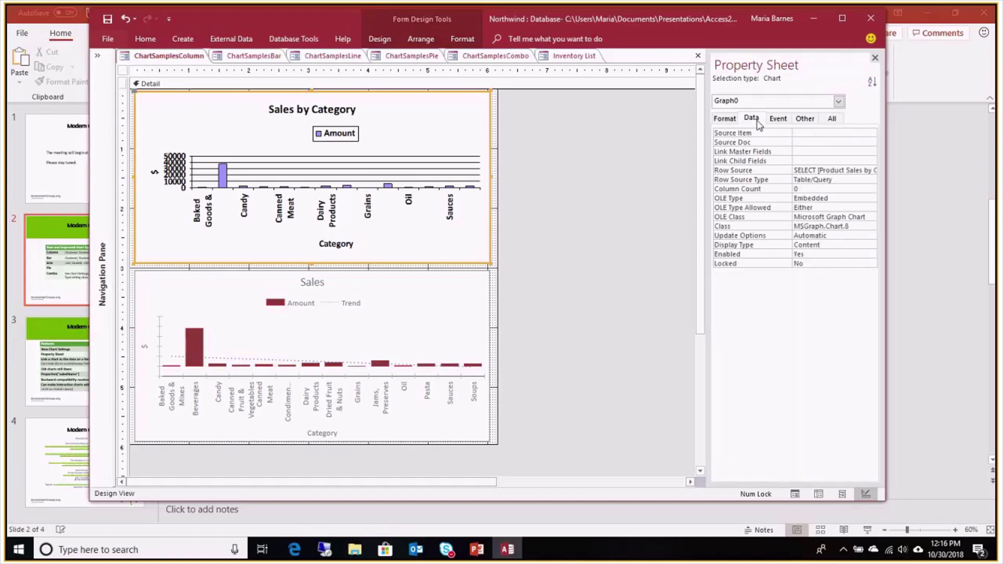
pyautogui.click(778, 120)
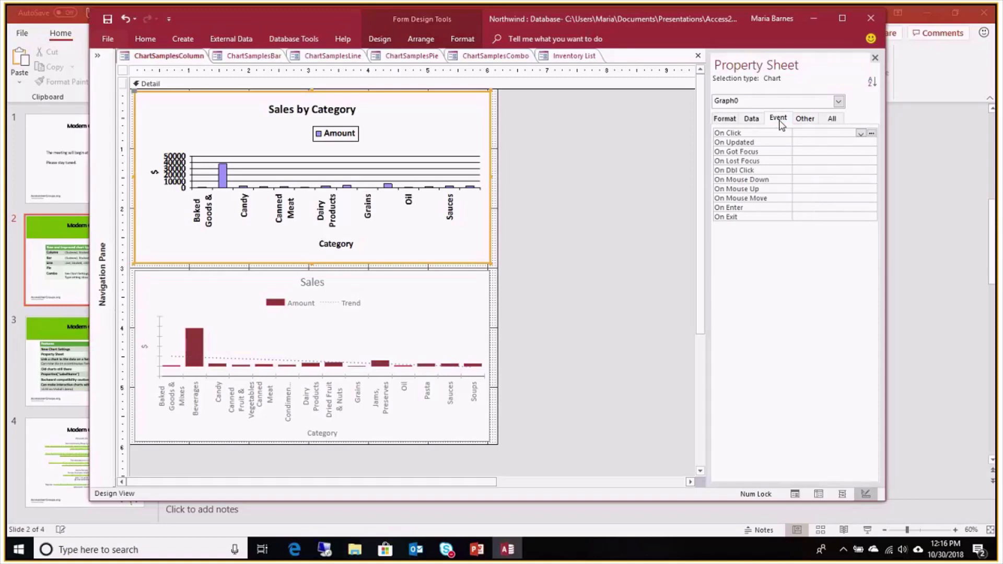
pyautogui.click(804, 119)
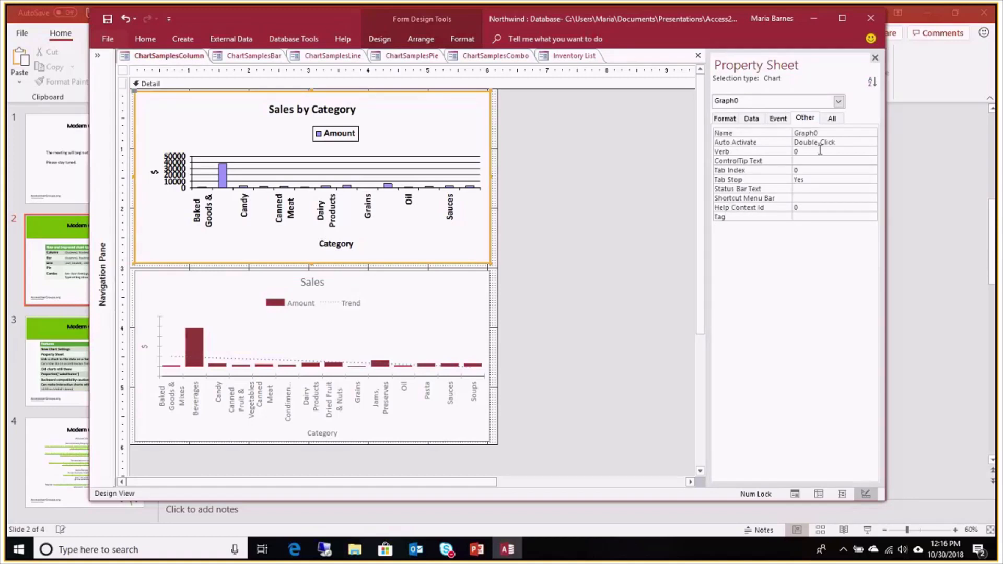
pyautogui.click(724, 119)
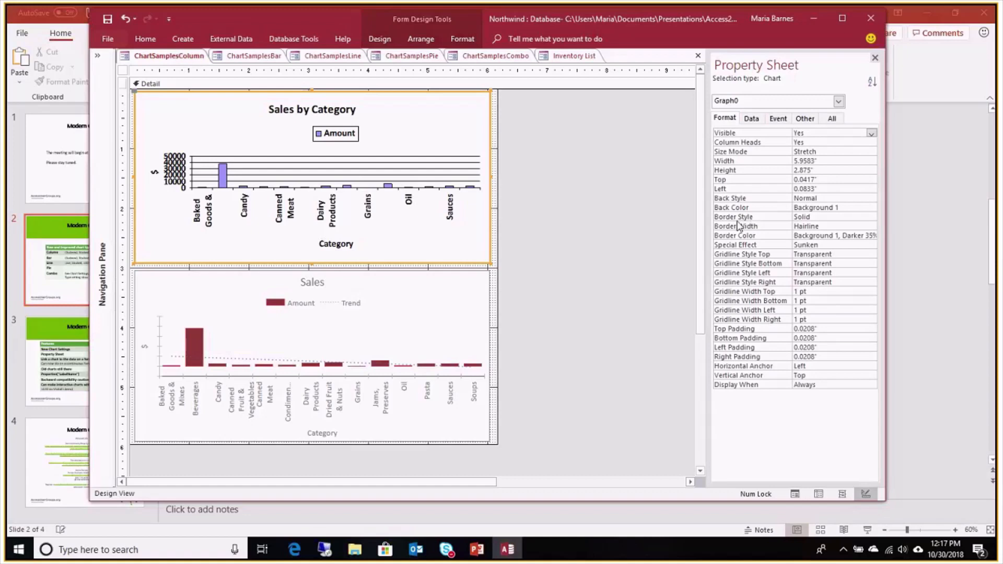
# Compare the legacy chart's complete property list with the modern chart's complete property list
pyautogui.click(836, 120)
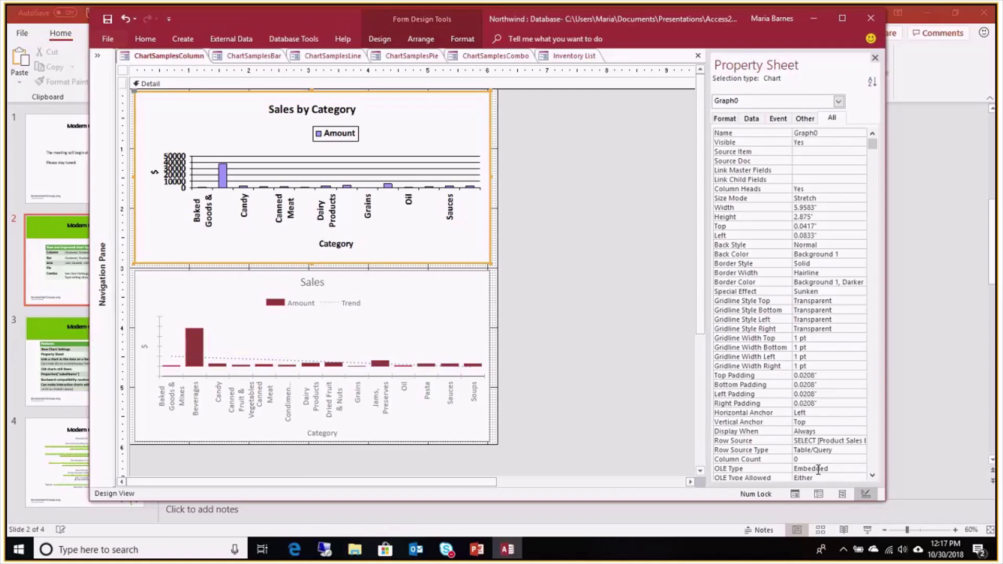
pyautogui.click(422, 307)
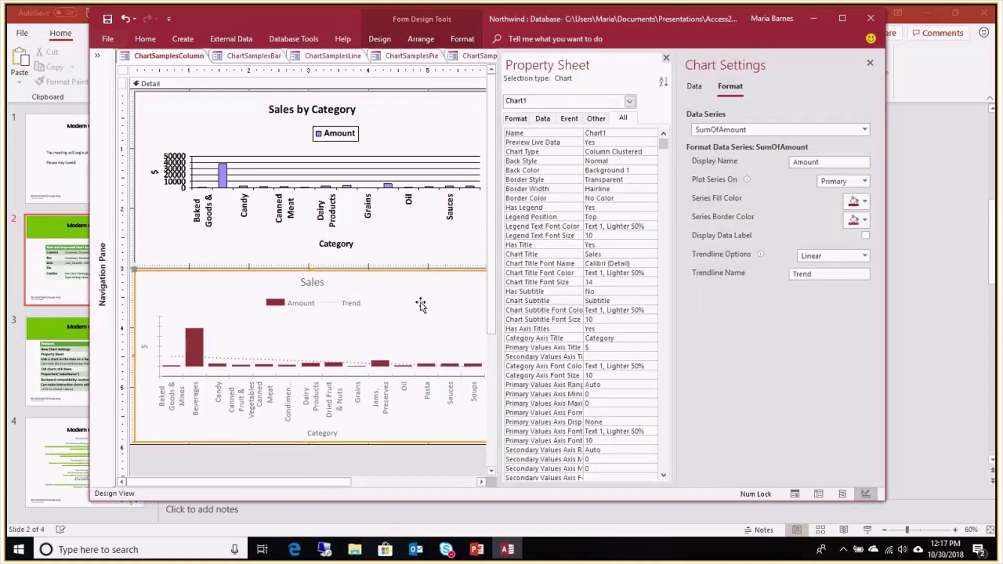
pyautogui.click(665, 146)
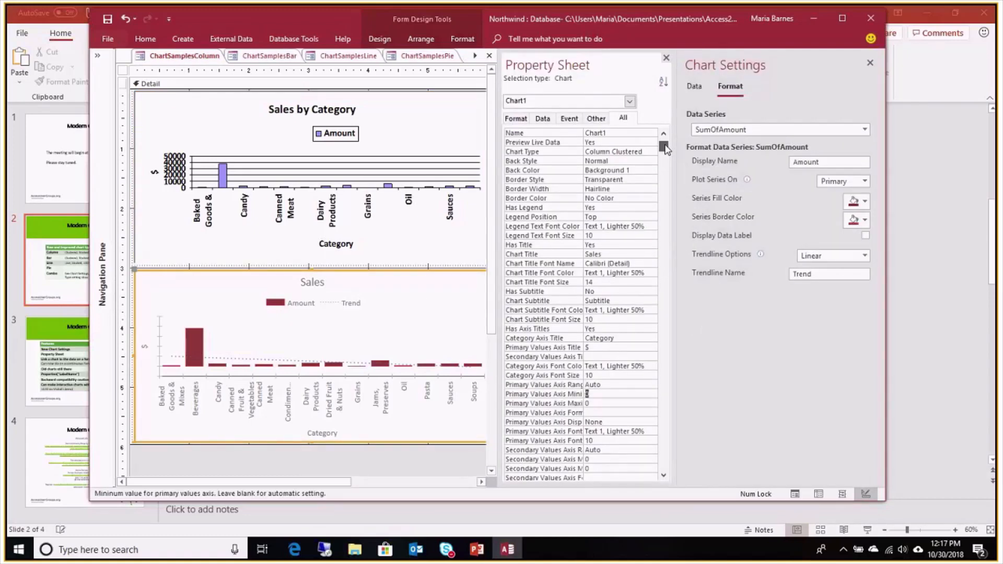
pyautogui.moveTo(666, 149); pyautogui.dragTo(666, 124)
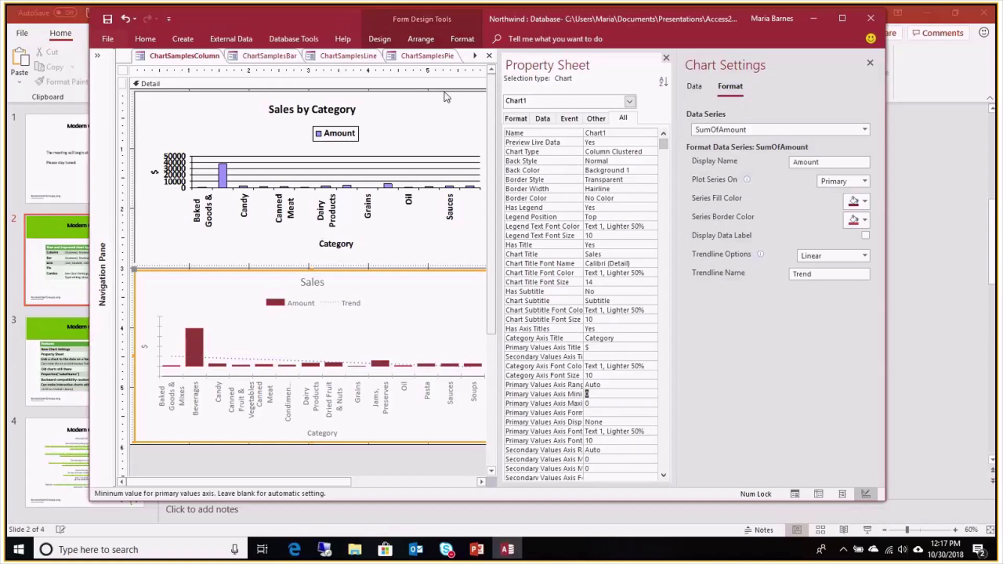
# Open the ChartSamplesBar form in Design View in a maximized window and select its modern bar chart
pyautogui.click(282, 56)
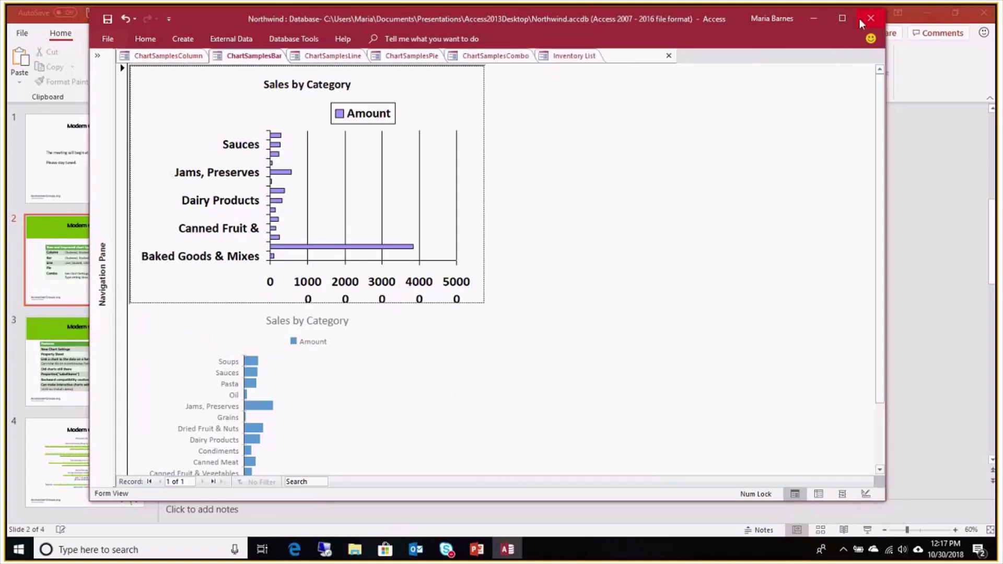
pyautogui.click(842, 18)
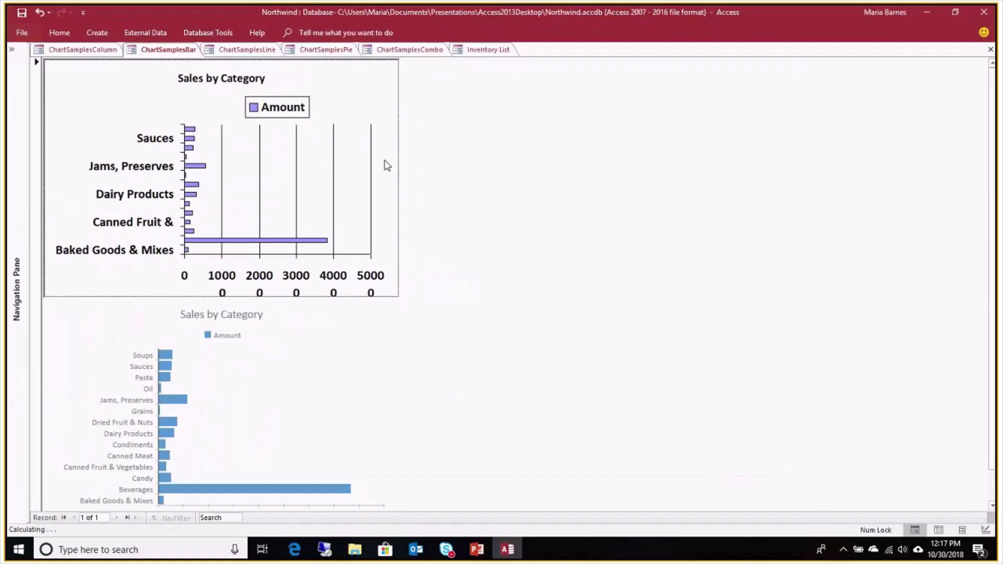
pyautogui.rightClick(168, 53)
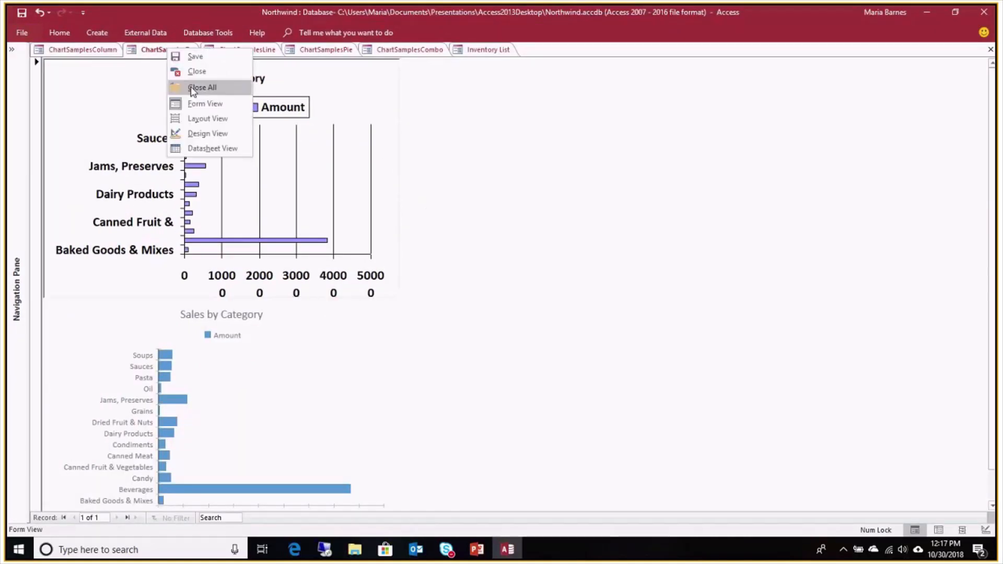
pyautogui.click(193, 134)
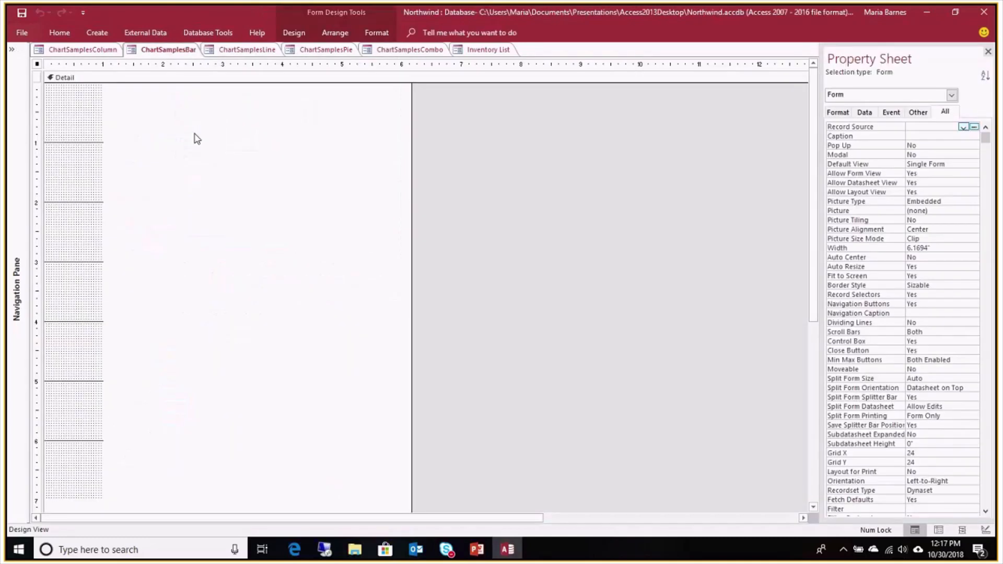
pyautogui.click(254, 397)
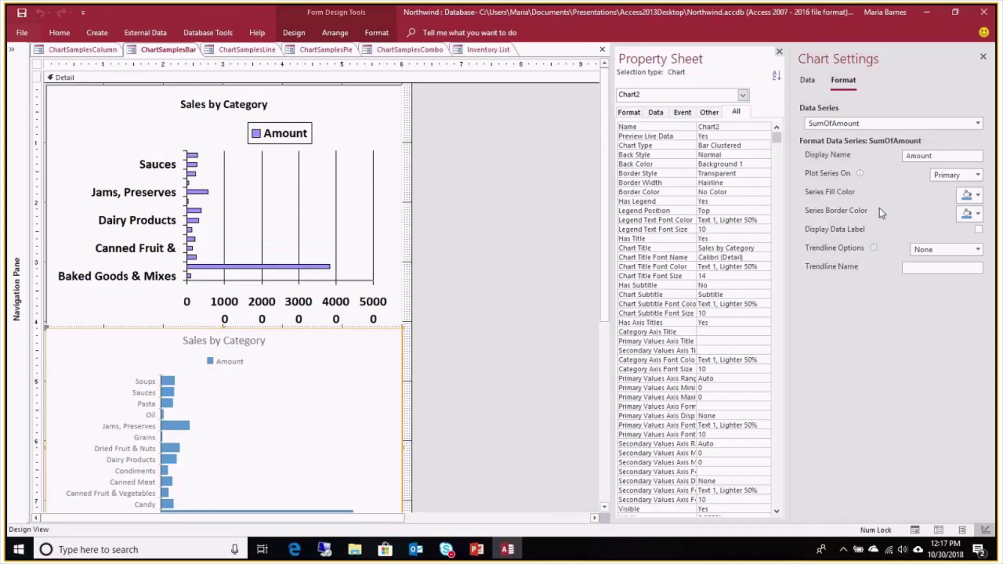
# Try adding Product Name to the modern bar chart's category axis, check the data series, and remove the field again
pyautogui.click(977, 124)
pyautogui.click(976, 123)
pyautogui.click(807, 80)
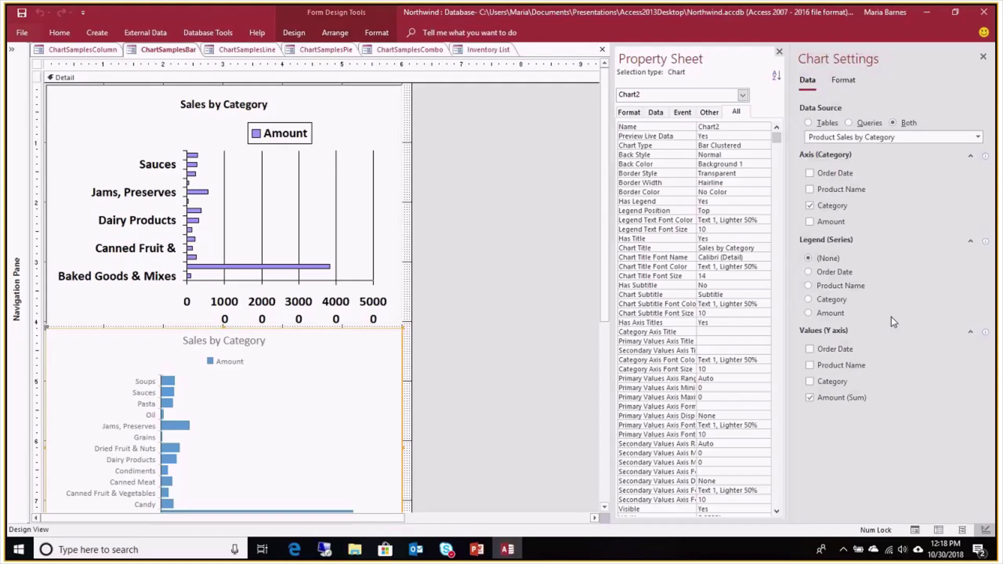
pyautogui.click(810, 189)
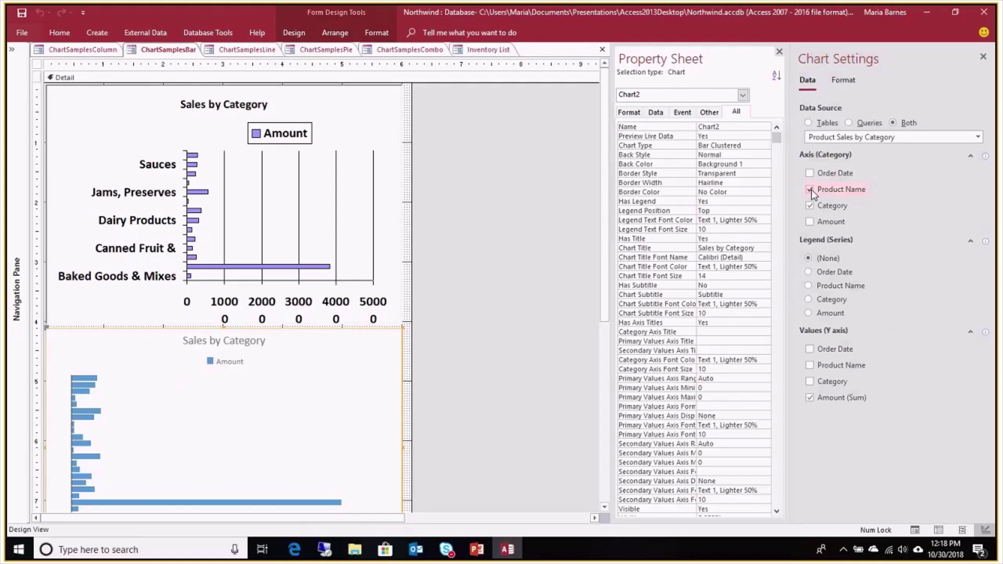
pyautogui.click(851, 81)
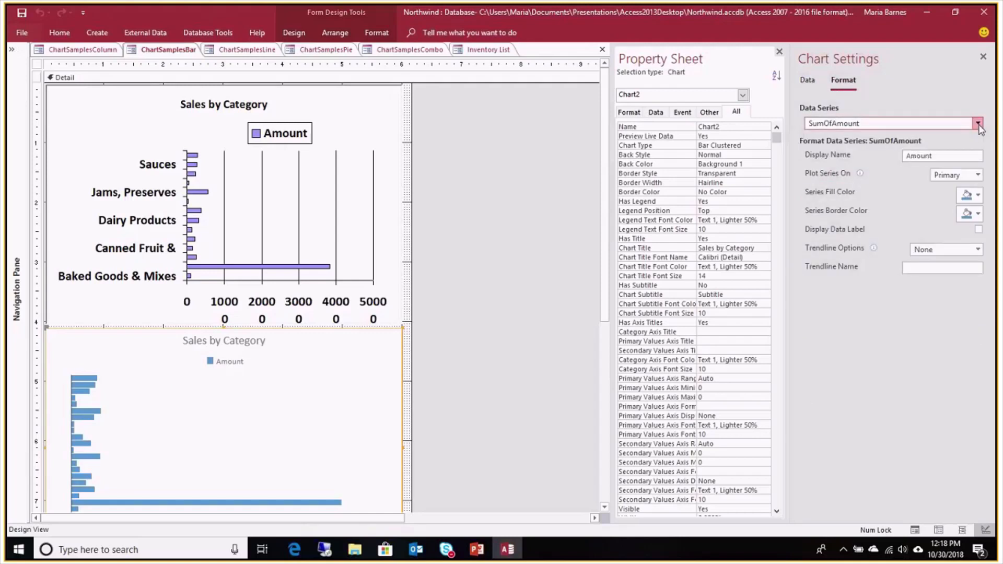
pyautogui.click(809, 83)
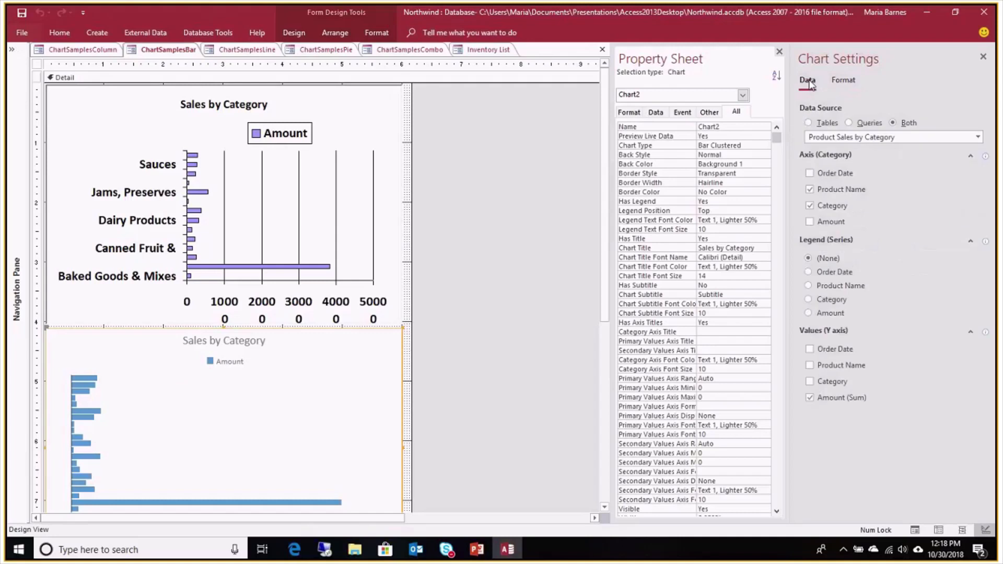
pyautogui.click(810, 189)
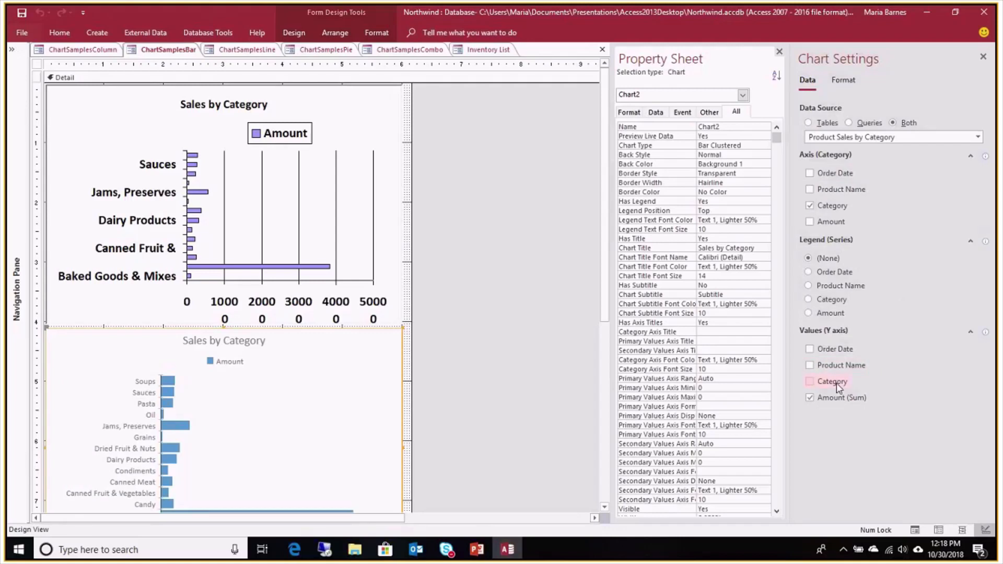
# Add Order Date to the modern bar chart's Y axis values and aggregate it by Minimum
pyautogui.click(809, 349)
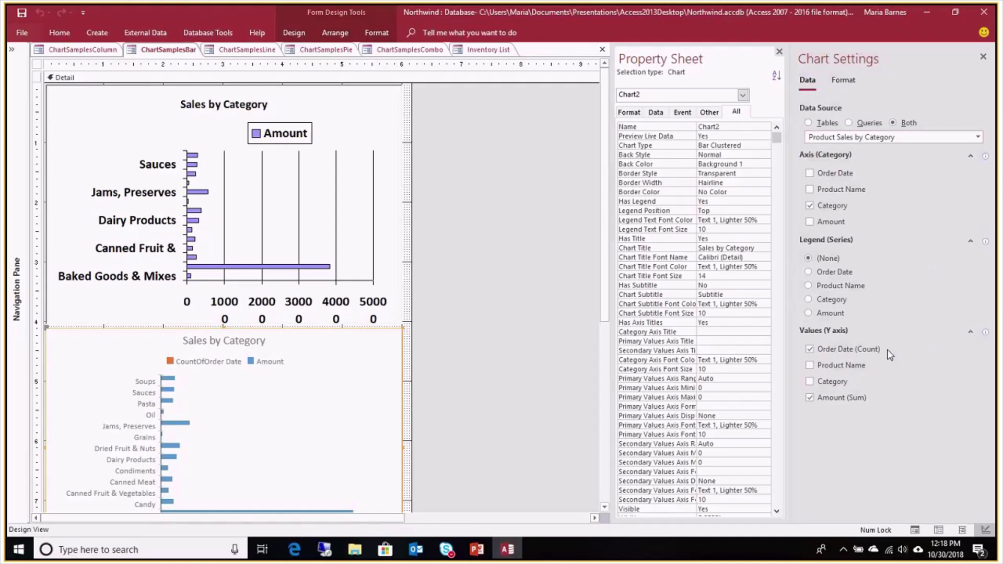
pyautogui.moveTo(873, 397)
pyautogui.click(879, 398)
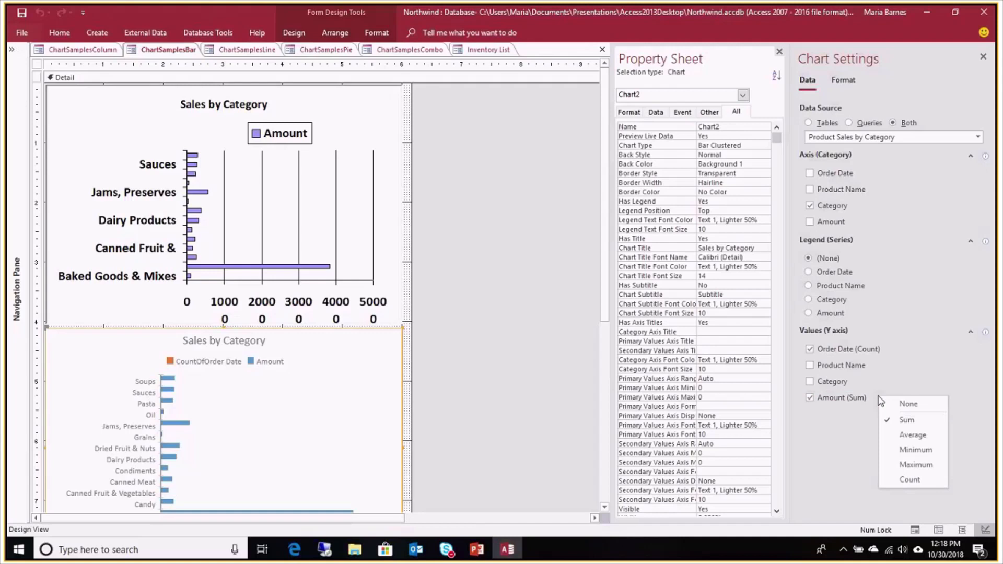
pyautogui.click(880, 350)
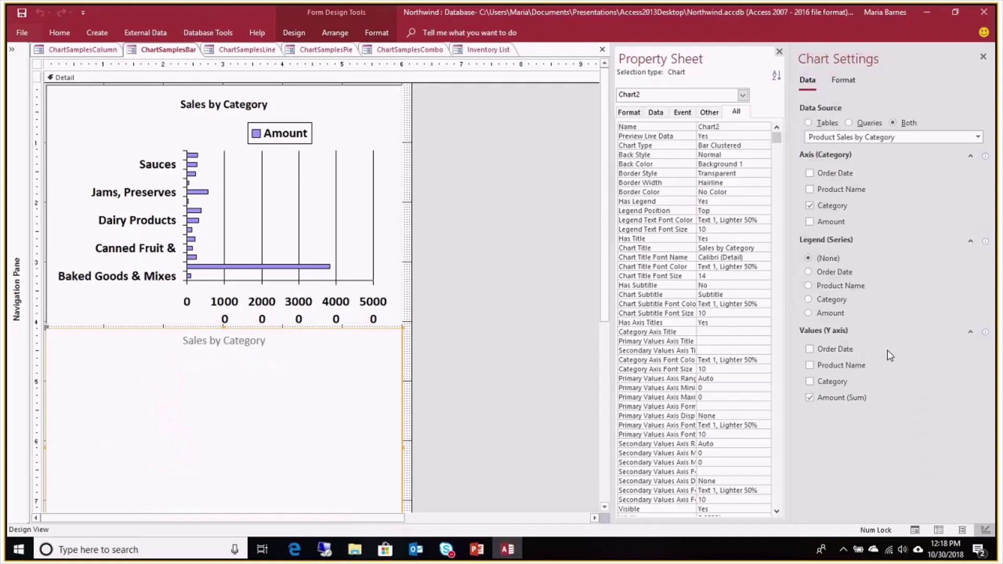
pyautogui.click(832, 350)
pyautogui.click(892, 349)
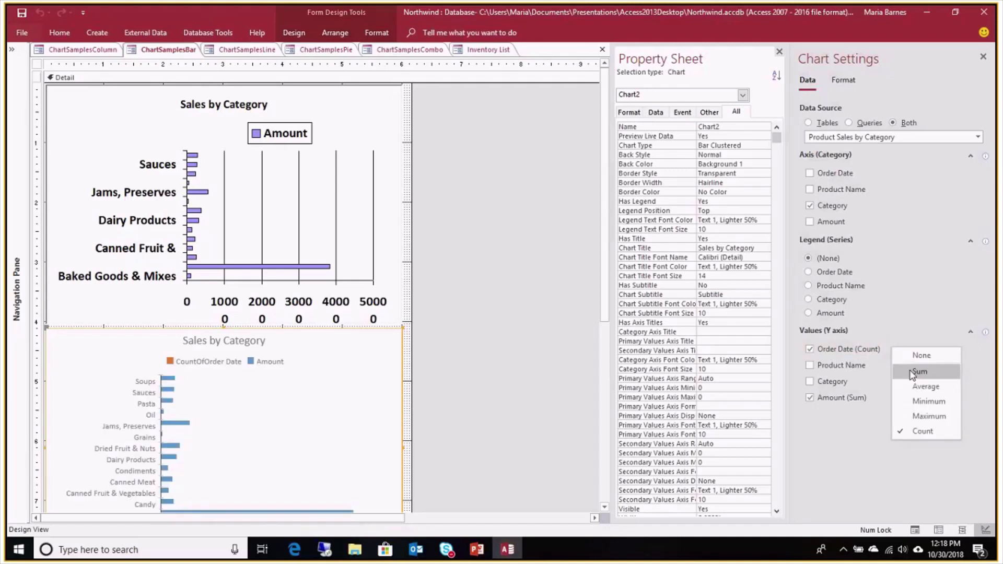
pyautogui.click(925, 402)
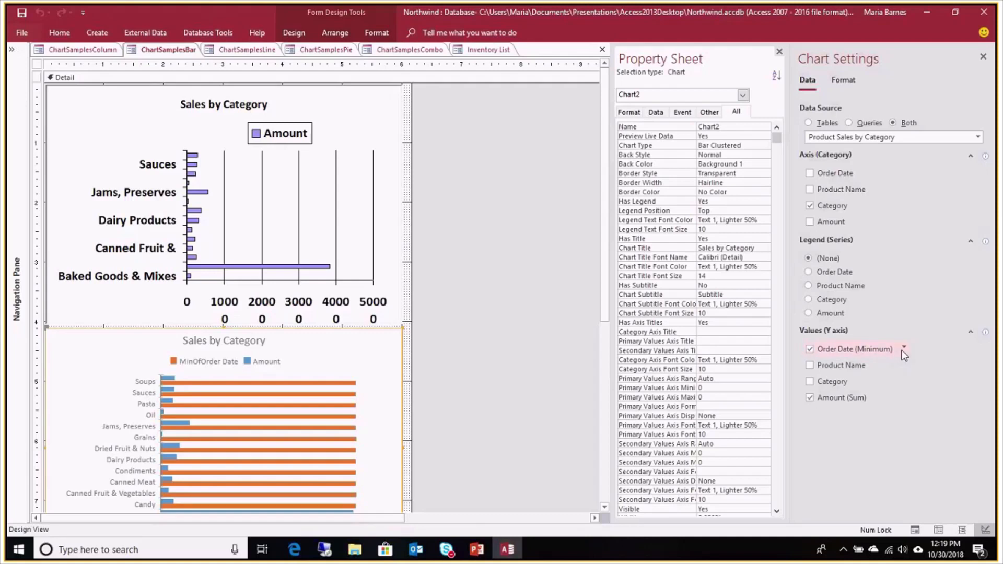
# Choose the MinOfOrder Date series for formatting and set its display name to Date
pyautogui.click(844, 81)
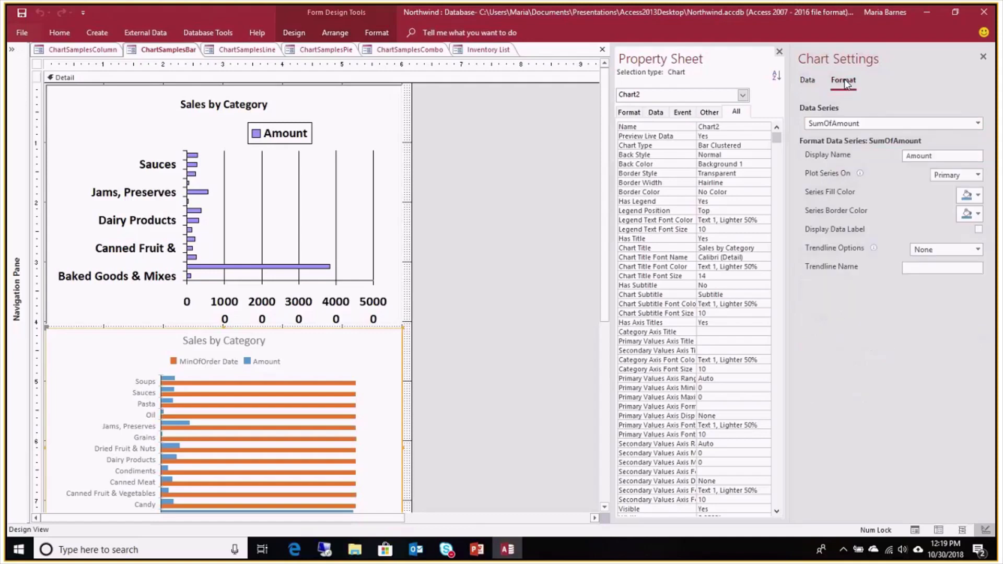
pyautogui.click(977, 124)
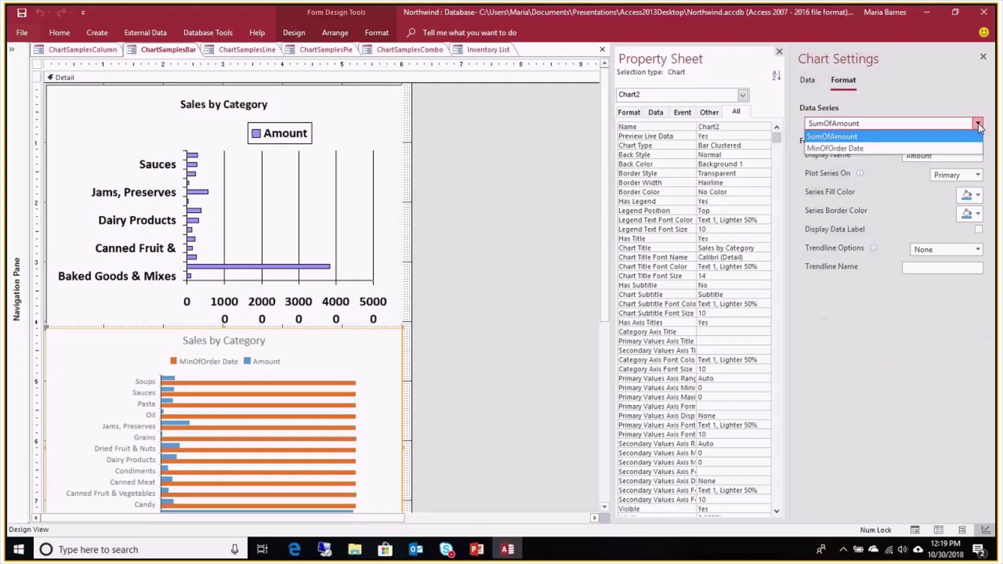
pyautogui.click(958, 96)
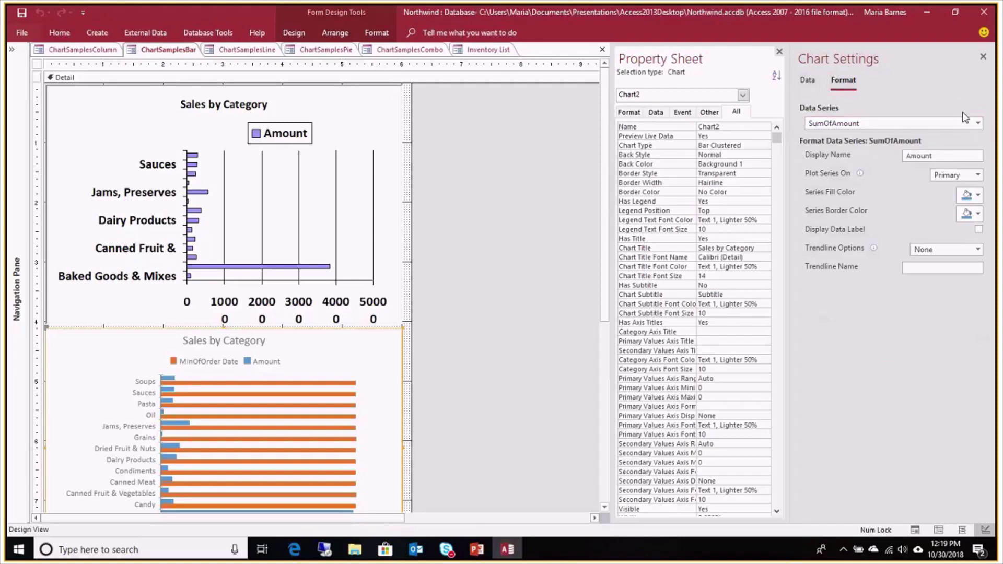
pyautogui.click(978, 124)
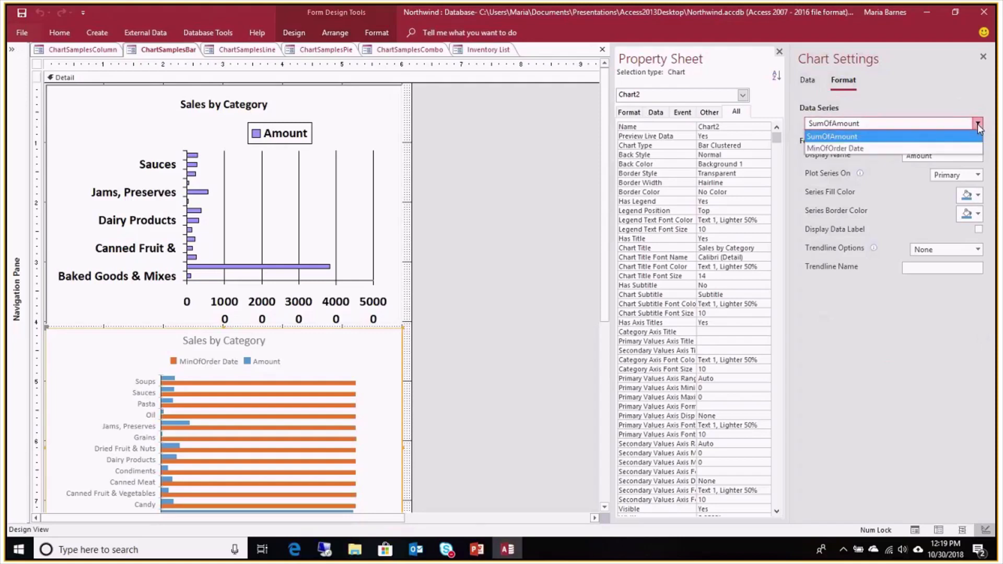
pyautogui.click(960, 149)
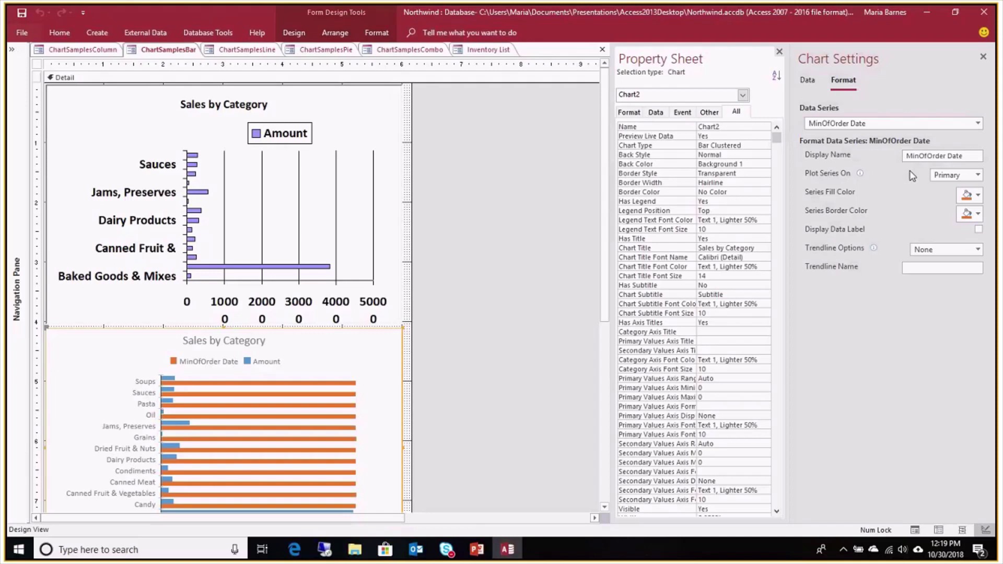
pyautogui.moveTo(946, 155); pyautogui.dragTo(905, 159)
pyautogui.press('BackSpace')
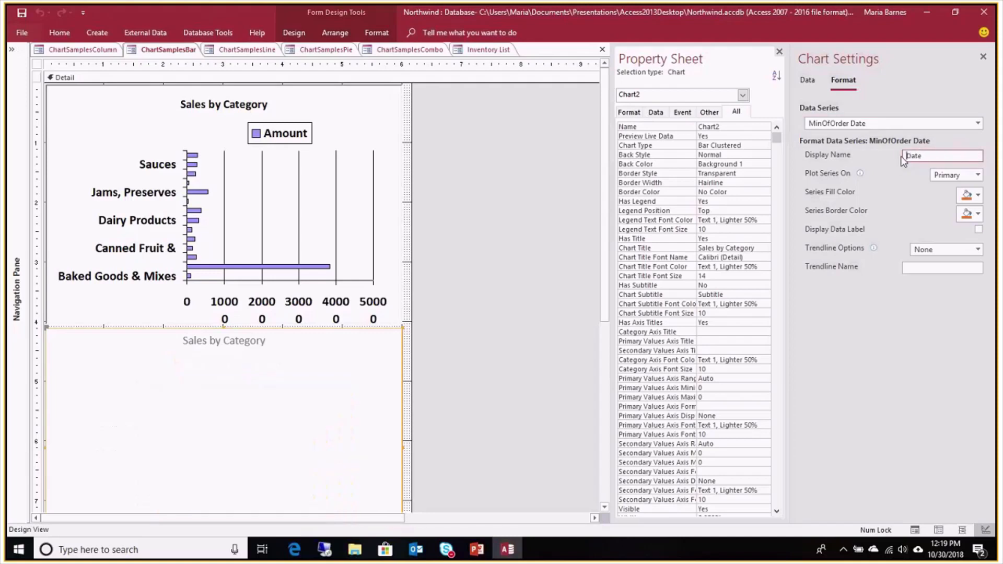
# Plot the MinOfOrder Date series on the secondary axis and check the whole bar chart
pyautogui.click(976, 176)
pyautogui.click(958, 199)
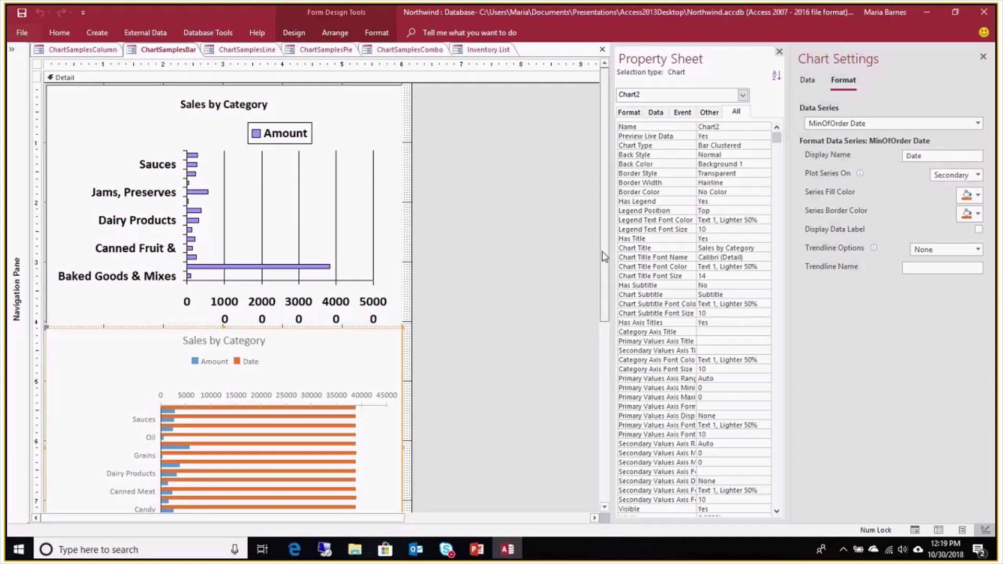
pyautogui.scroll(-2, 336, 381)
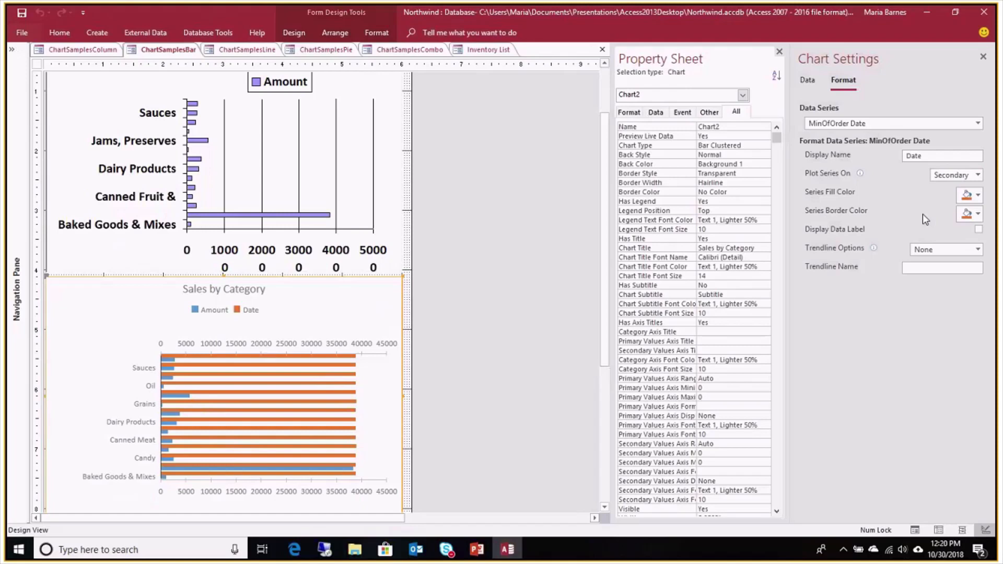
# Set both the fill color and the border color of the MinOfOrder Date series to dark red
pyautogui.click(978, 195)
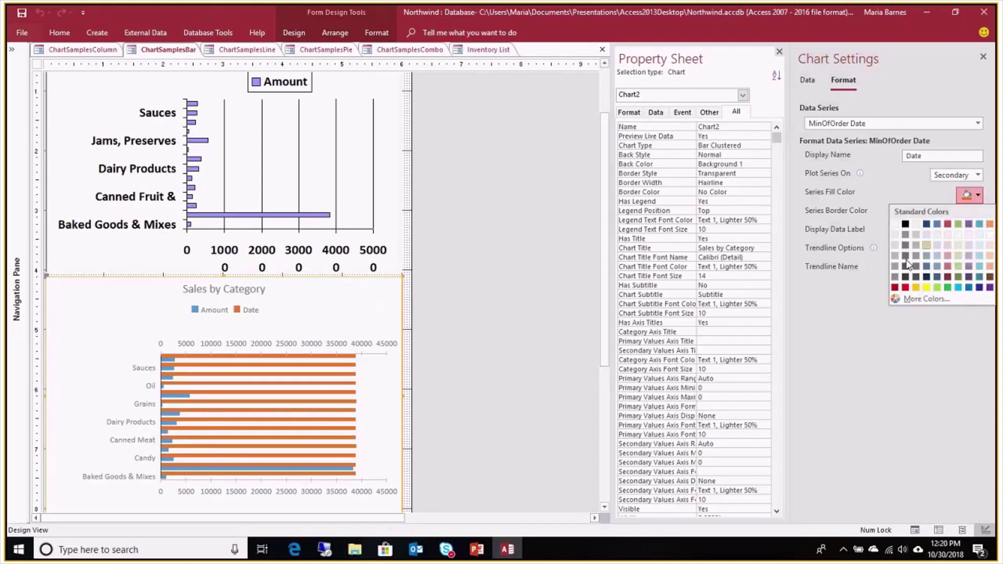
pyautogui.click(893, 286)
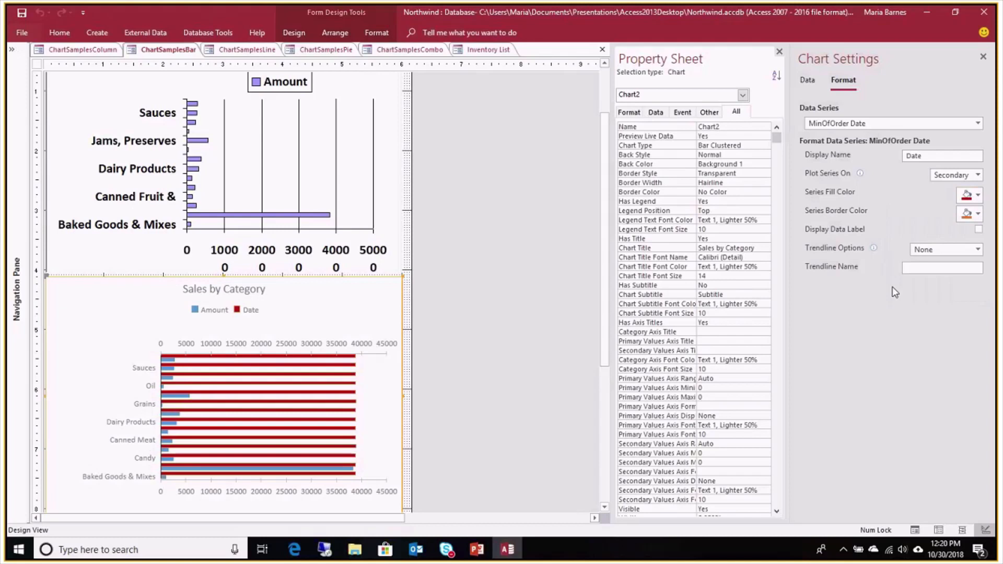
pyautogui.click(978, 214)
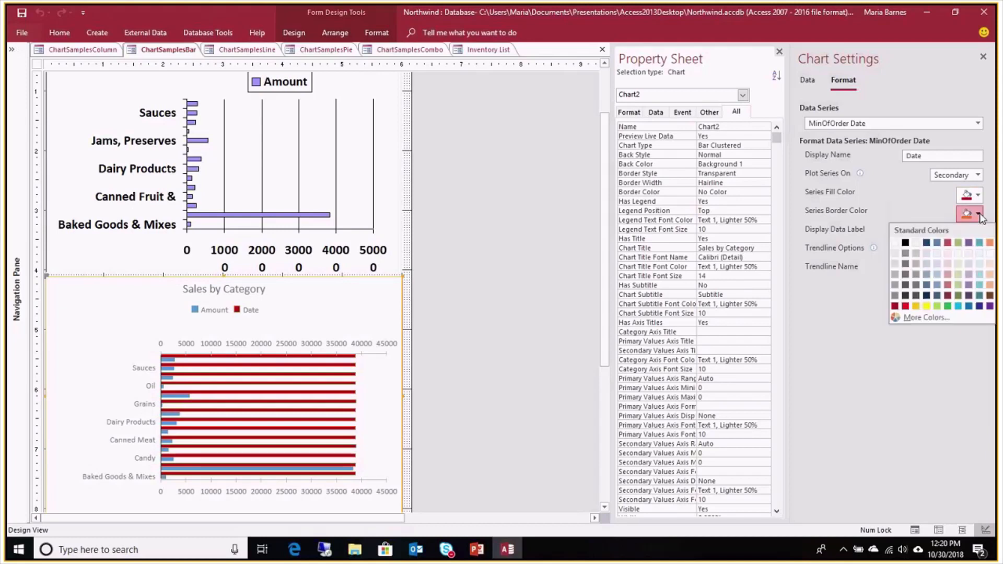
pyautogui.click(894, 306)
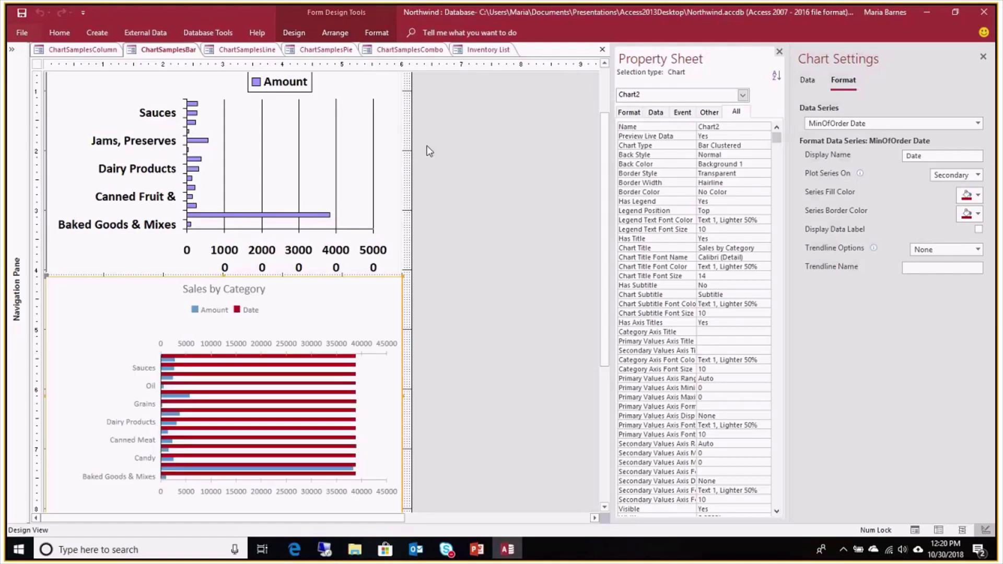
# Switch to the ChartSamplesLine form and open it in Design View
pyautogui.click(249, 52)
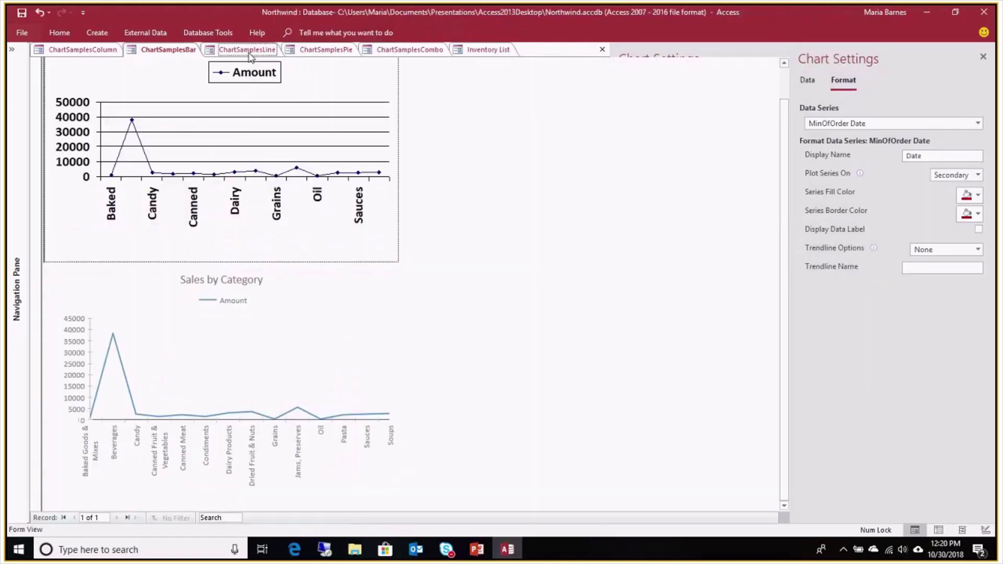
pyautogui.click(134, 473)
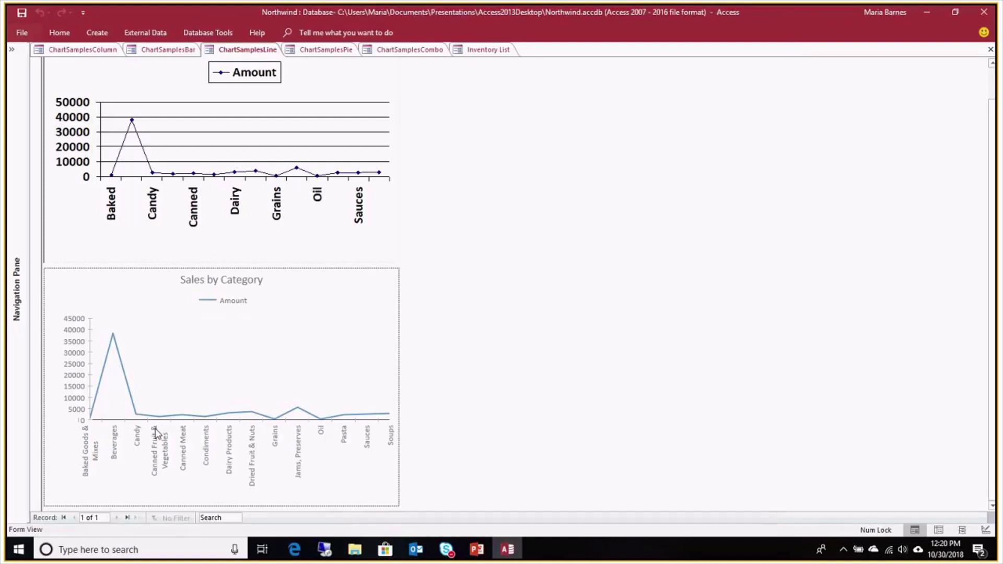
pyautogui.rightClick(156, 433)
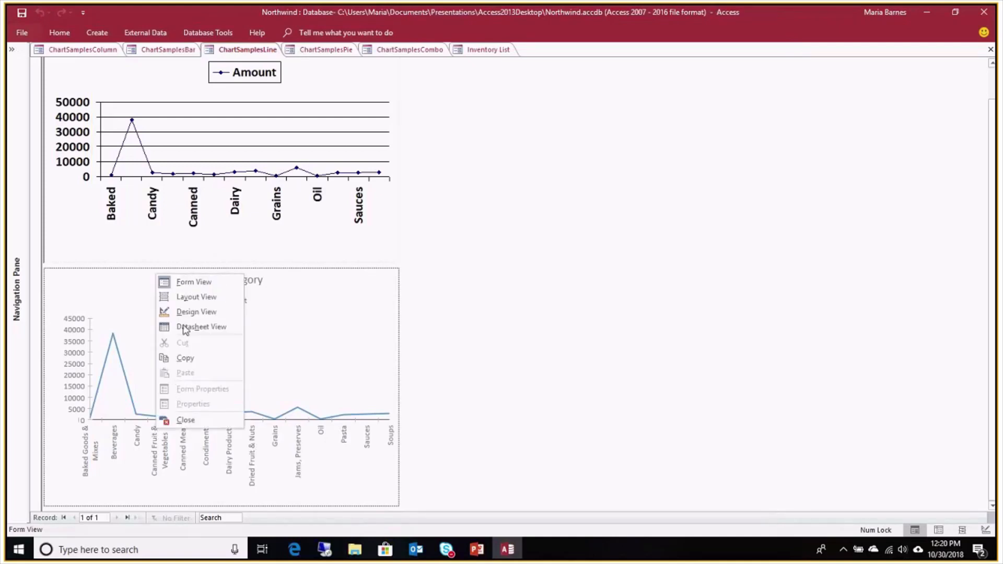
pyautogui.click(194, 312)
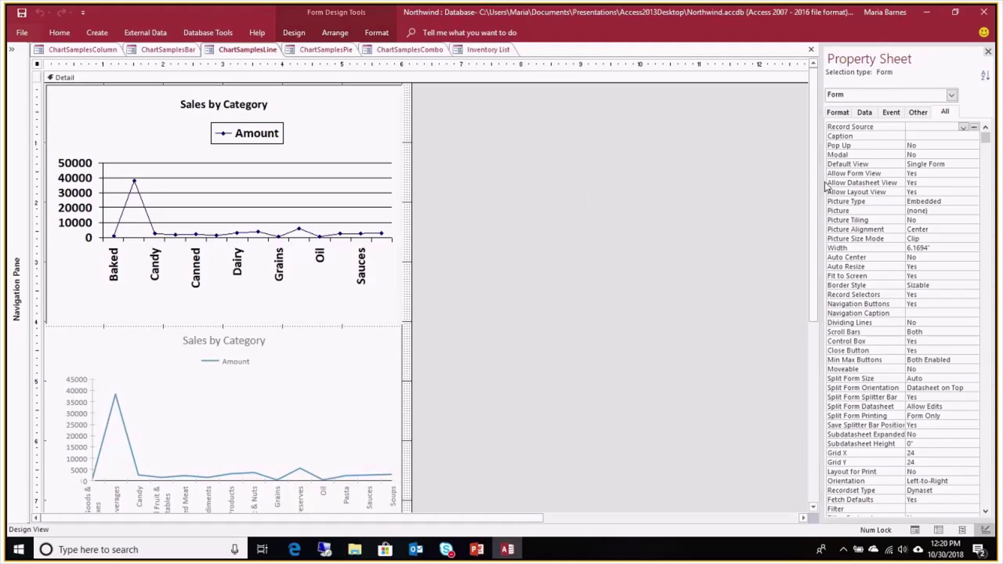
# Select the modern line chart and show its property sheet alongside the data section of its chart settings
pyautogui.click(280, 393)
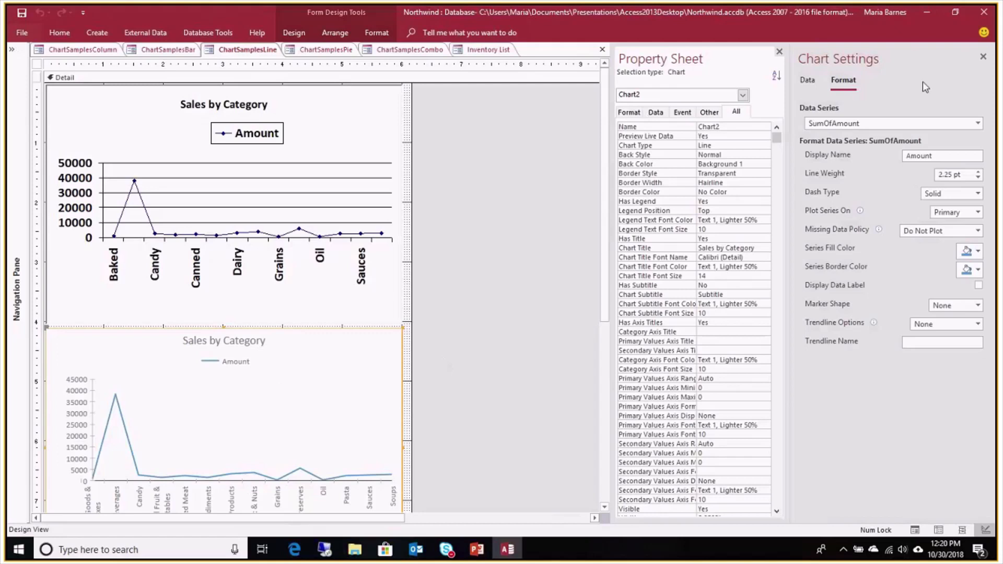
pyautogui.click(780, 53)
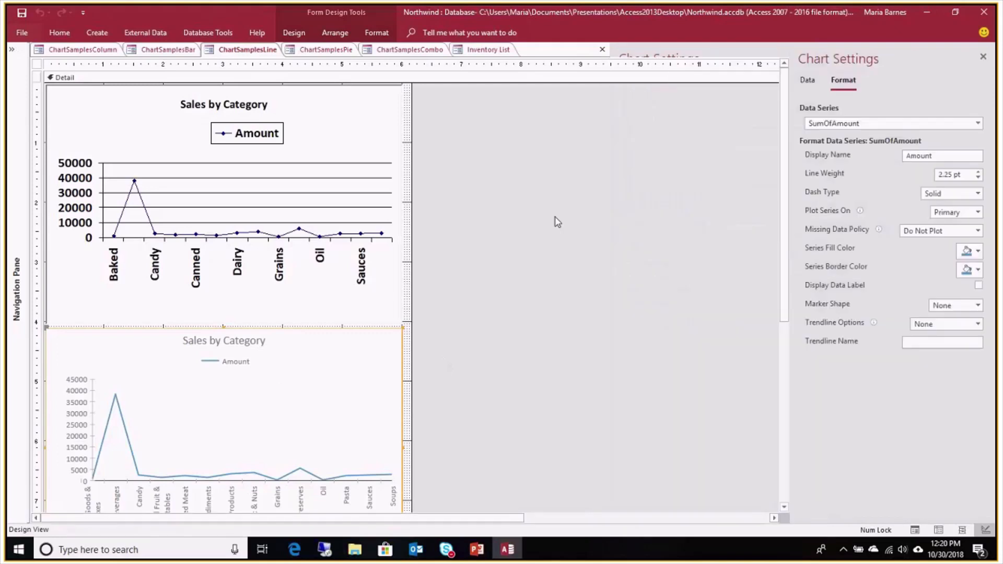
pyautogui.click(286, 221)
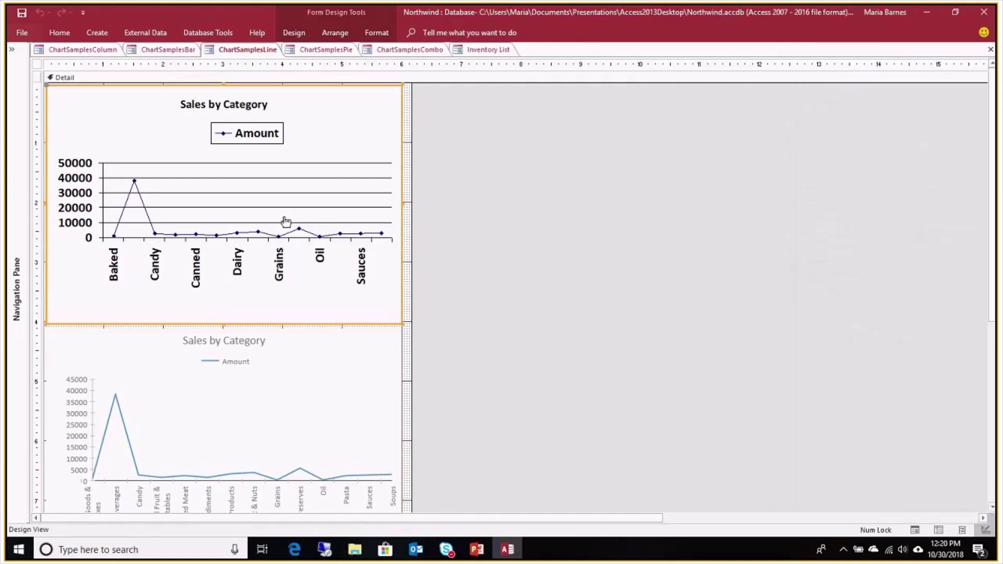
pyautogui.click(265, 398)
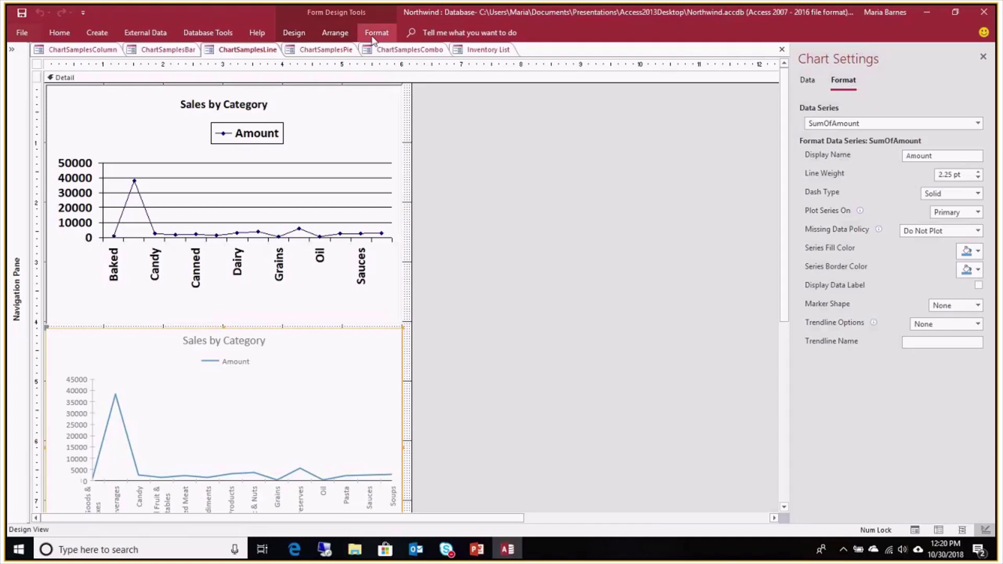
pyautogui.click(293, 33)
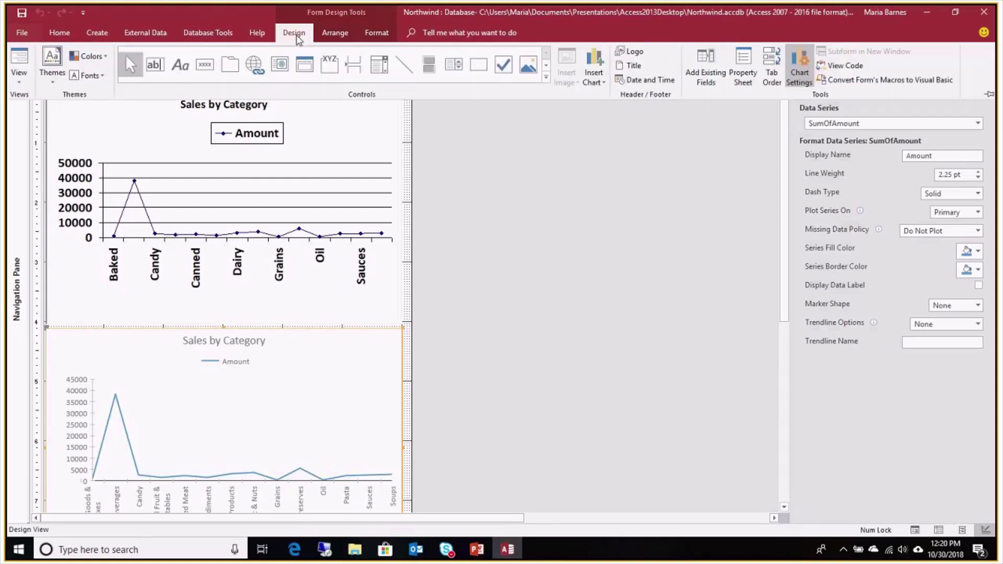
pyautogui.click(746, 63)
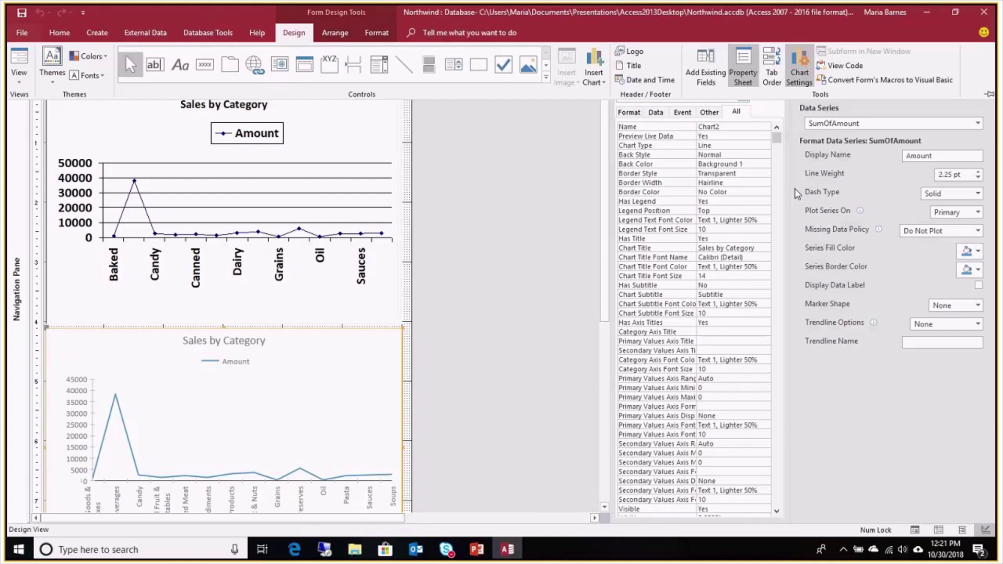
pyautogui.hotkey('ctrl', 'F1')
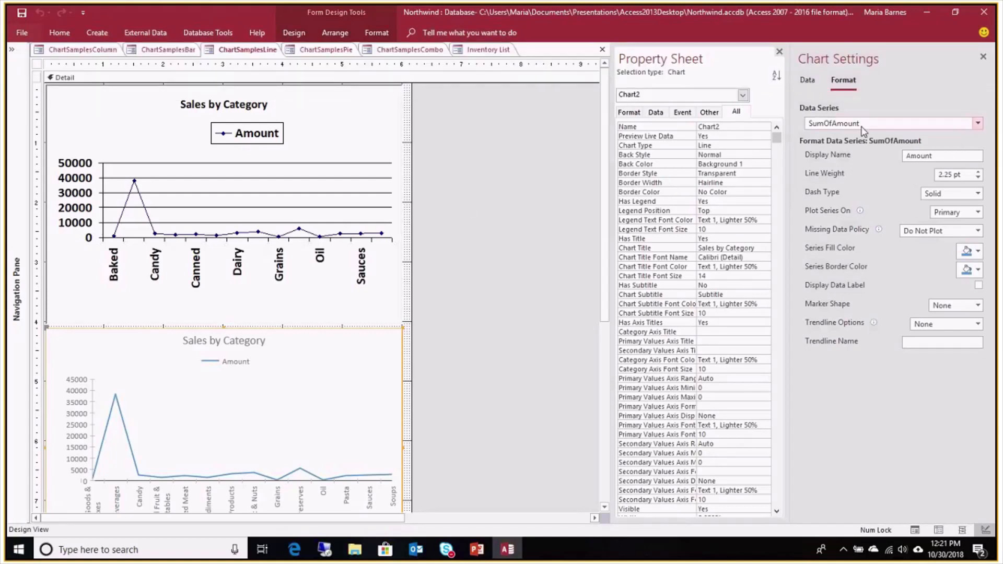
pyautogui.click(807, 80)
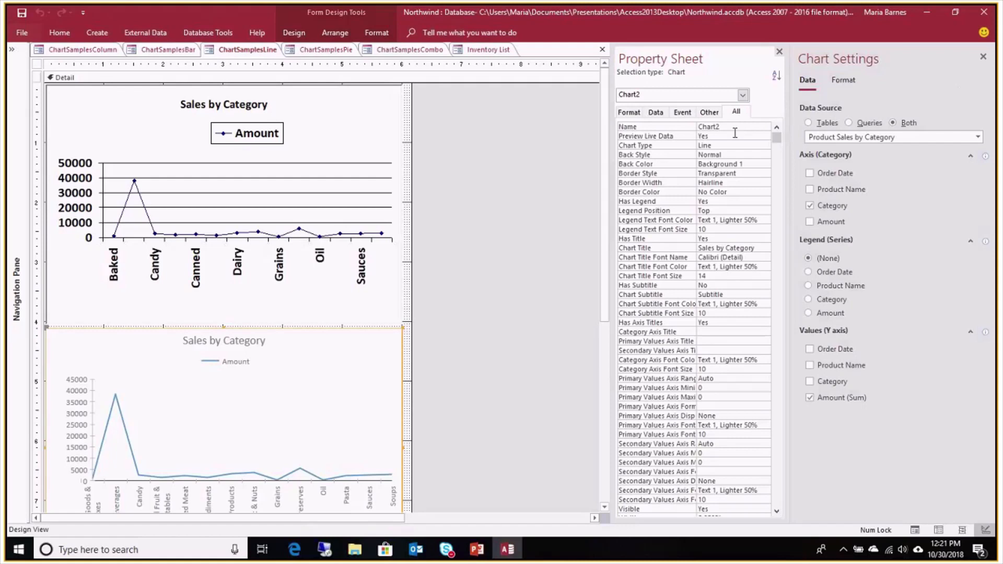
# Set the modern line chart's Chart Type property to Line Stacked
pyautogui.click(629, 112)
pyautogui.click(762, 128)
pyautogui.click(765, 128)
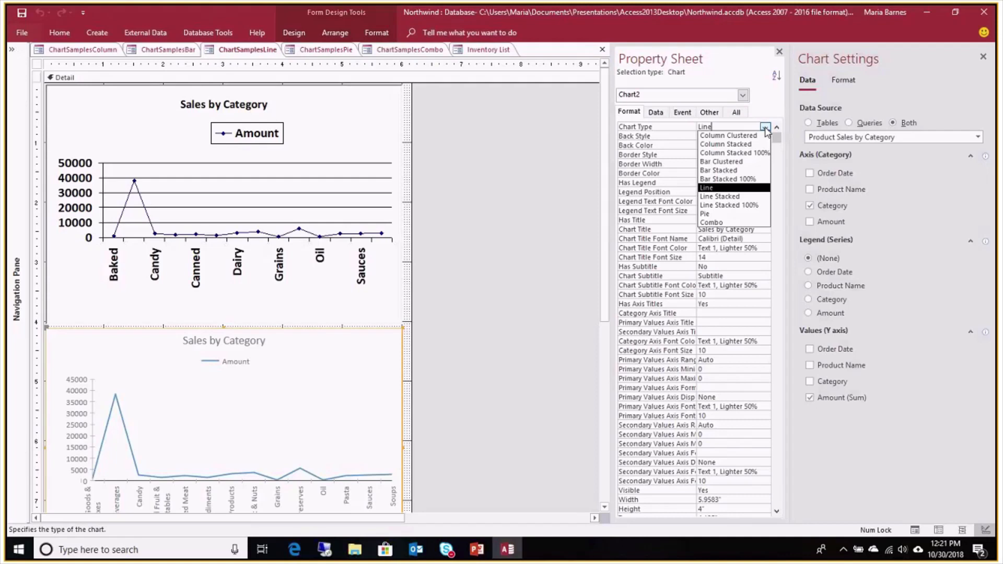
pyautogui.click(764, 128)
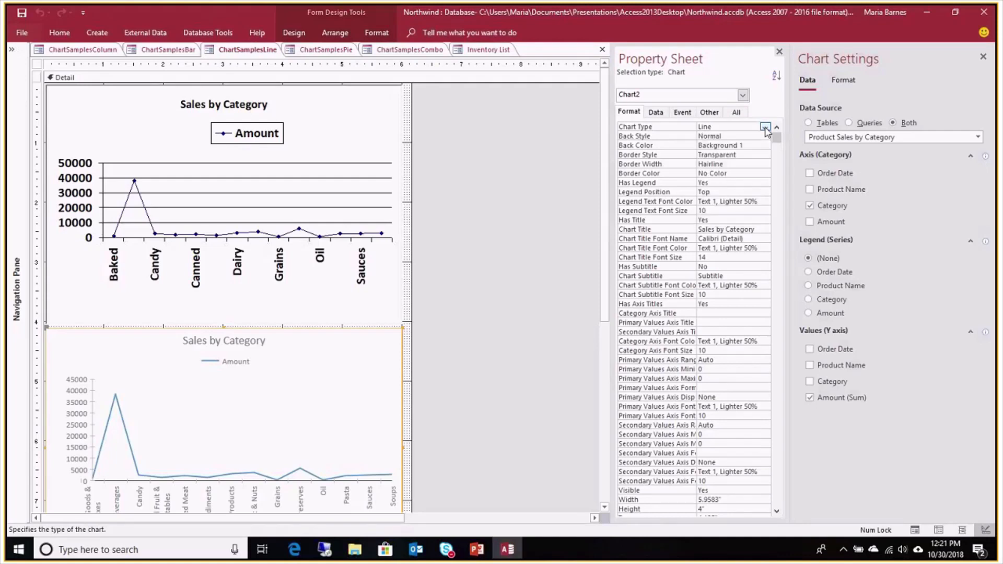
pyautogui.click(765, 128)
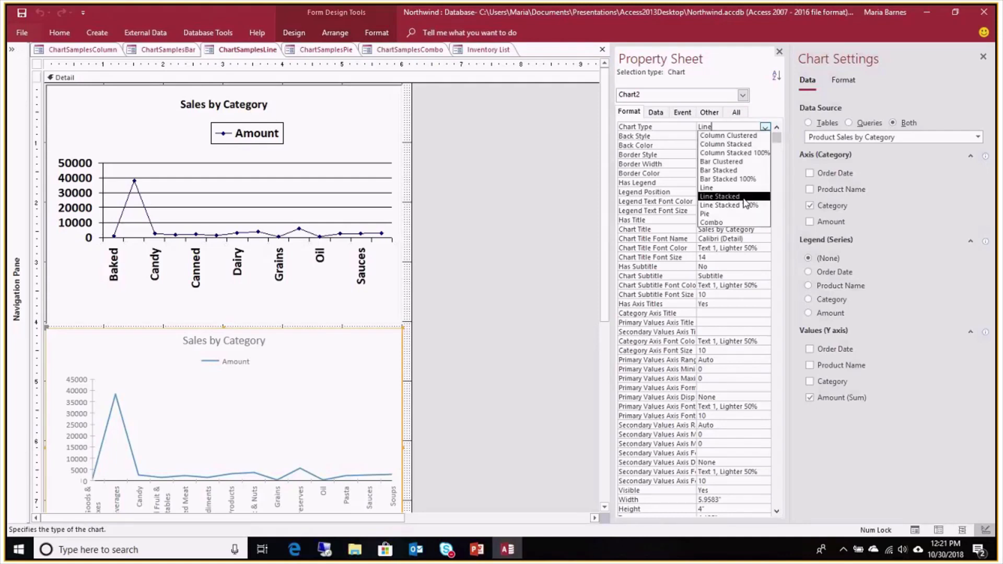
pyautogui.click(745, 197)
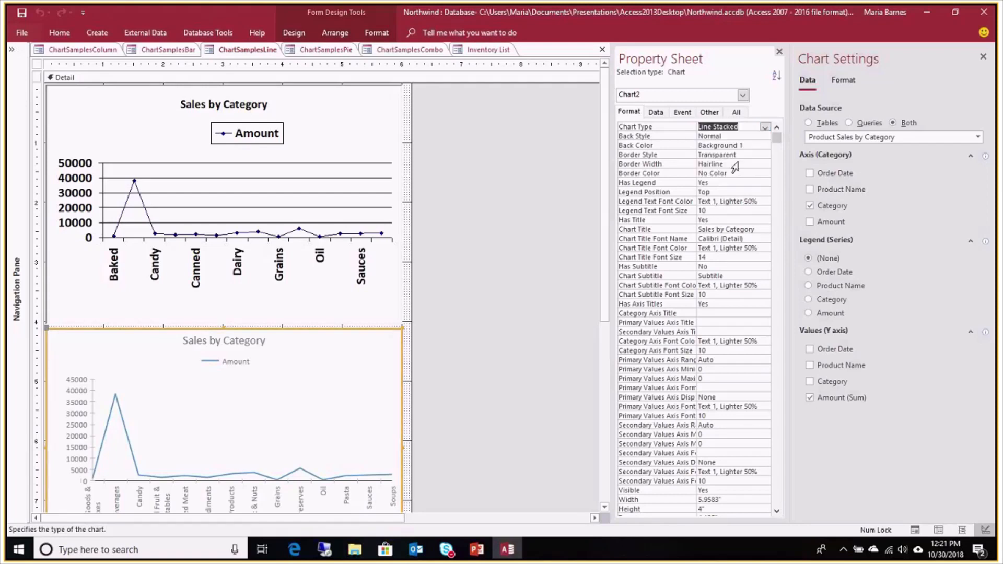
pyautogui.click(736, 136)
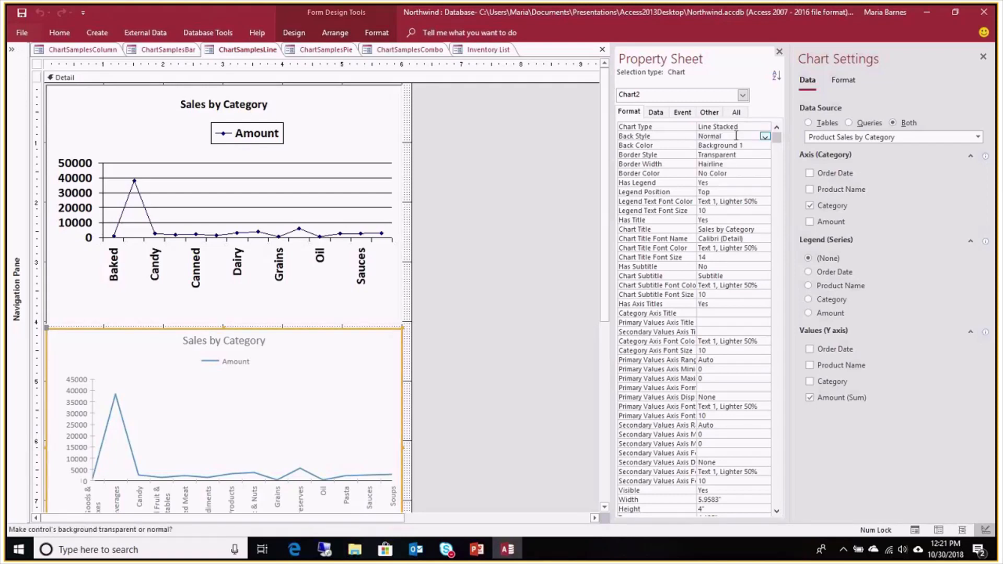
# Try the Line Stacked 100% chart type on the modern line chart, and set it back to Line
pyautogui.click(759, 127)
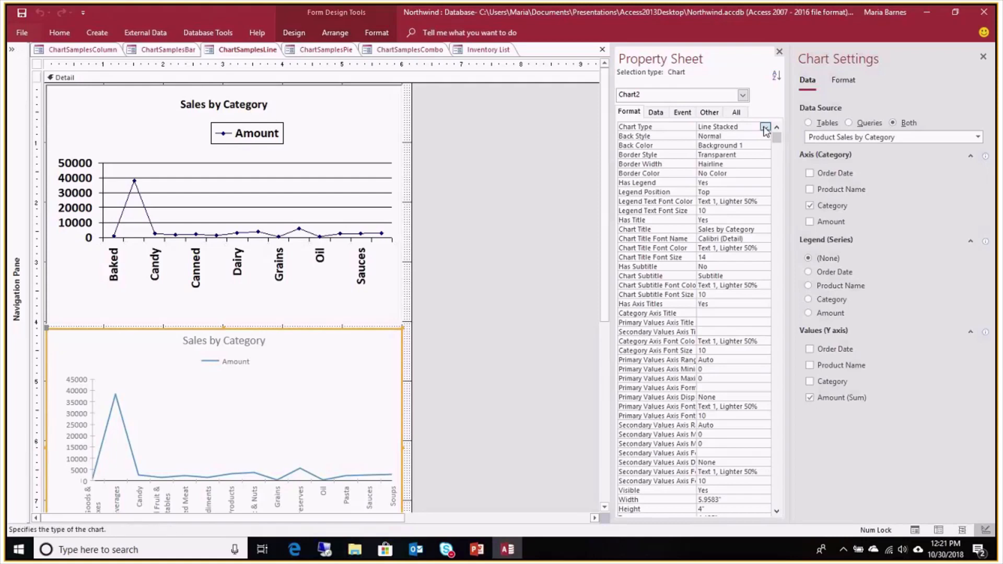
pyautogui.click(765, 127)
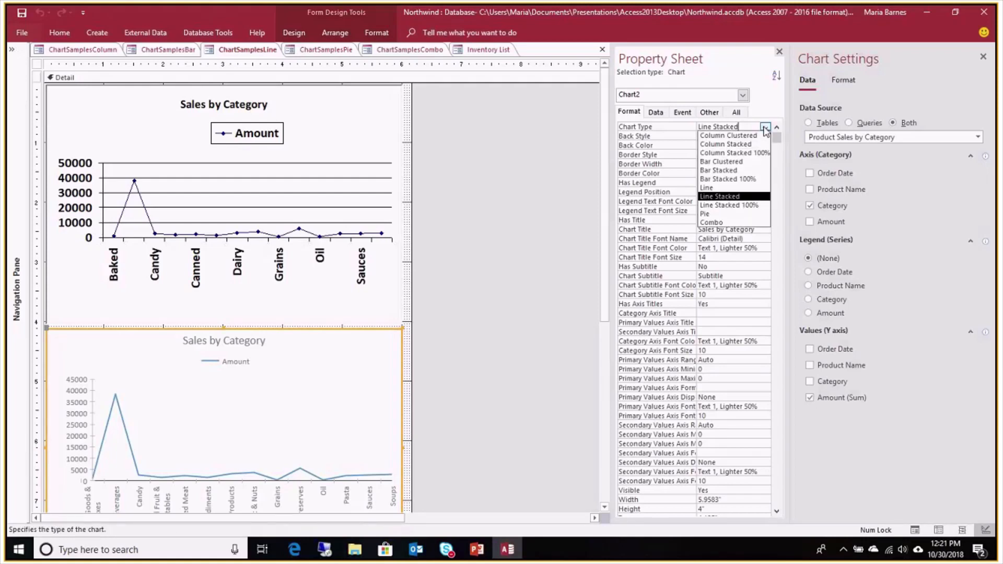
pyautogui.click(739, 205)
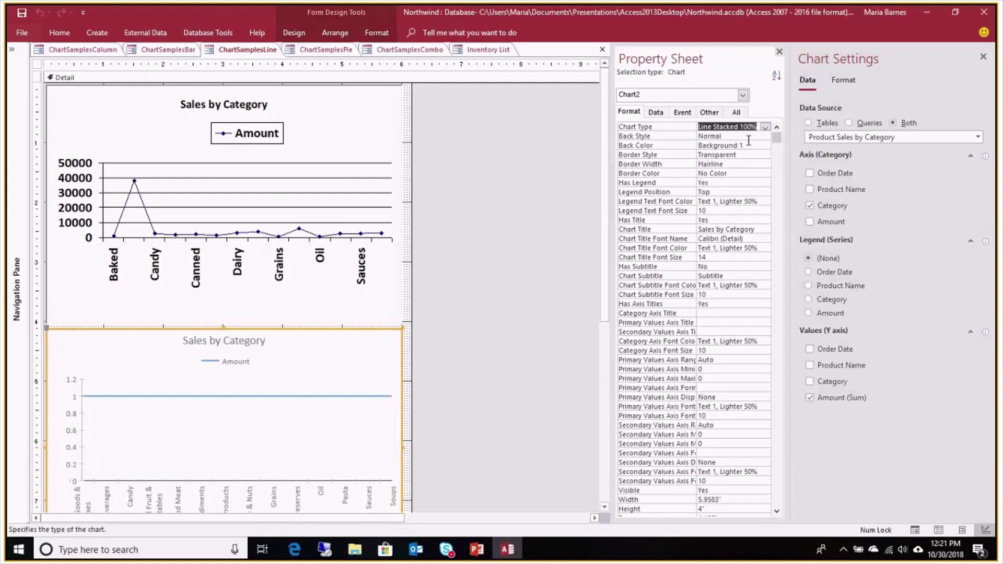
pyautogui.click(764, 128)
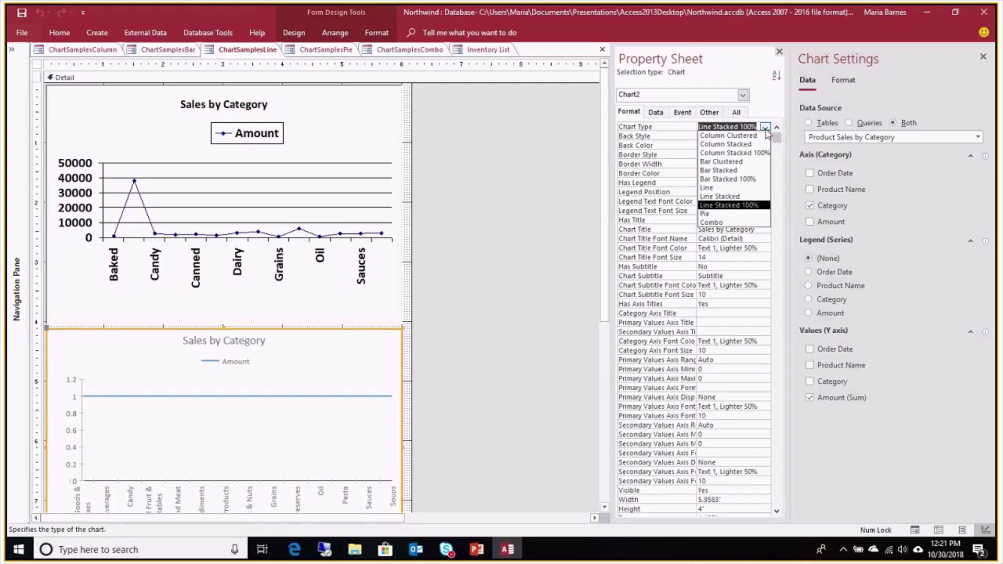
pyautogui.click(742, 188)
# Switch to the ChartSamplesBar form and set the modern chart's type to Bar Stacked
pyautogui.click(185, 51)
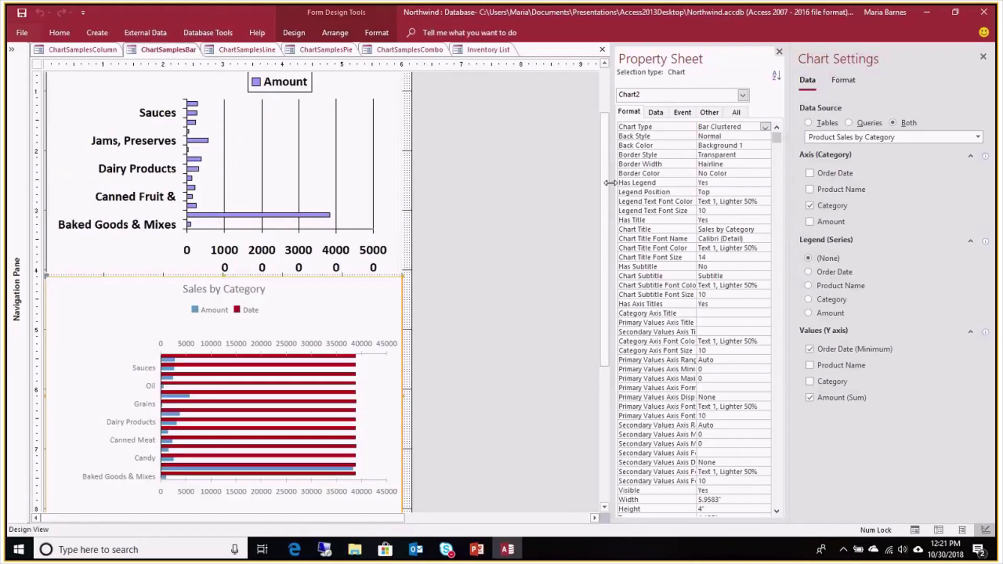
pyautogui.click(766, 127)
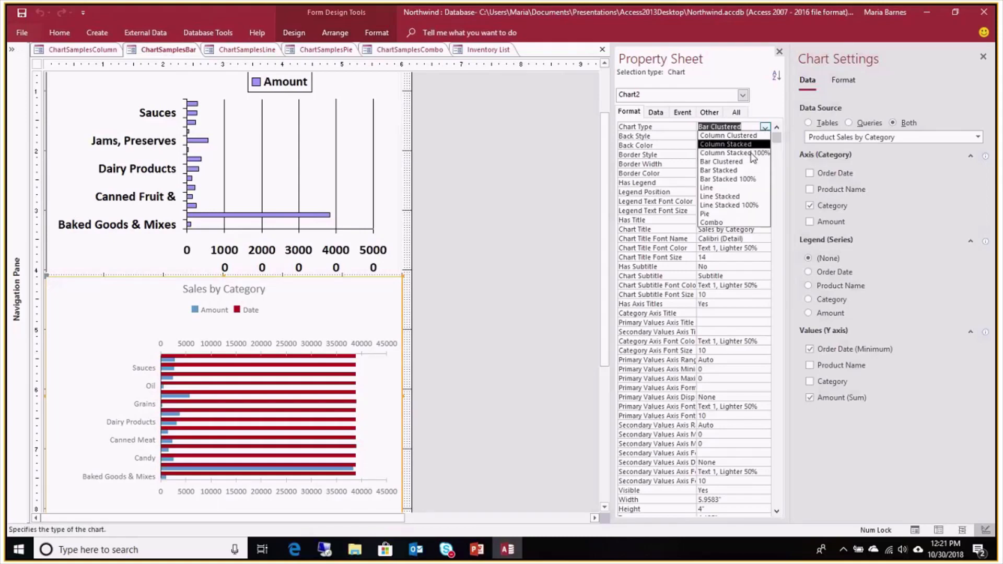
pyautogui.click(740, 173)
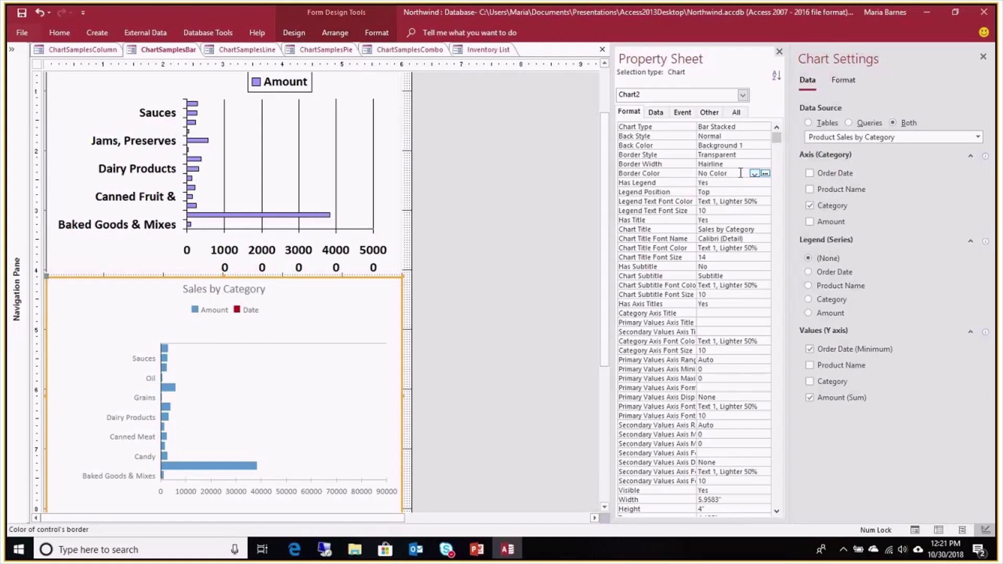
# Try the Bar Stacked 100% chart type on the modern bar chart, and set it back to Bar Clustered
pyautogui.click(767, 128)
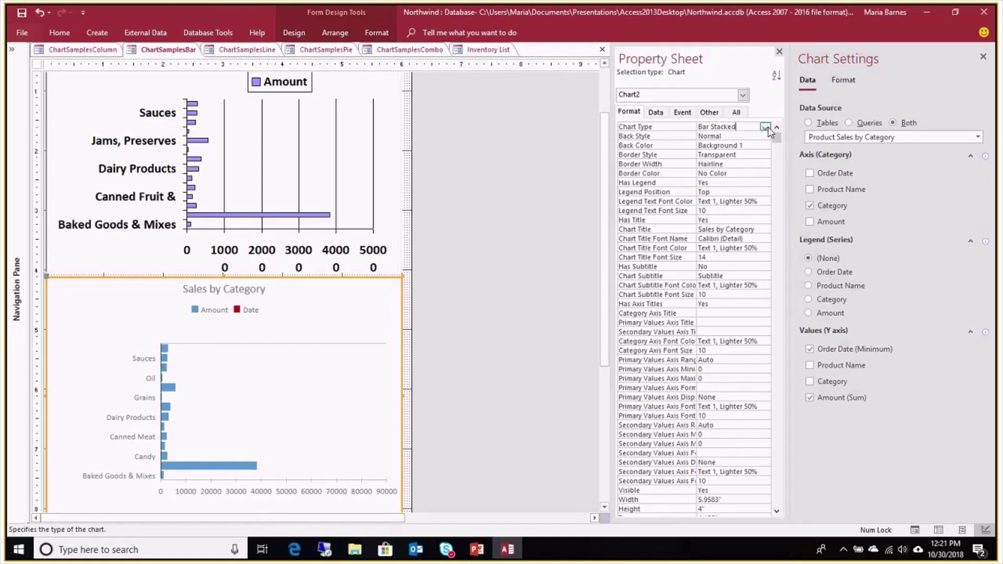
pyautogui.click(765, 127)
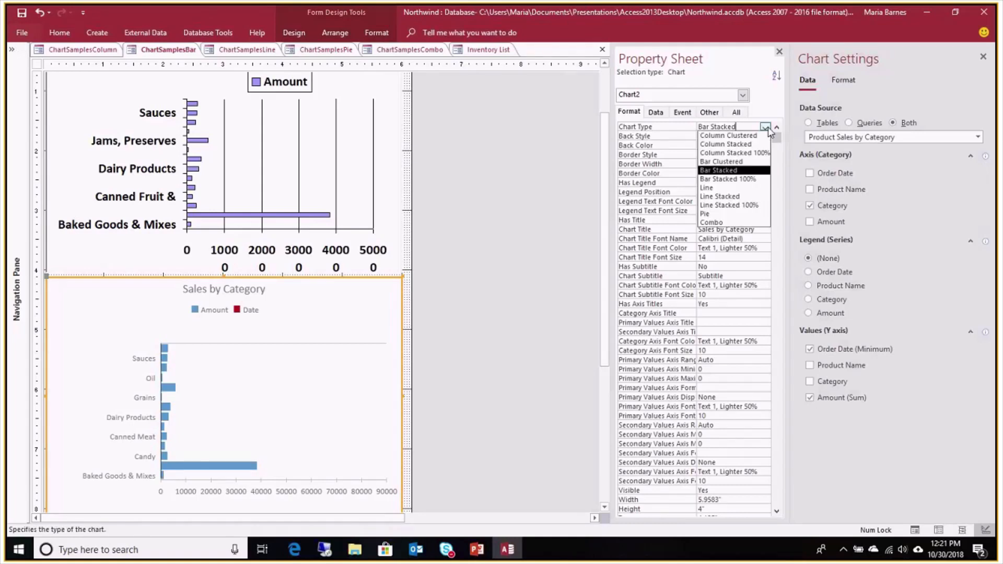
pyautogui.click(739, 179)
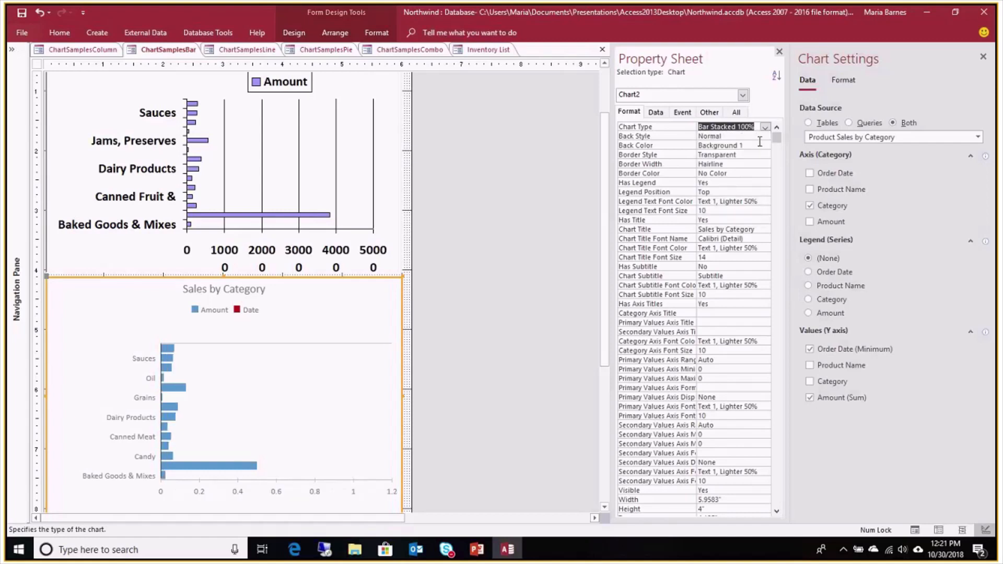
pyautogui.click(765, 128)
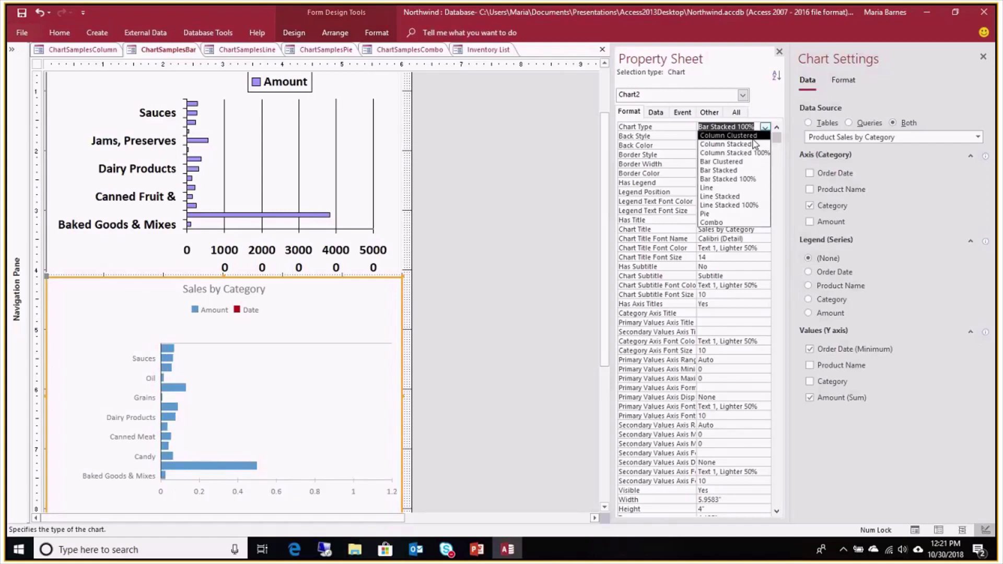
pyautogui.click(744, 160)
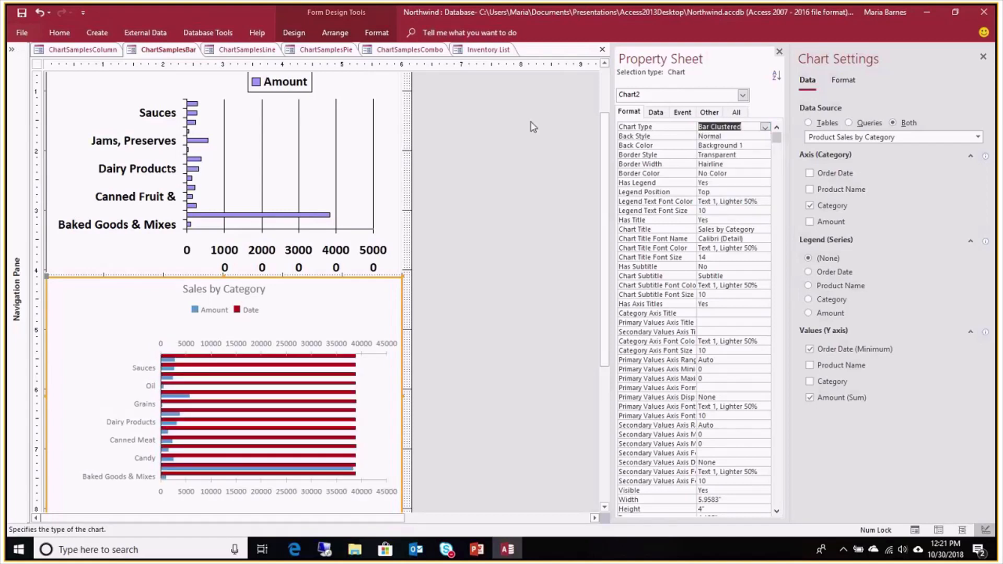
# Switch to the ChartSamplesColumn form and set the modern Sales chart's type to Column Stacked
pyautogui.click(83, 49)
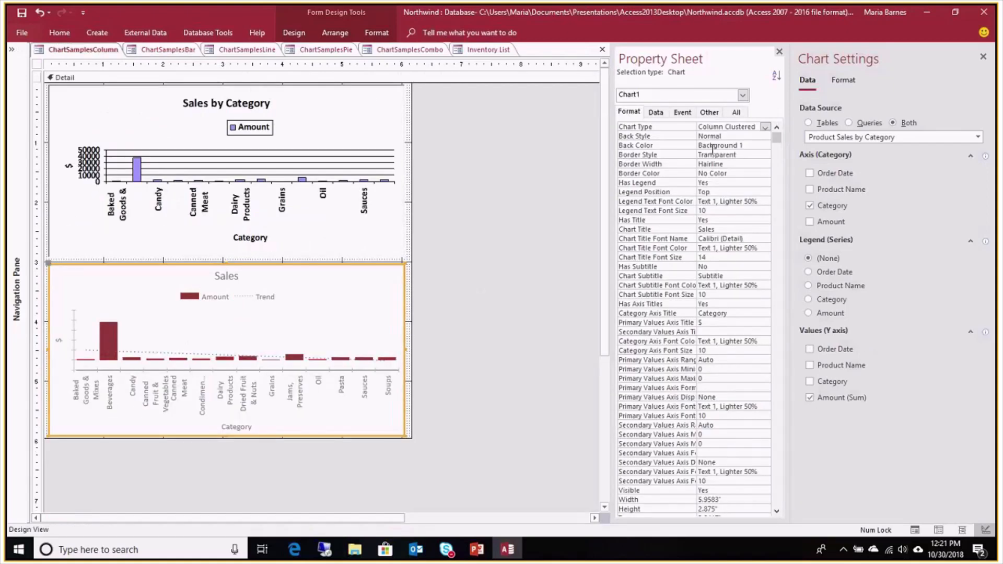
pyautogui.click(765, 128)
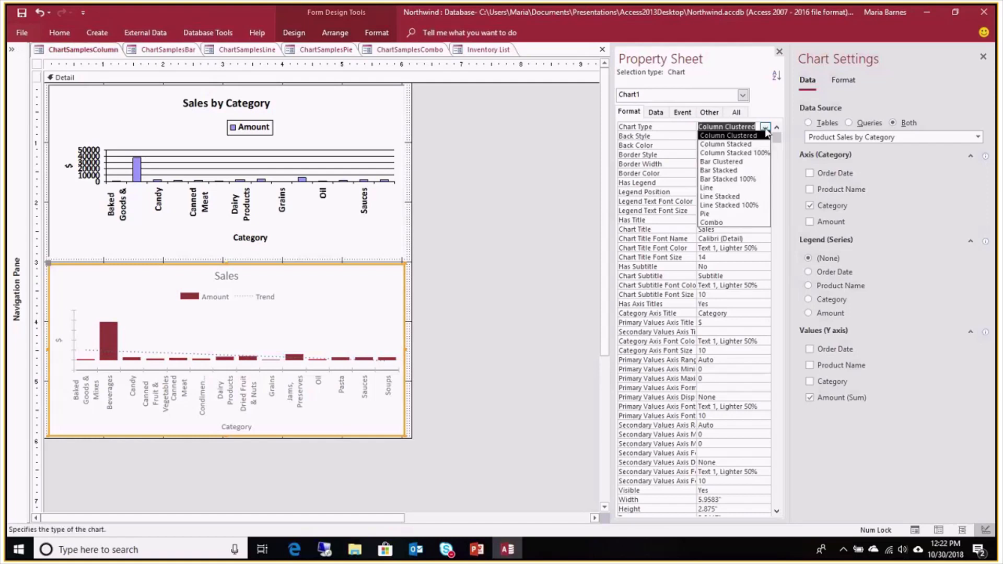
pyautogui.click(747, 144)
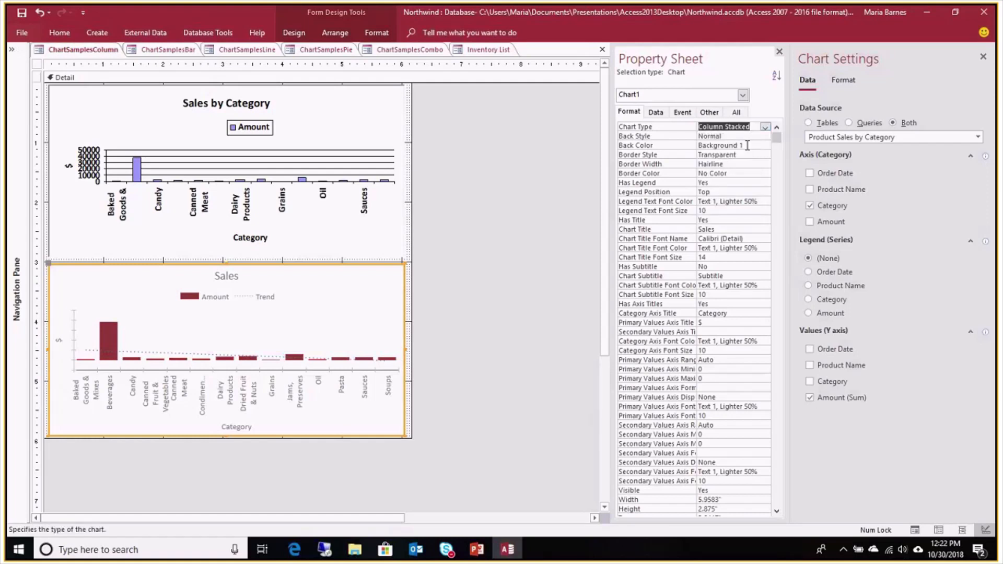
# Try the Column Stacked 100% chart type on the Sales chart, and set it back to Column Clustered
pyautogui.click(764, 128)
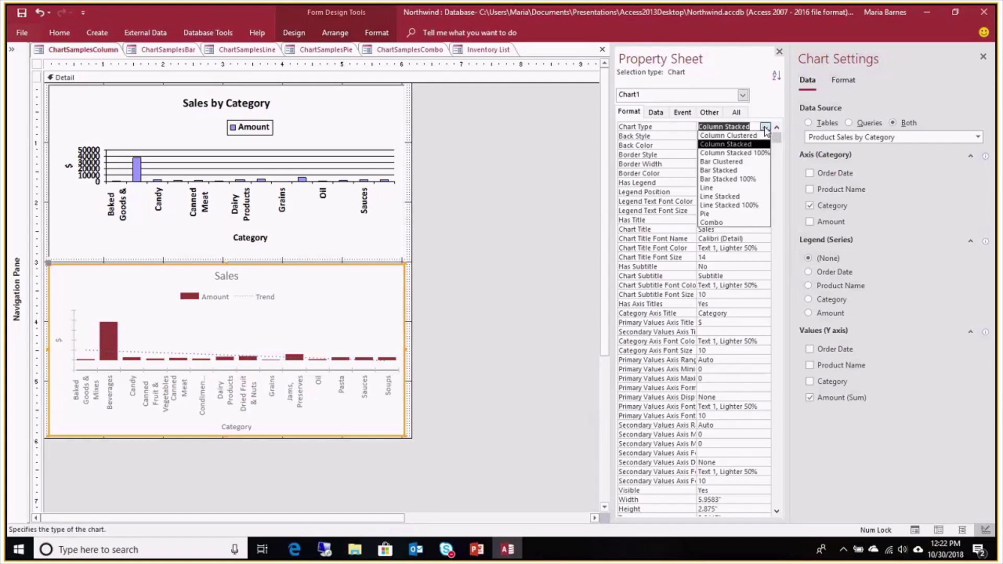
pyautogui.click(753, 153)
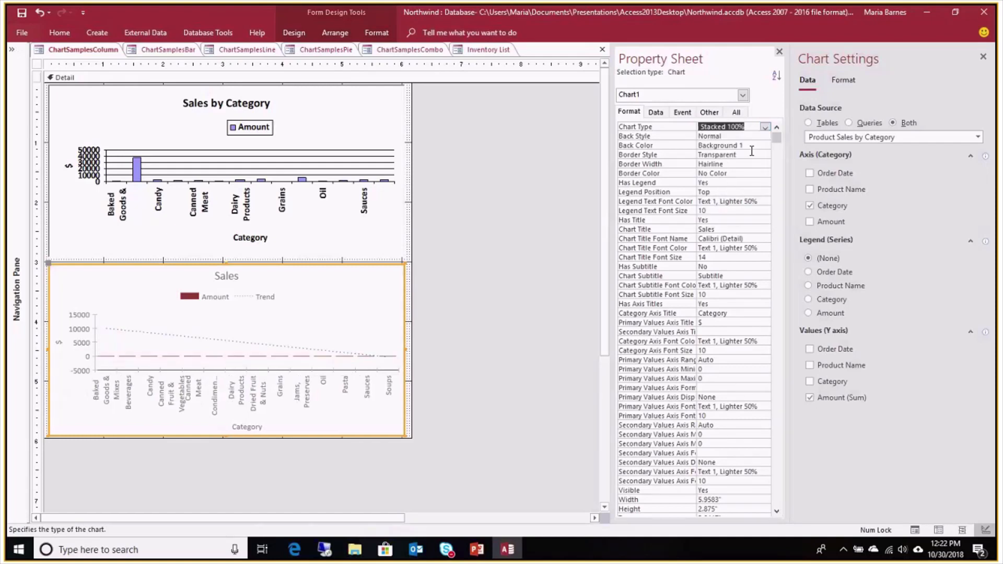
pyautogui.click(762, 128)
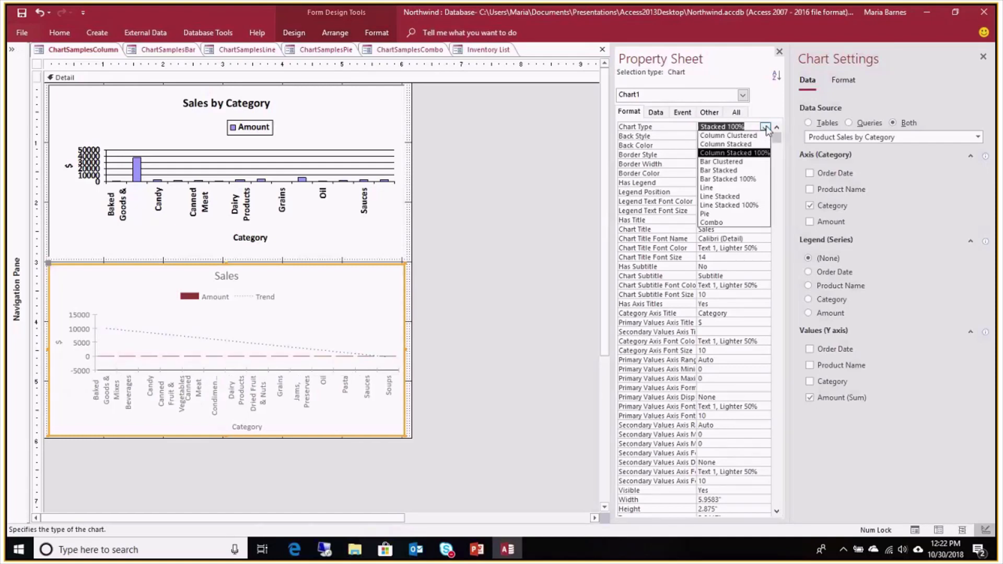
pyautogui.click(751, 138)
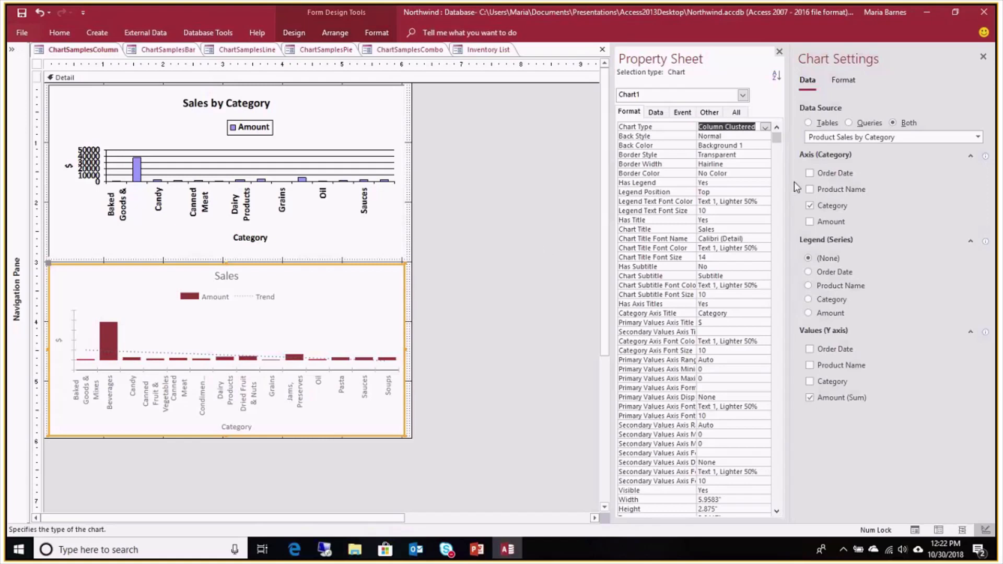
# Return to the ChartSamplesLine form and set the SumOfAmount series' line weight to 2.5 pt
pyautogui.click(260, 54)
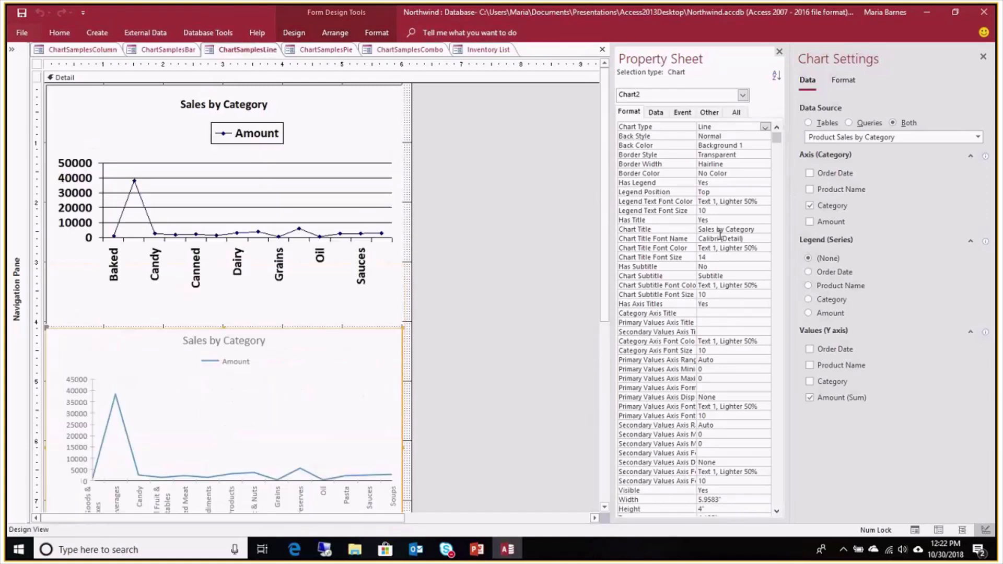
pyautogui.click(850, 84)
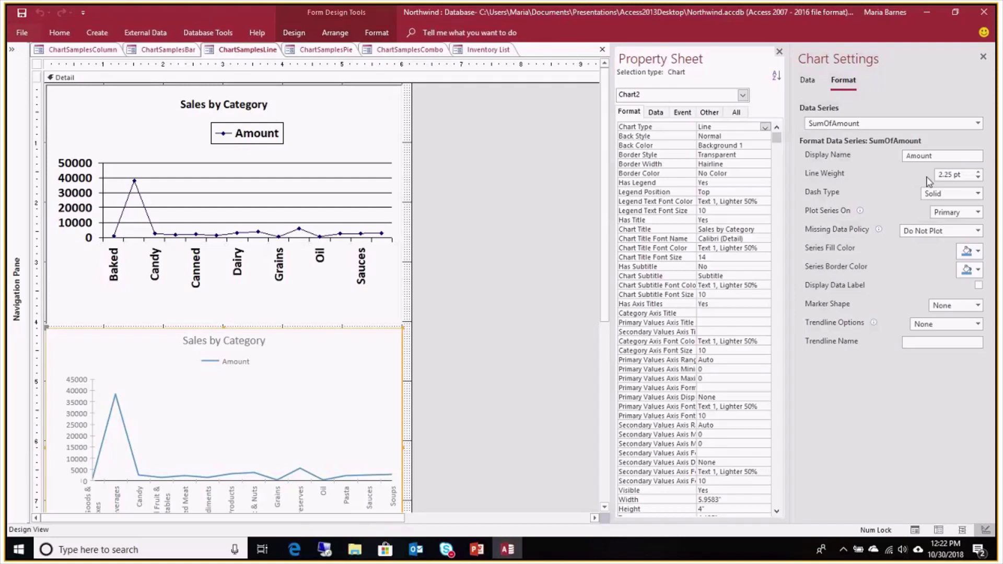
pyautogui.click(978, 173)
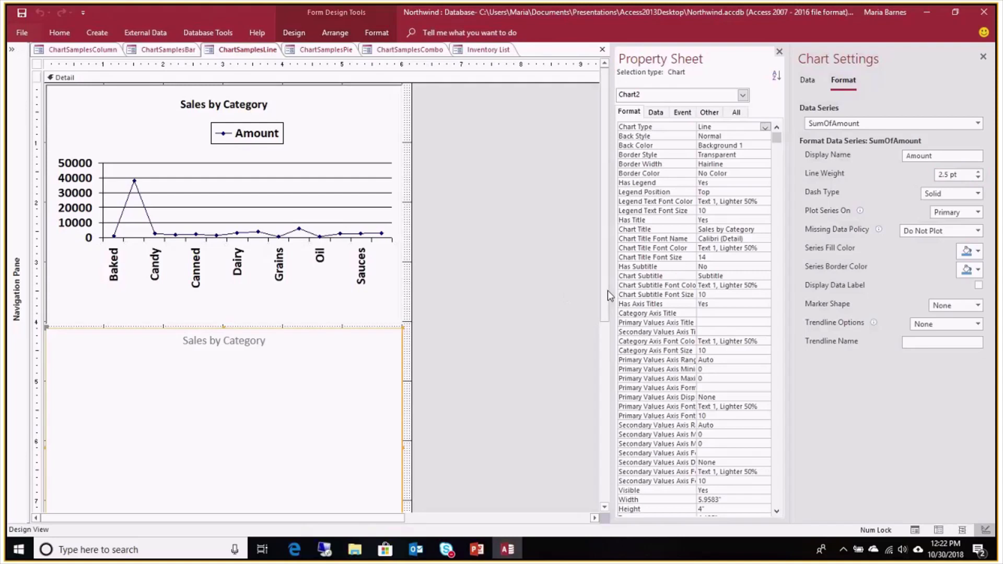
# Increase the SumOfAmount series' line weight to 3.25 pt in the modern Sales by Category line chart
pyautogui.scroll(-3, 607, 290)
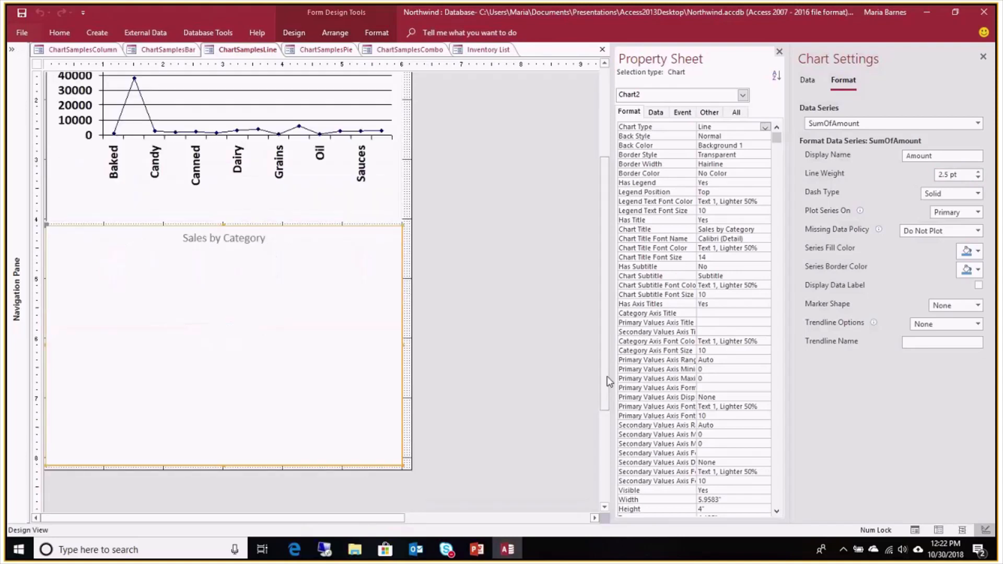
pyautogui.click(977, 178)
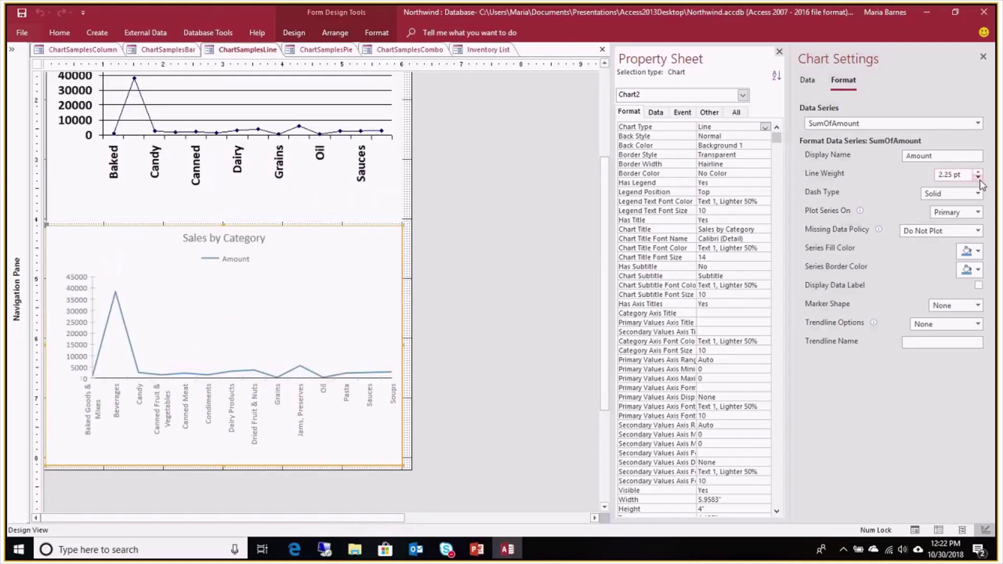
pyautogui.click(978, 172)
pyautogui.click(978, 172)
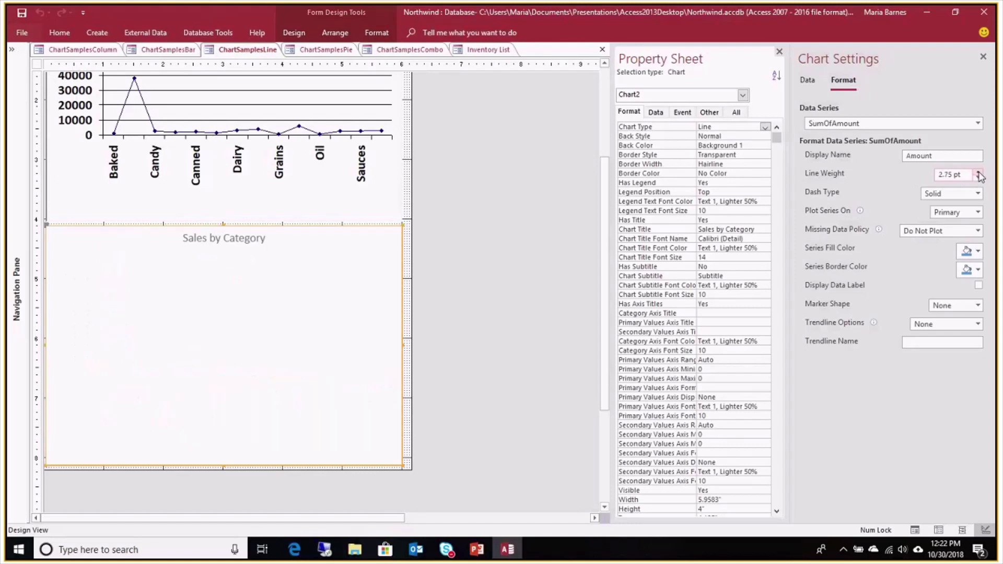
pyautogui.click(978, 172)
pyautogui.click(978, 172)
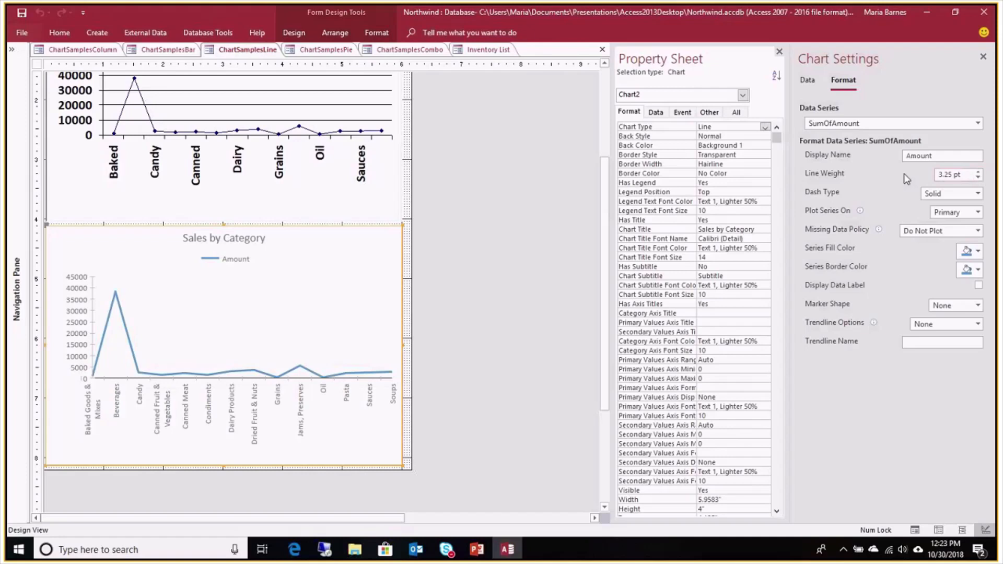
# Try the Dot dash type on the SumOfAmount series, and view the missing data policy choices without changing the policy
pyautogui.click(978, 194)
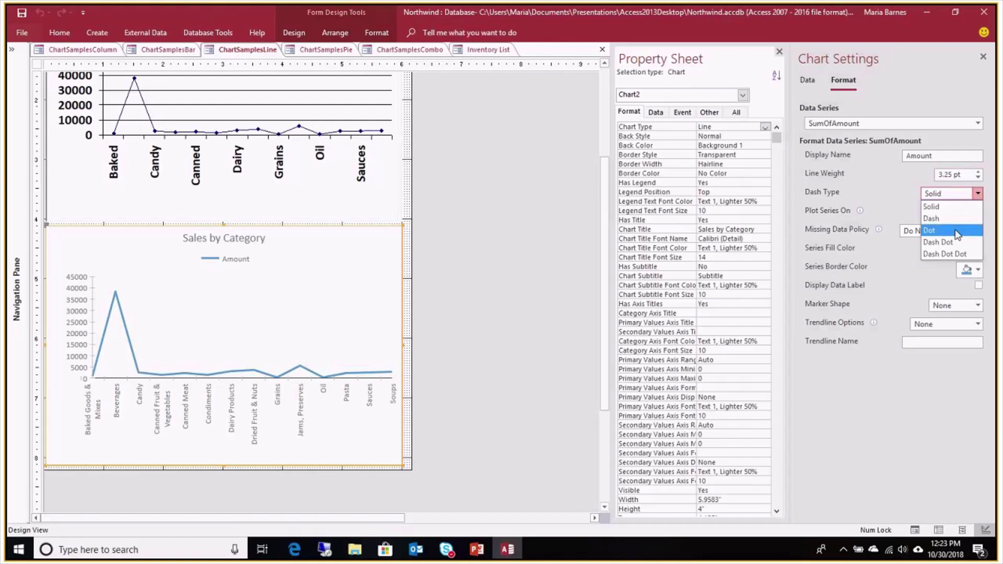
pyautogui.click(957, 235)
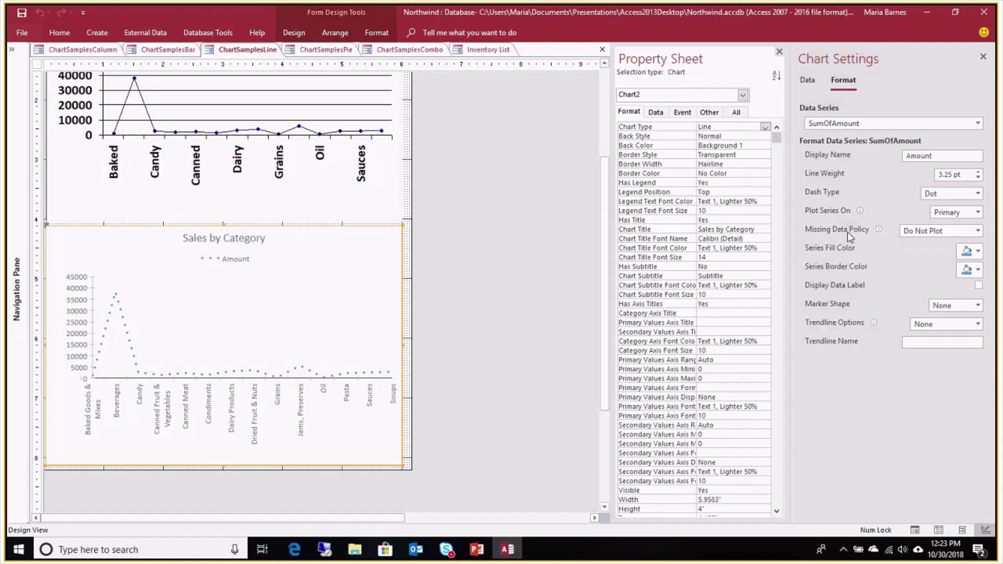
pyautogui.click(977, 231)
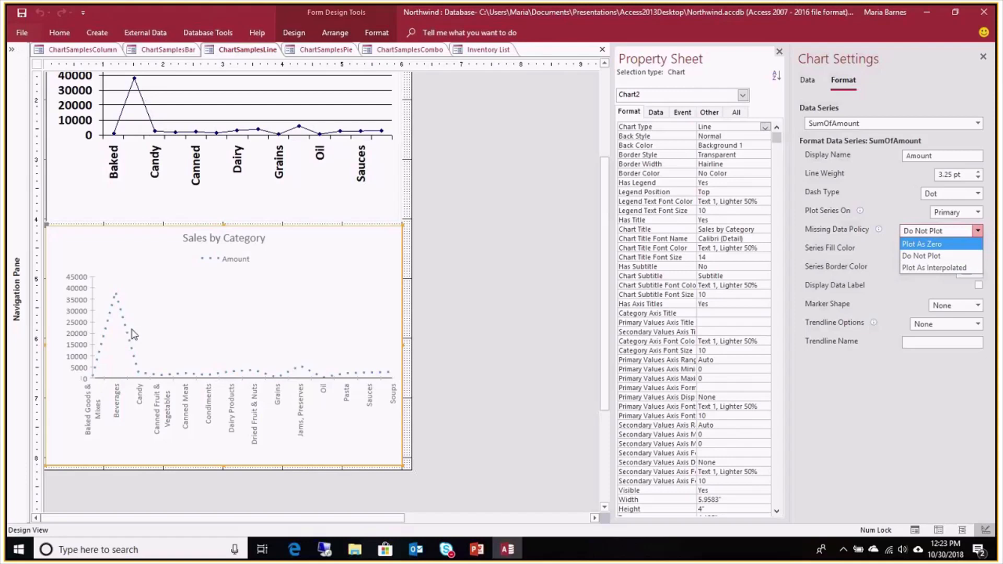
pyautogui.click(866, 234)
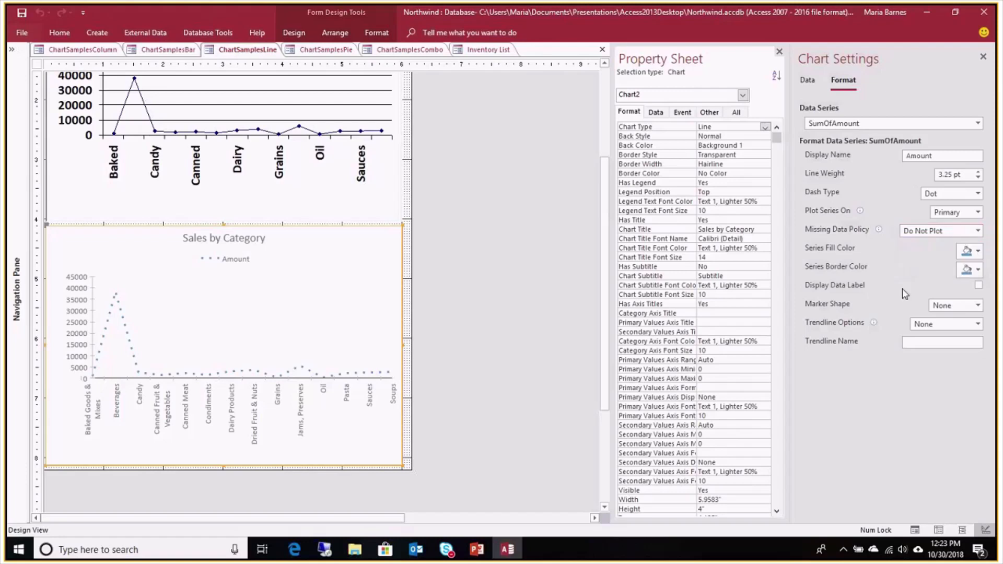
# Try Square markers on the SumOfAmount series with the dash type back at Solid, and reset the marker shape to None
pyautogui.click(978, 306)
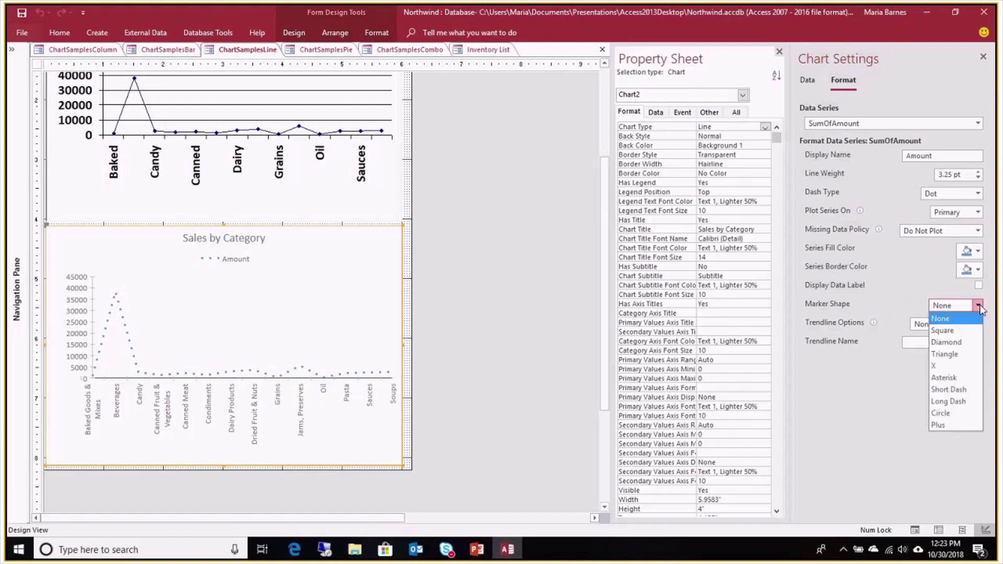
pyautogui.click(946, 334)
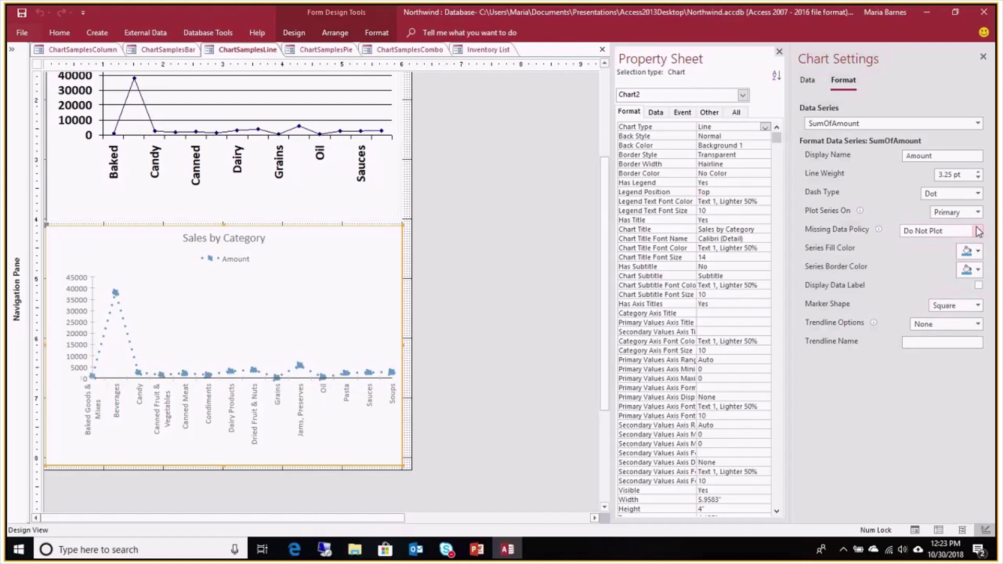
pyautogui.click(977, 195)
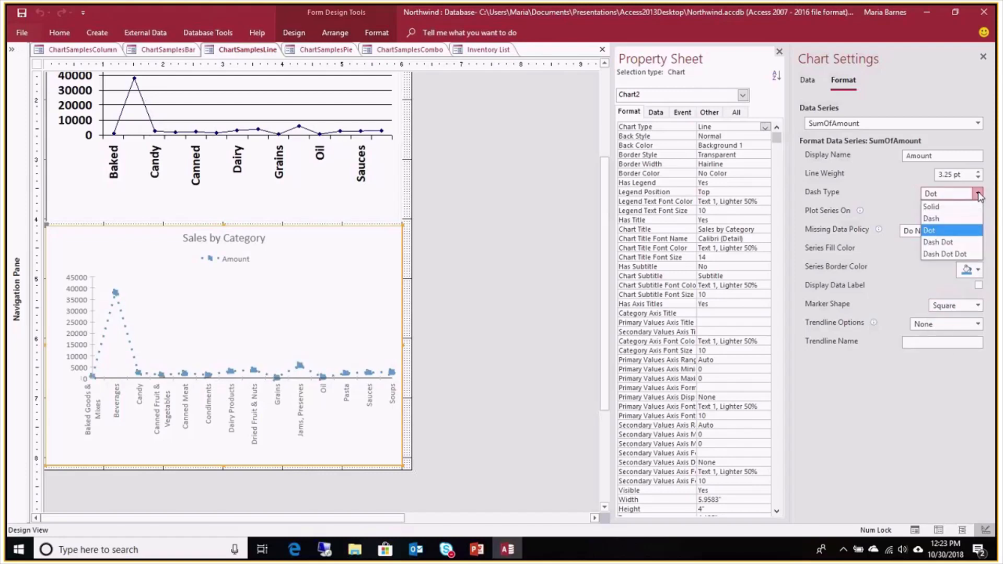
pyautogui.click(956, 209)
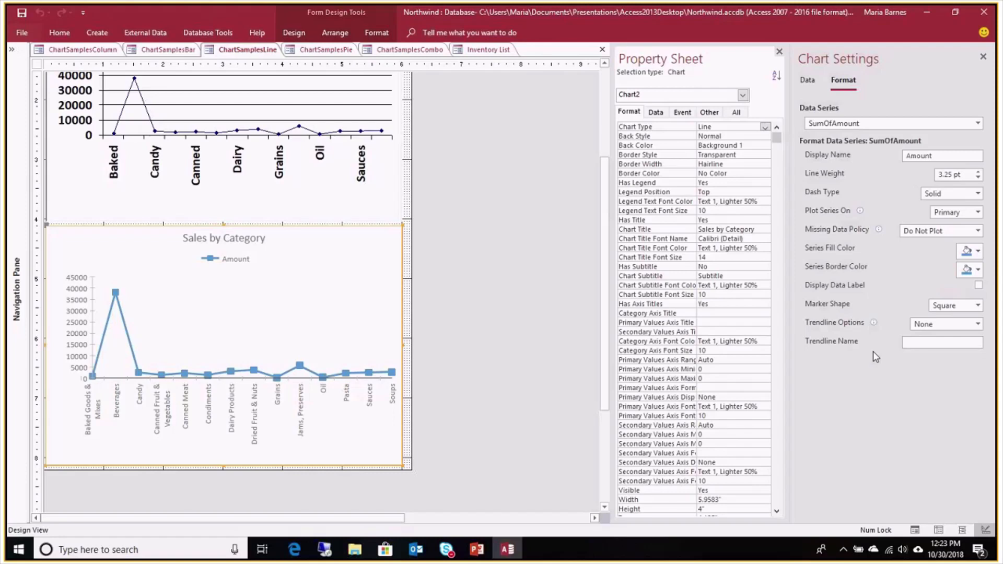
pyautogui.click(977, 308)
pyautogui.click(948, 318)
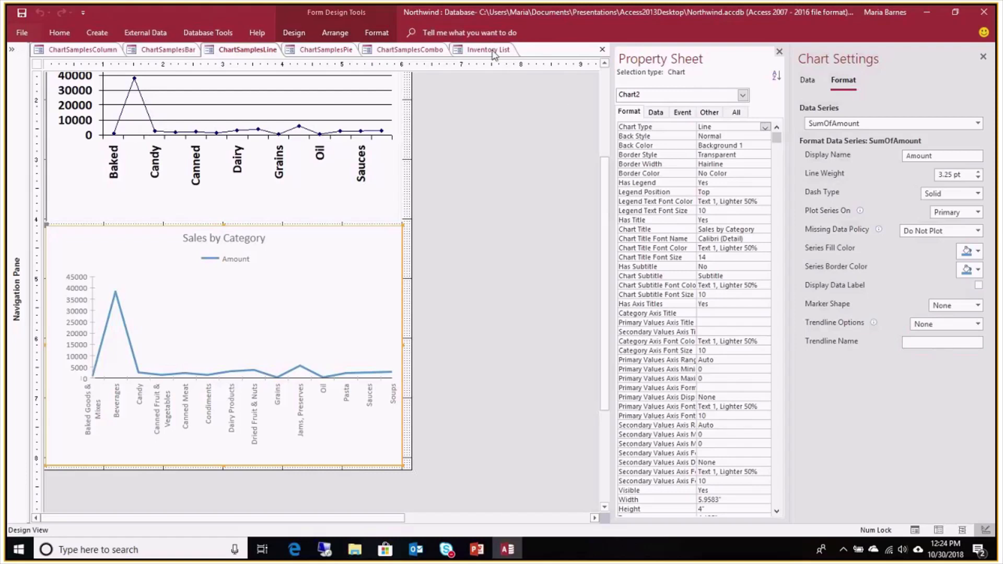
# Open the ChartSamplesPie form in Design View and select its modern Sales by Category pie chart
pyautogui.click(328, 50)
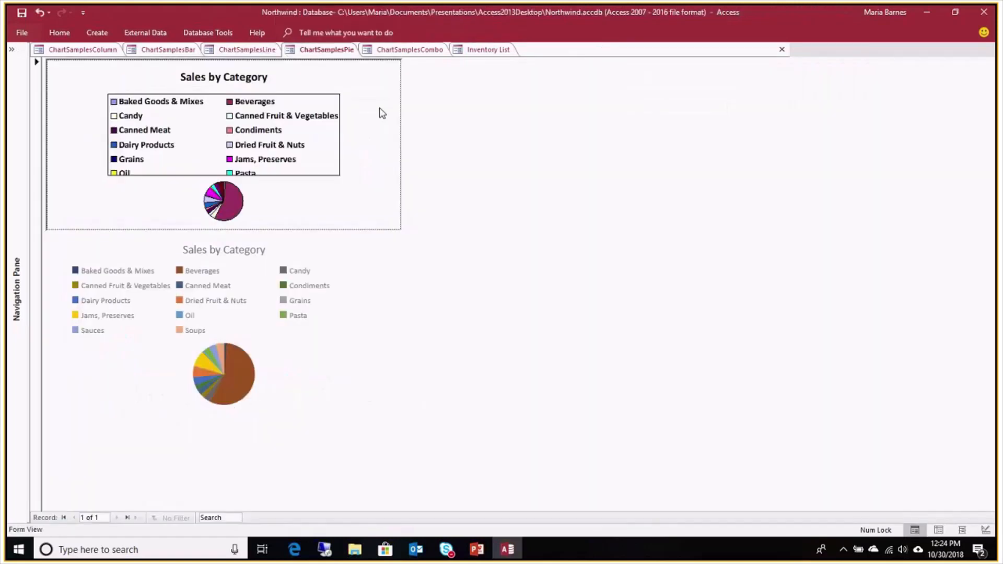
pyautogui.rightClick(330, 50)
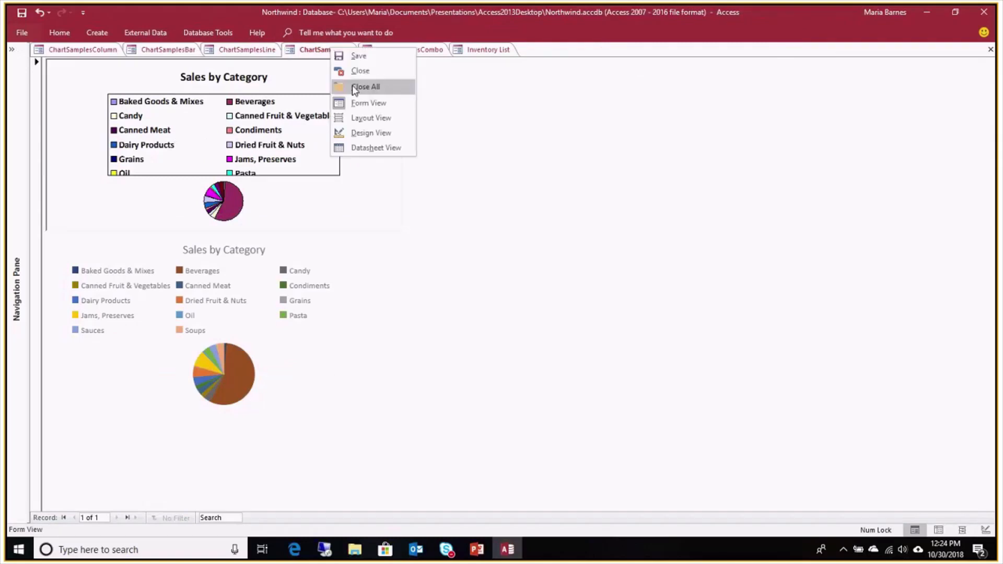
pyautogui.click(364, 135)
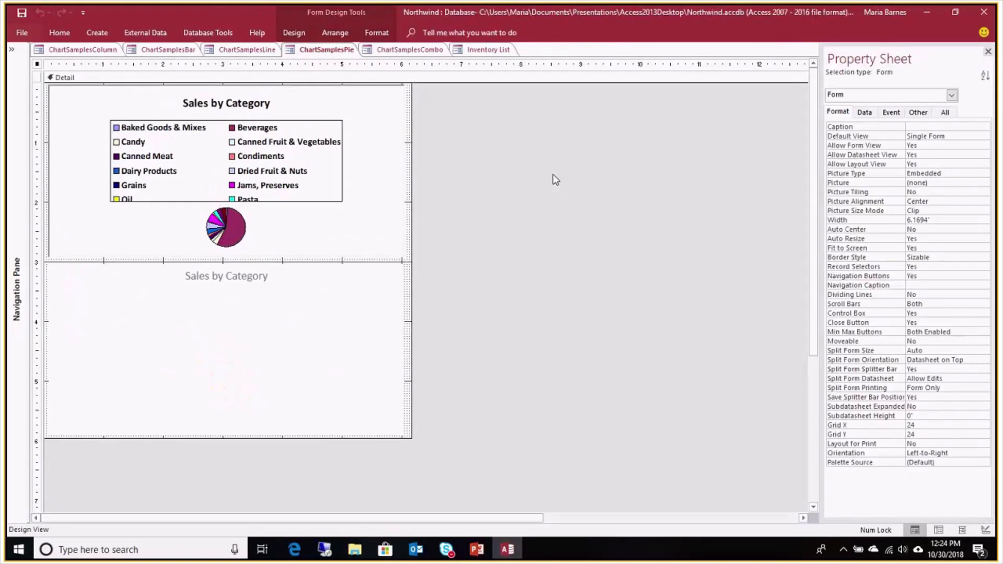
pyautogui.click(403, 306)
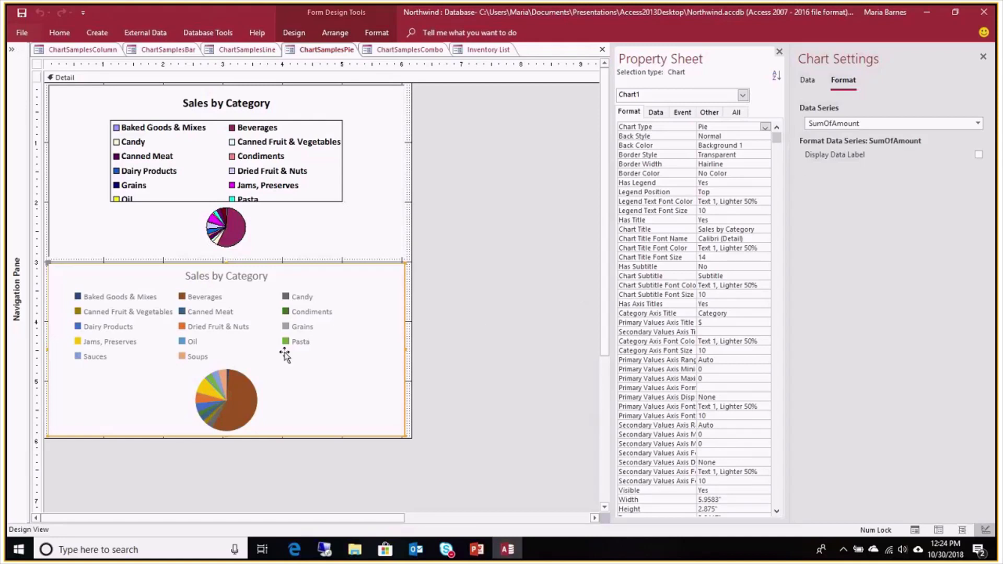
# Review the pie chart's data settings and data series list, and switch the SumOfAmount data label on and off again
pyautogui.click(810, 88)
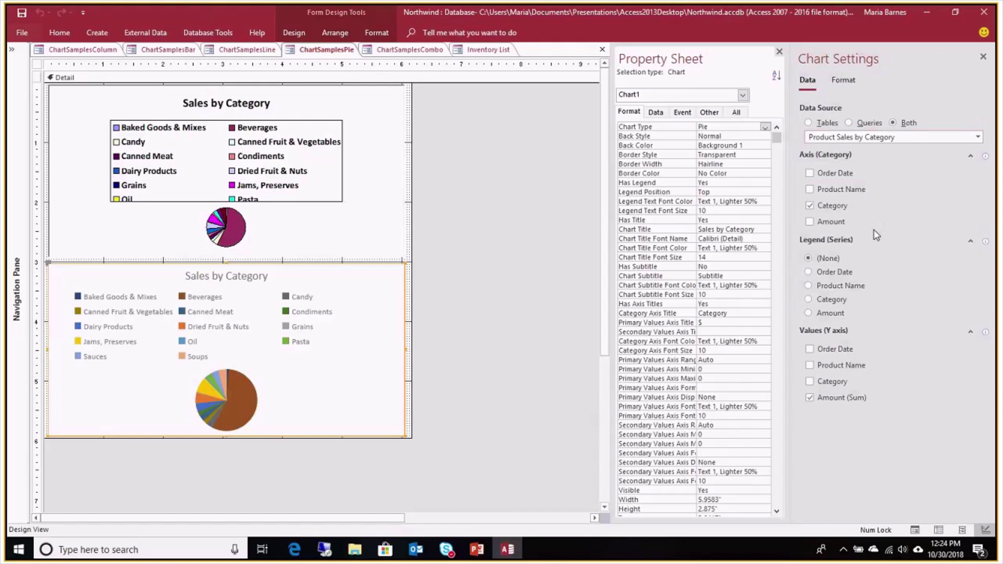
pyautogui.click(843, 81)
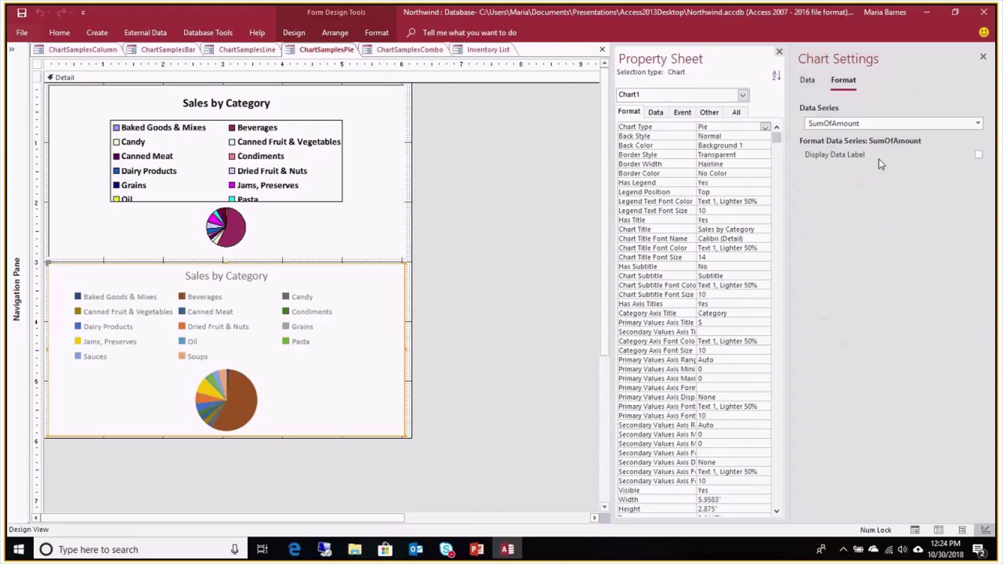
pyautogui.click(979, 155)
pyautogui.click(979, 155)
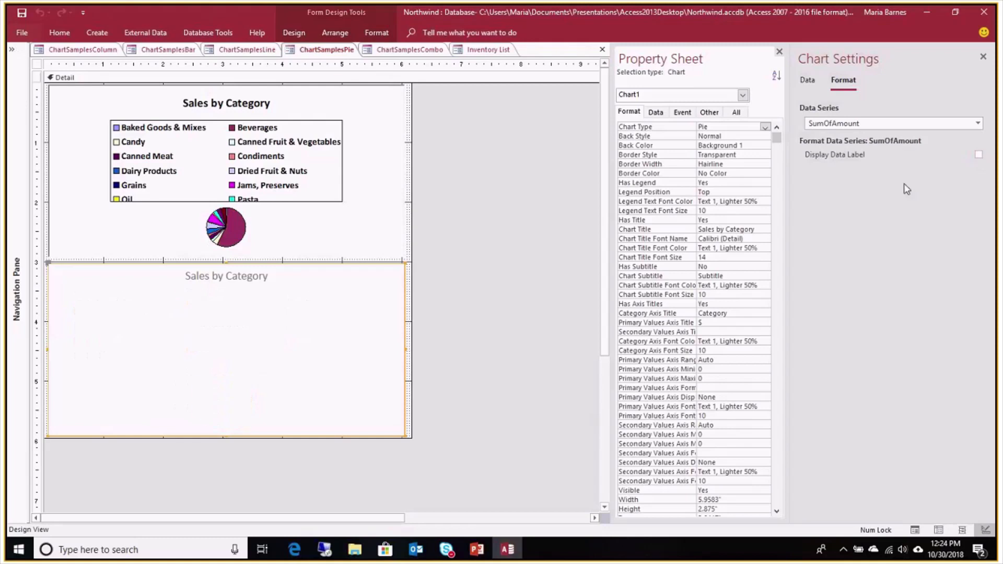
pyautogui.click(978, 124)
pyautogui.click(979, 124)
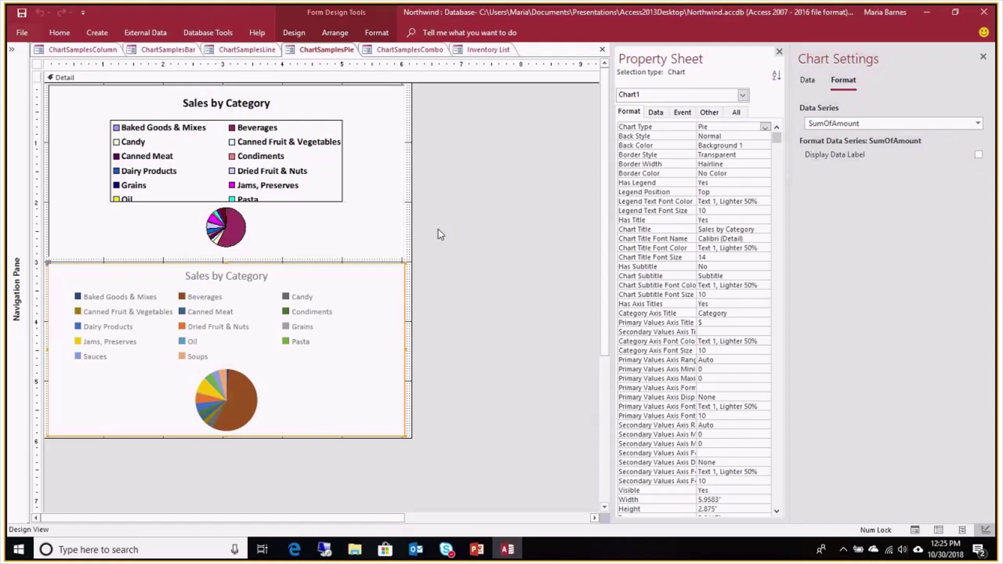
# Open the ChartSamplesCombo form in Design View and select its combo chart
pyautogui.click(392, 50)
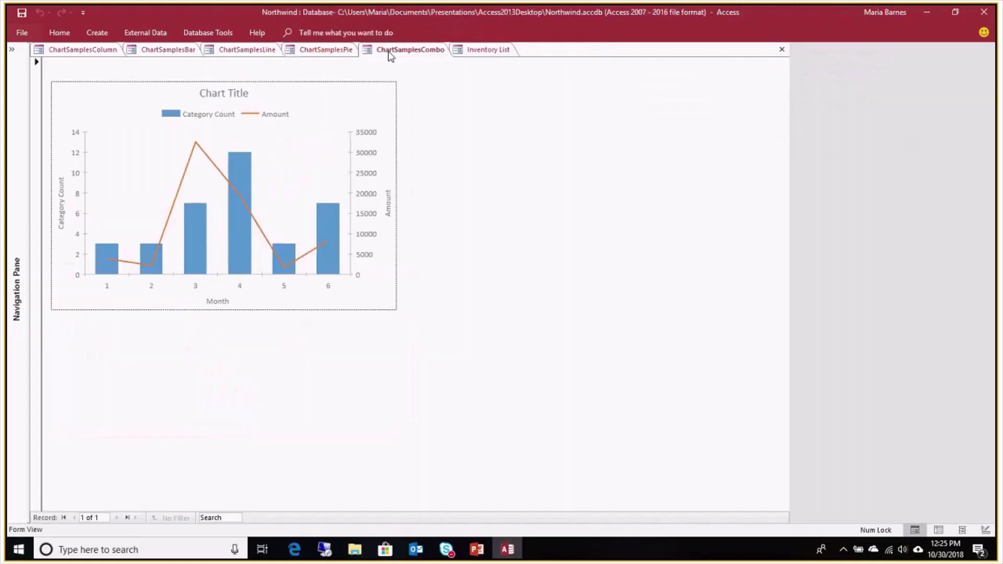
pyautogui.rightClick(389, 53)
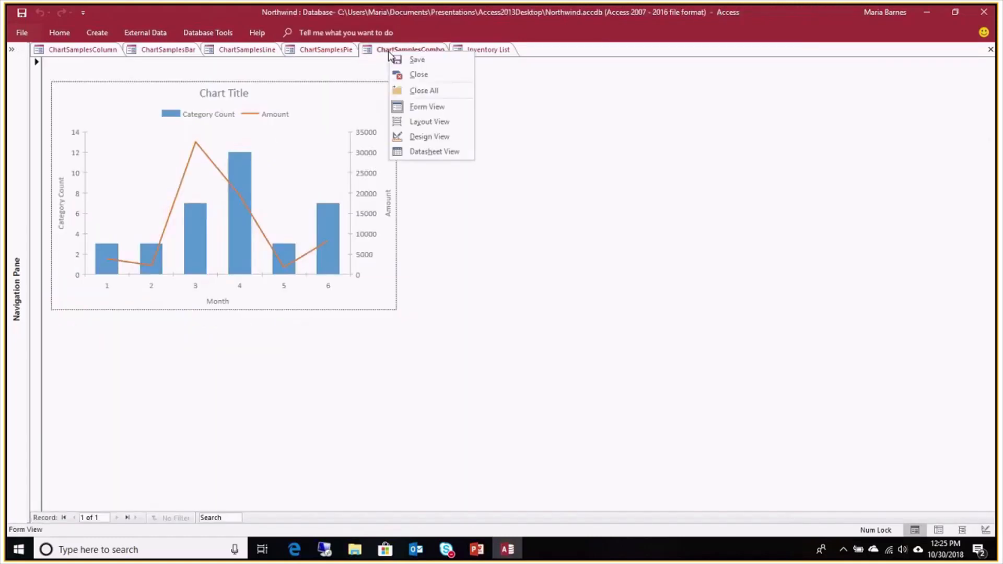
pyautogui.click(418, 136)
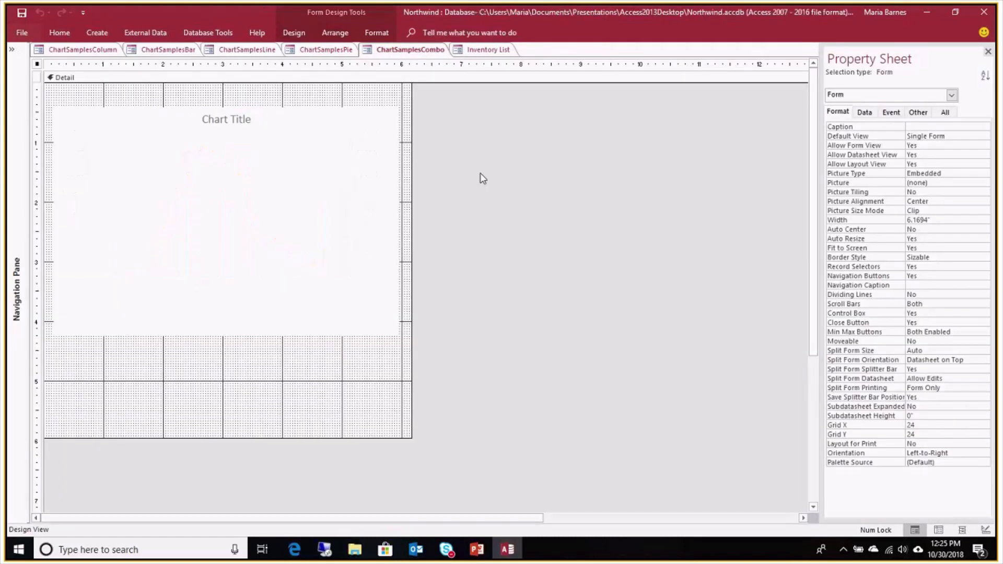
pyautogui.click(270, 192)
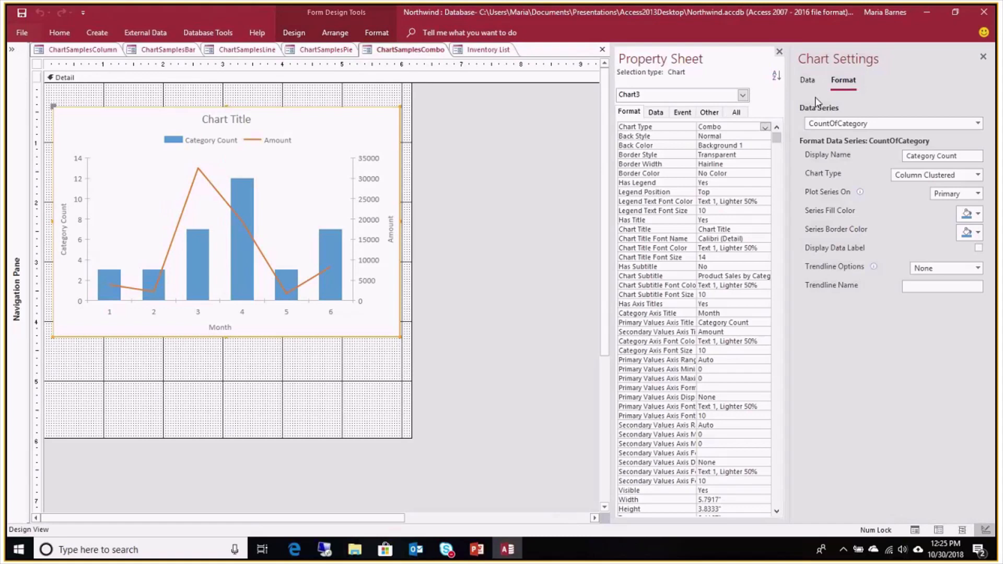
# Examine the combo chart's data settings, including the aggregation choices for the Amount and Category values
pyautogui.click(808, 80)
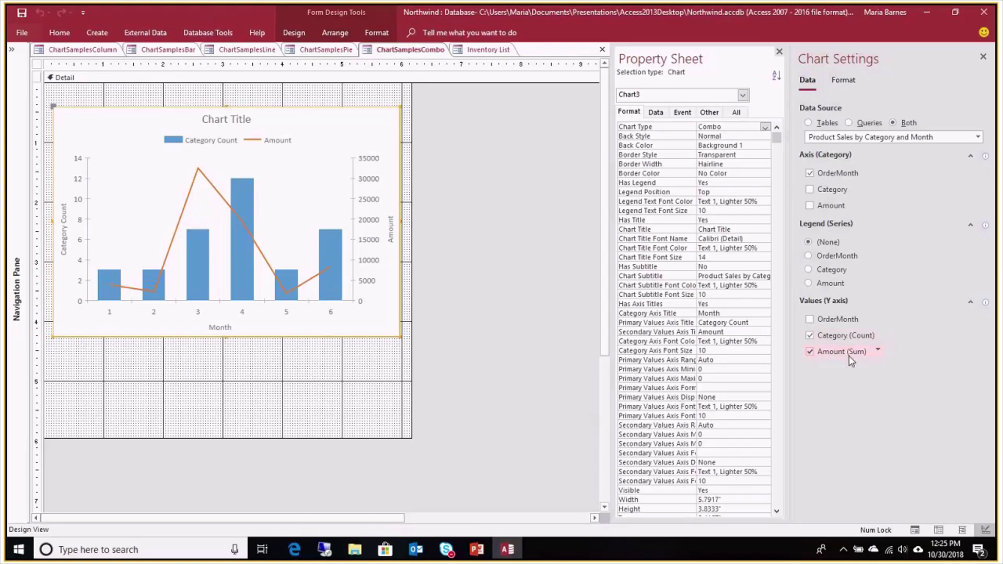
pyautogui.click(879, 353)
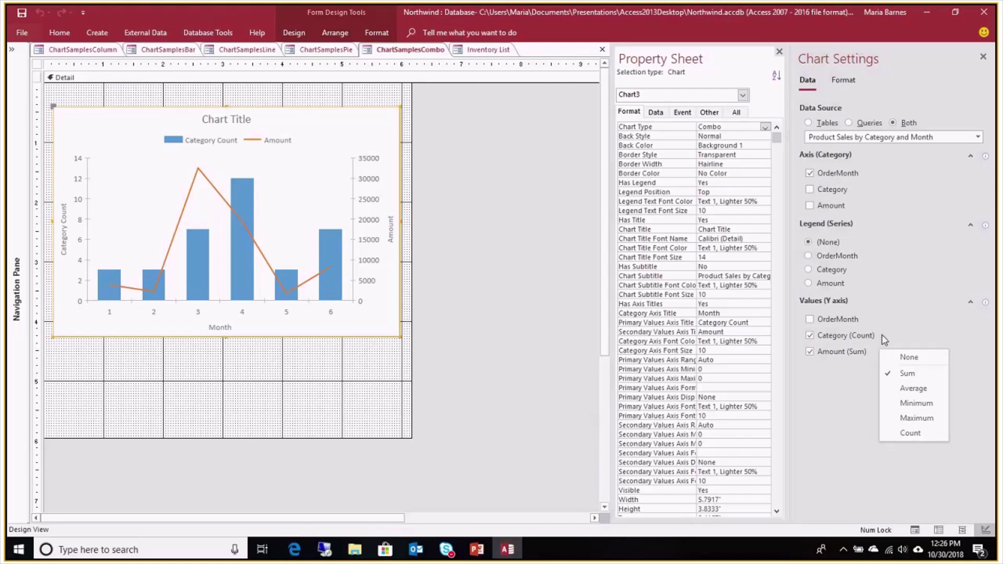
pyautogui.click(882, 336)
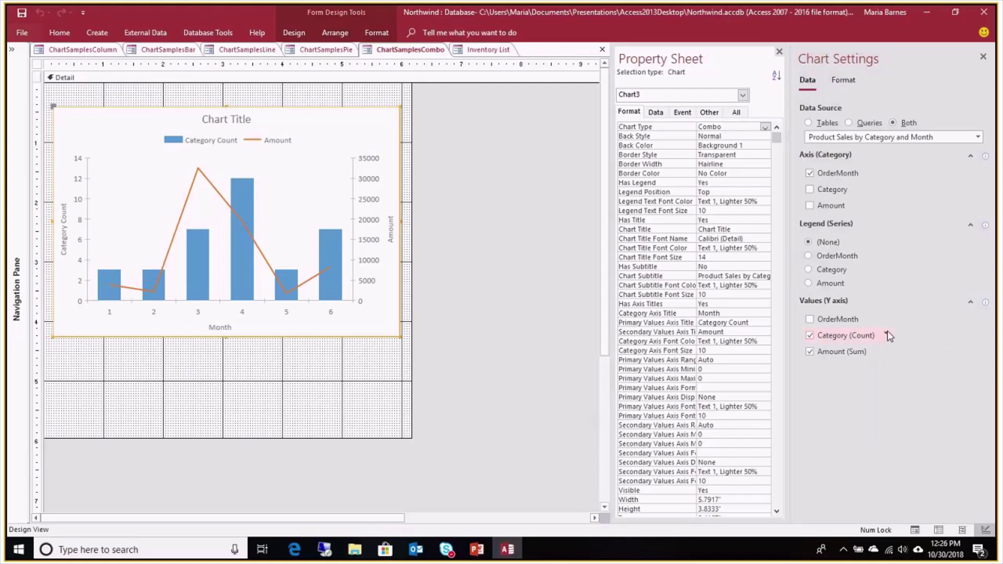
pyautogui.click(888, 336)
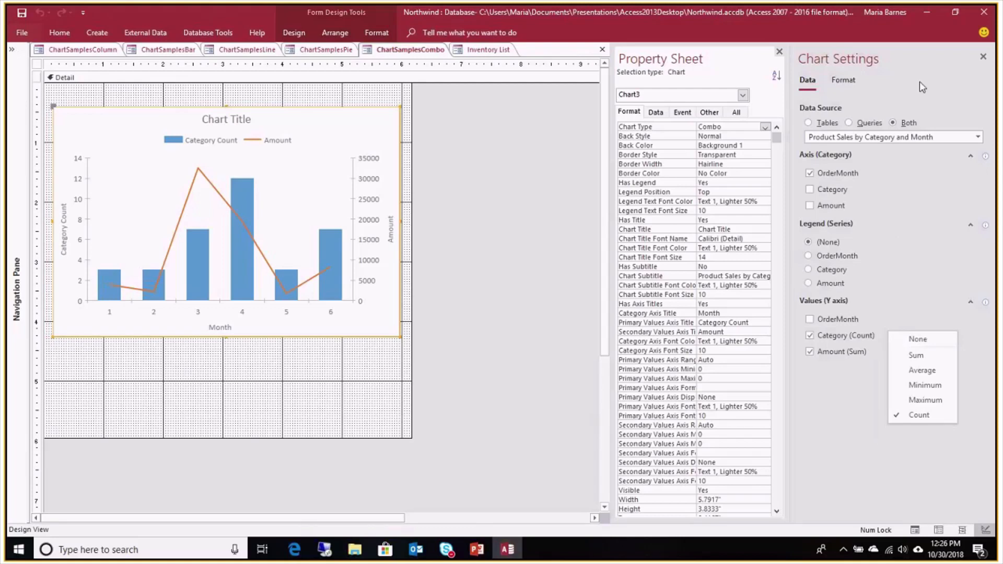
# View which data series of the combo chart can be formatted, keeping CountOfCategory selected
pyautogui.click(850, 83)
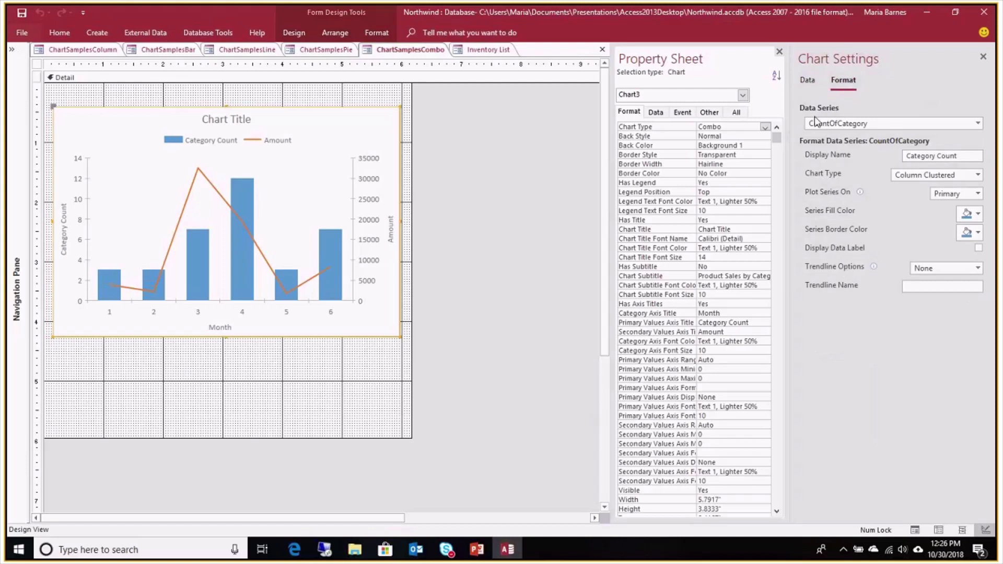
pyautogui.click(978, 124)
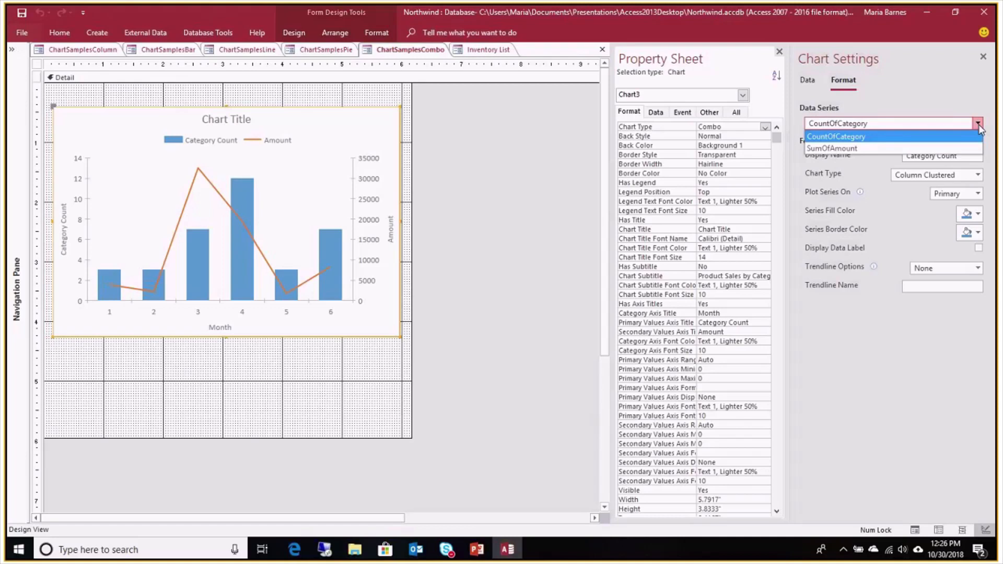
pyautogui.click(977, 125)
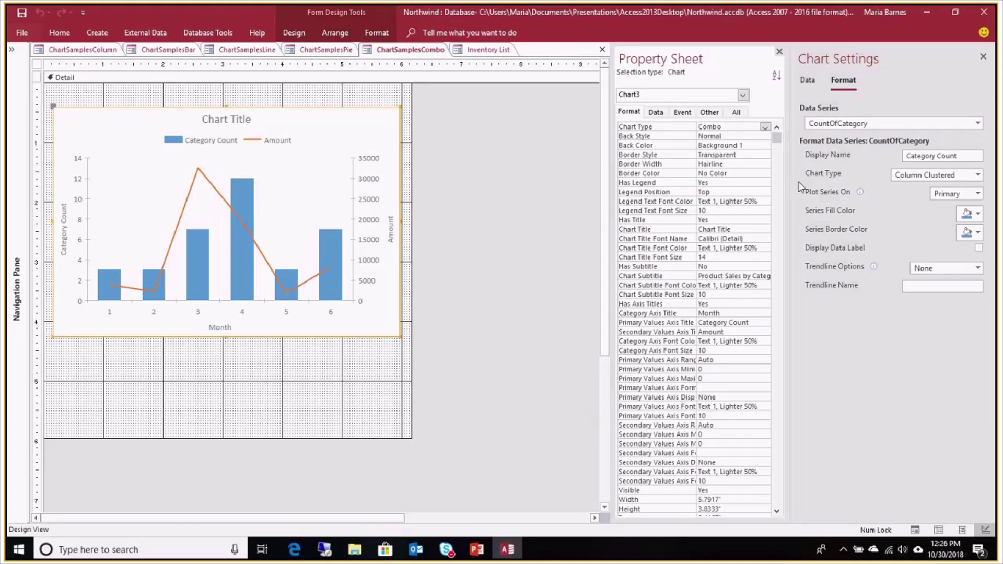
# Try Bar Clustered as the chart type of the CountOfCategory series, and restore it to Column Clustered
pyautogui.click(977, 175)
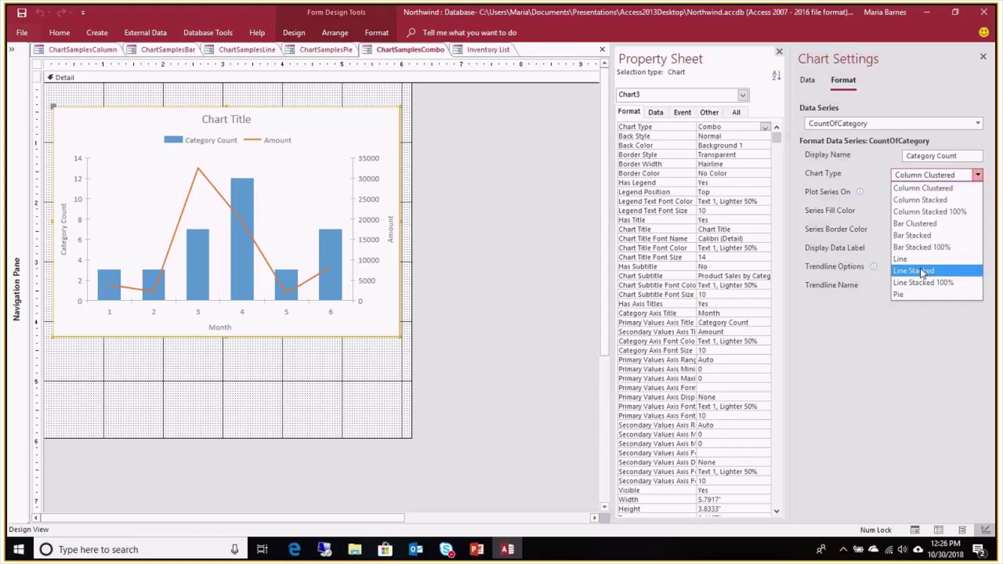
pyautogui.click(921, 225)
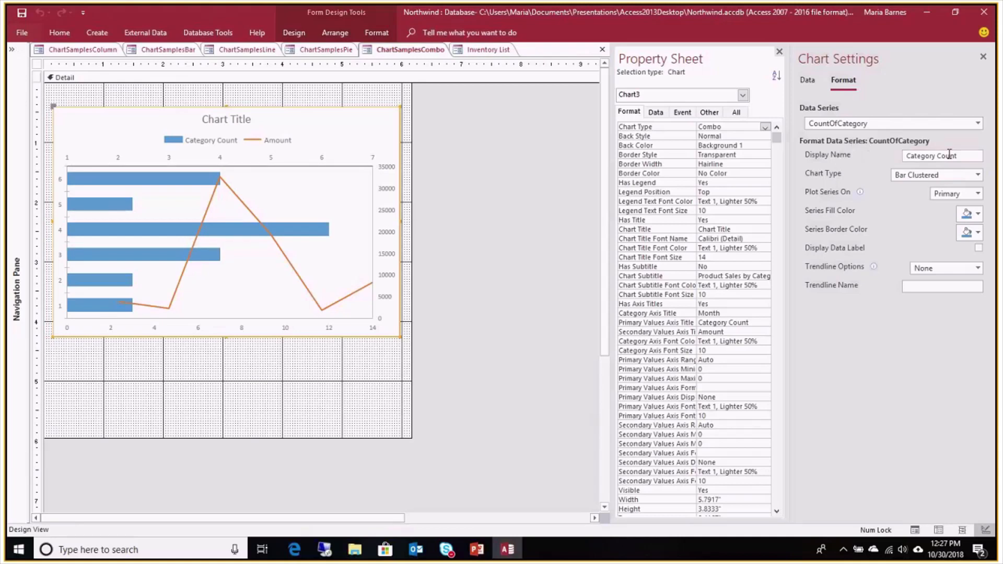
pyautogui.click(978, 176)
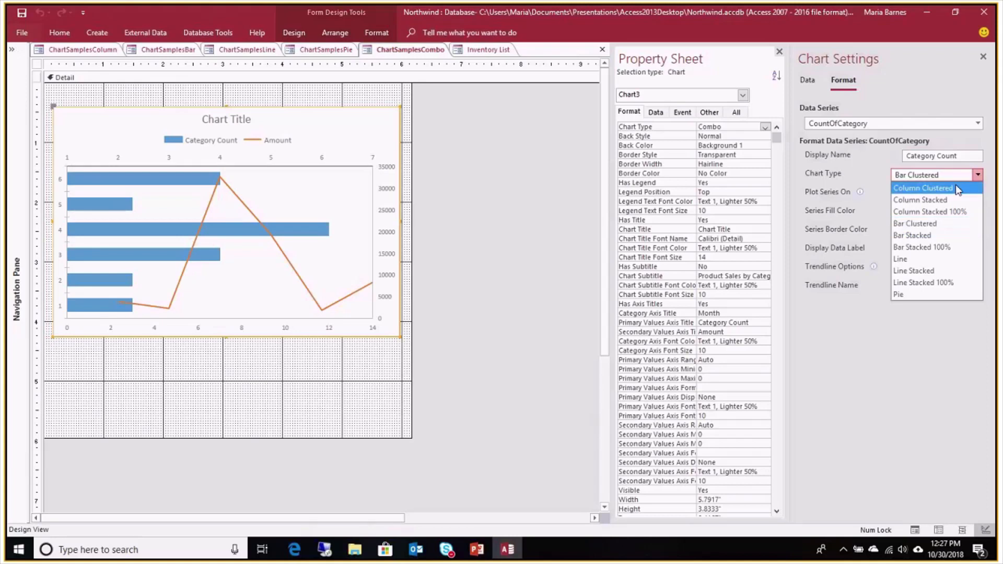
pyautogui.click(923, 188)
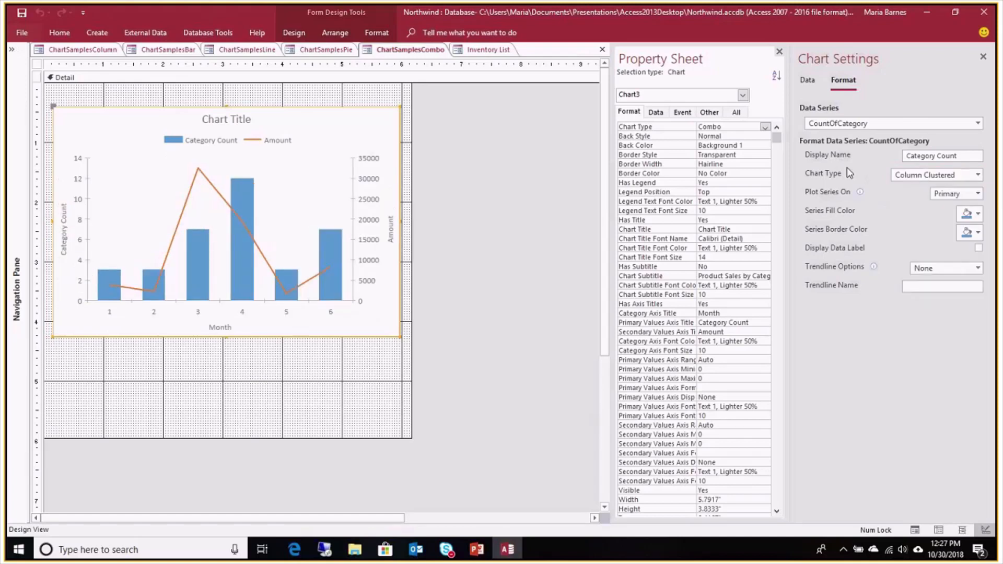
# Try Column Clustered as the chart type of the SumOfAmount series, check the chart's data settings, and restore the series to Line
pyautogui.click(977, 124)
pyautogui.click(936, 144)
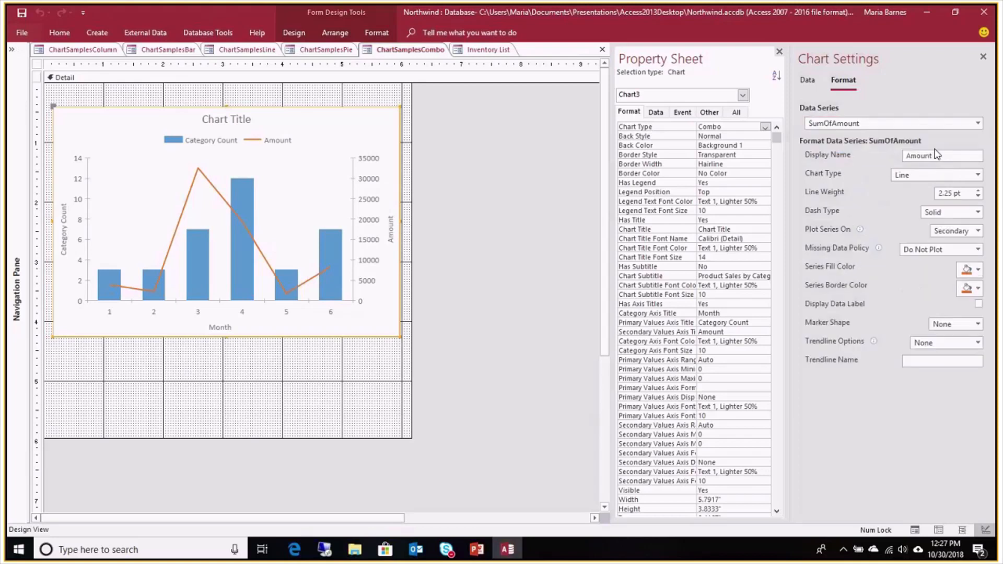
pyautogui.click(977, 175)
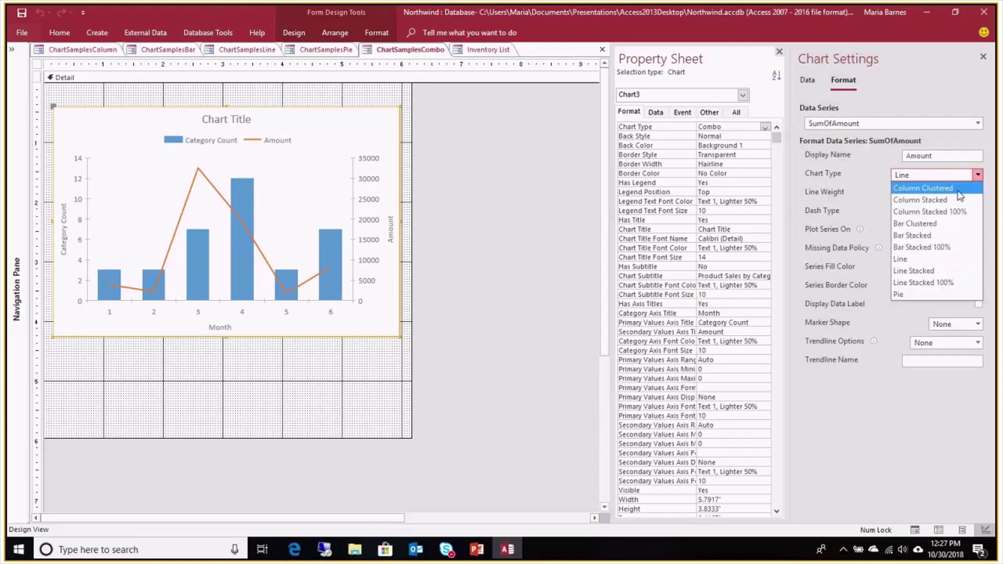
pyautogui.click(922, 188)
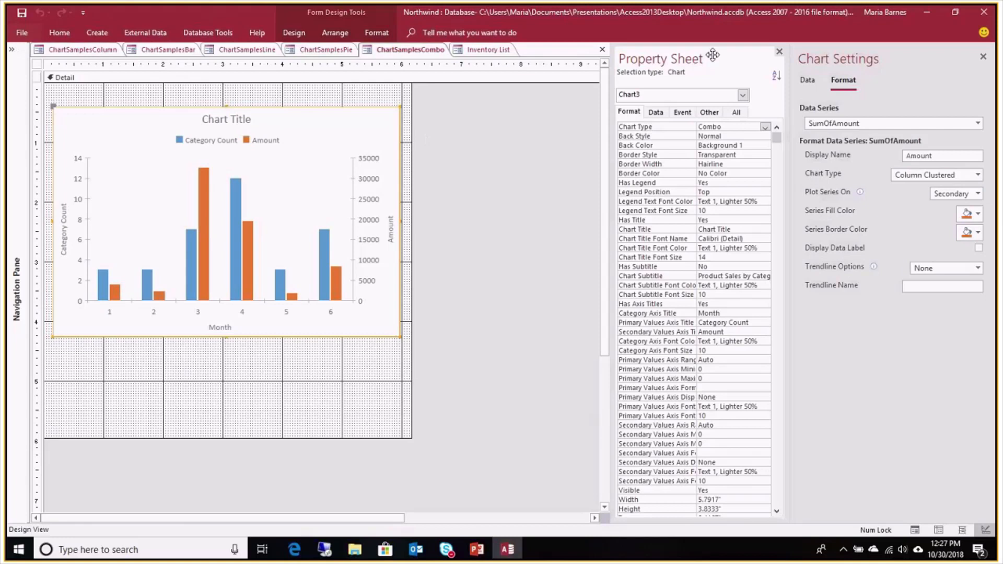
pyautogui.click(808, 80)
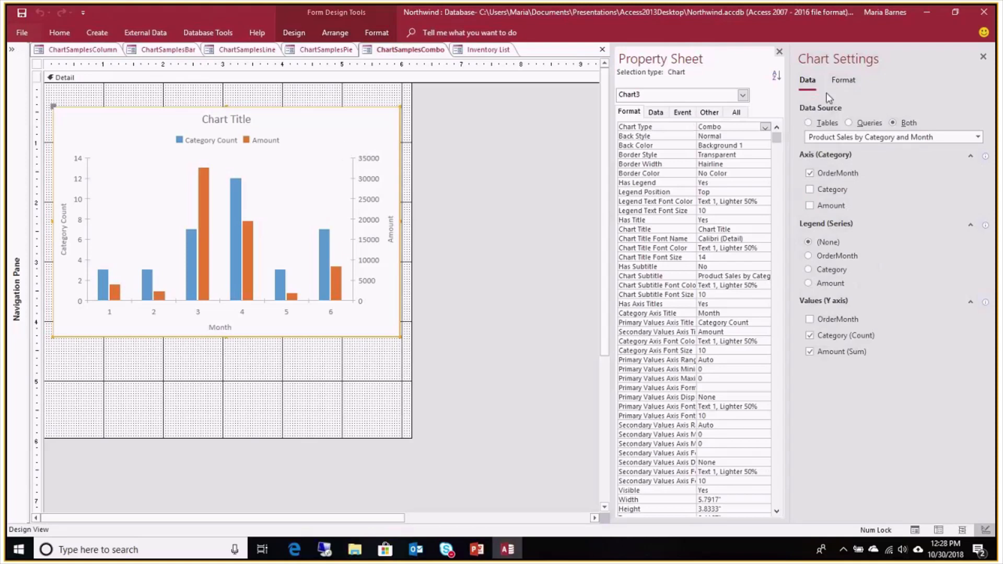
pyautogui.click(843, 80)
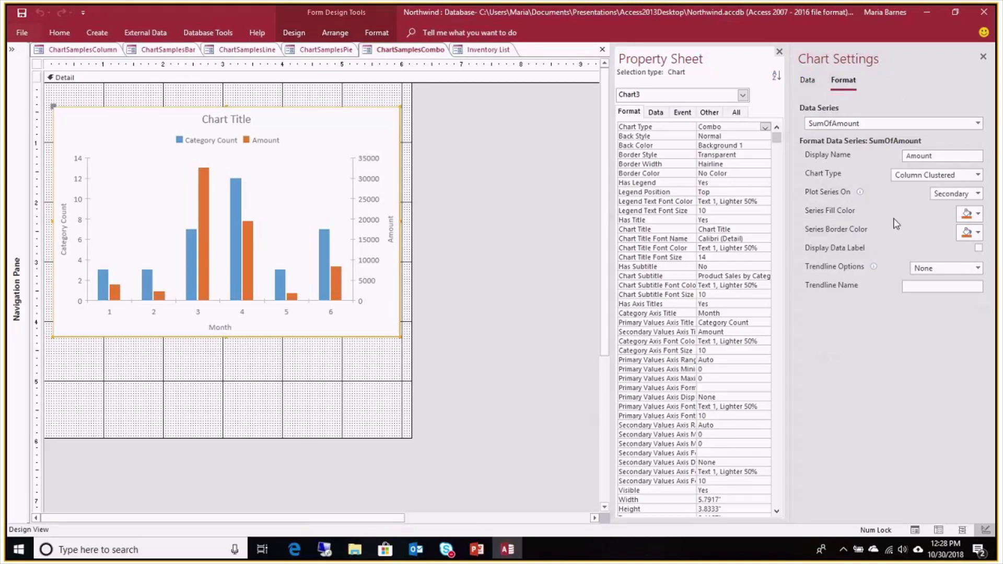
pyautogui.click(978, 175)
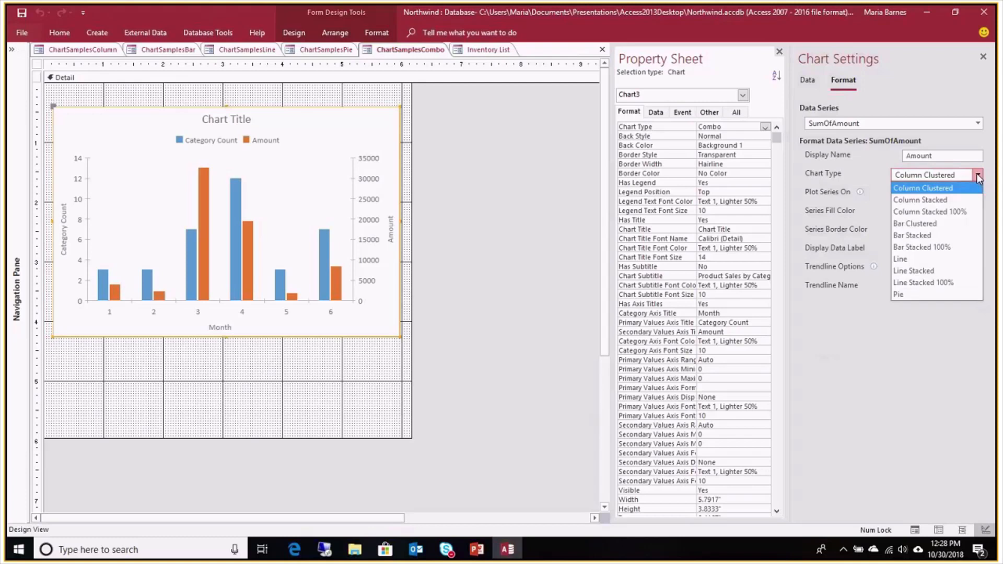
pyautogui.click(913, 263)
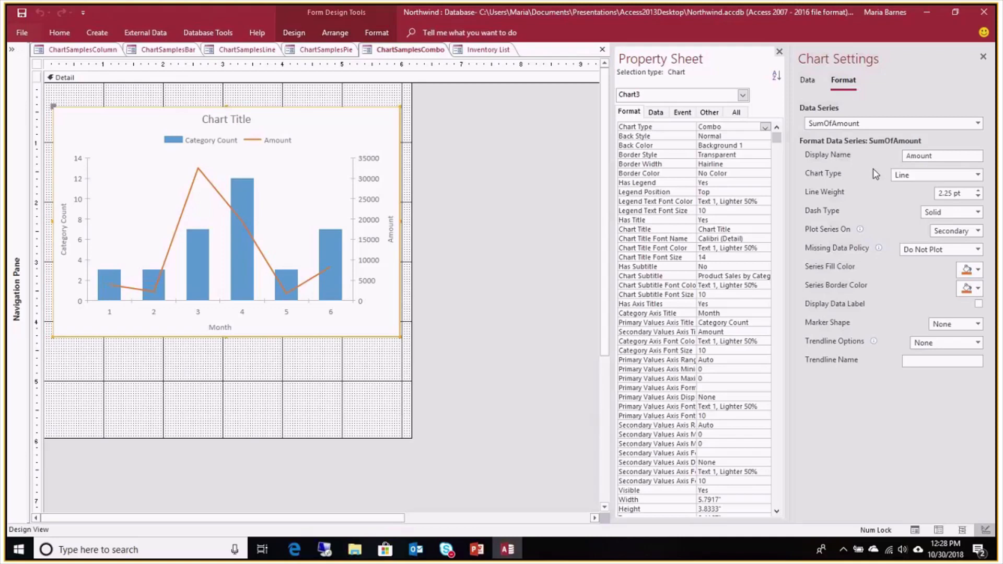
# Shorten the display name of the CountOfCategory series to Category
pyautogui.click(978, 124)
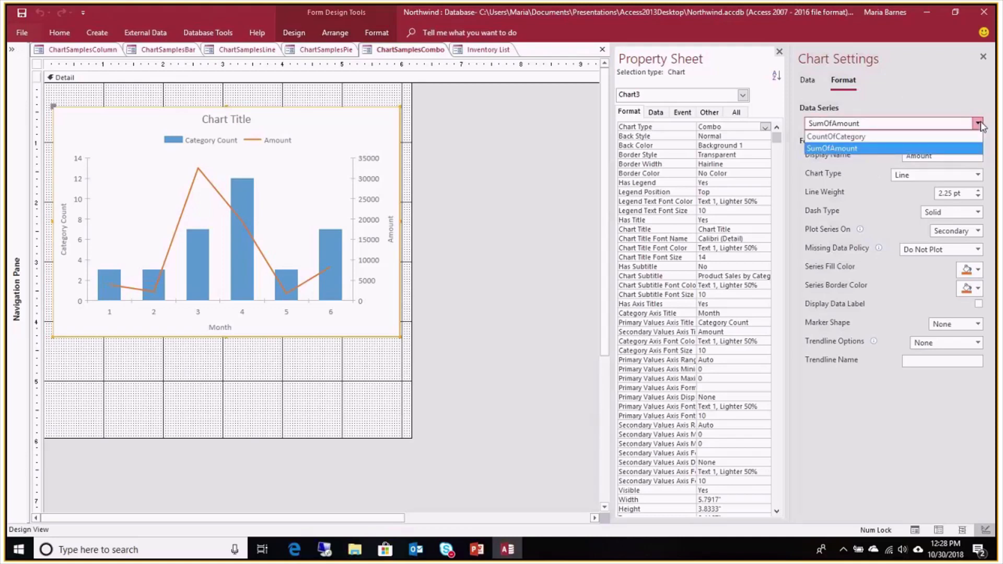
pyautogui.click(976, 137)
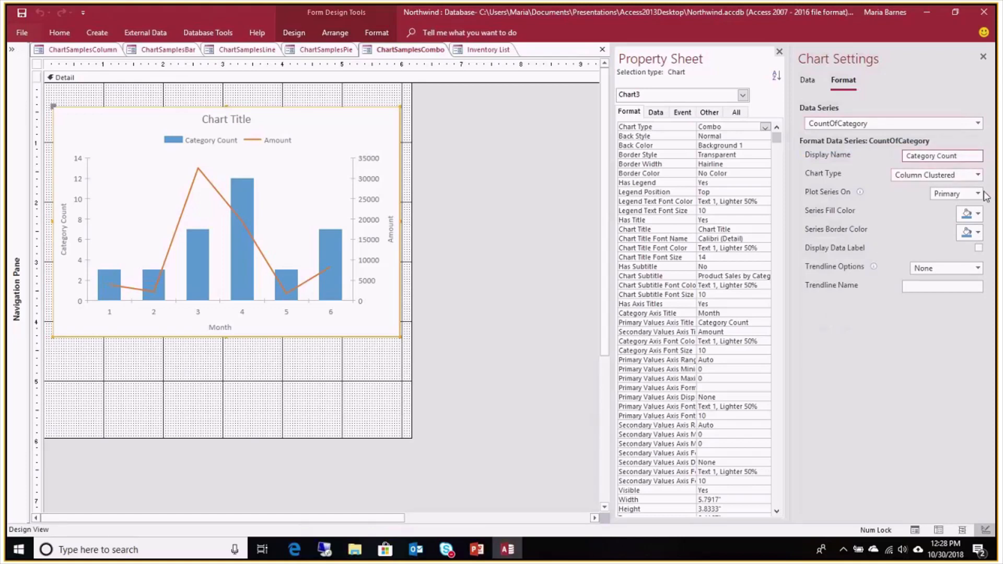
pyautogui.press('BackSpace')
pyautogui.press('BackSpace')
pyautogui.press('BackSpace')
pyautogui.press('BackSpace')
pyautogui.press('BackSpace')
pyautogui.press('BackSpace')
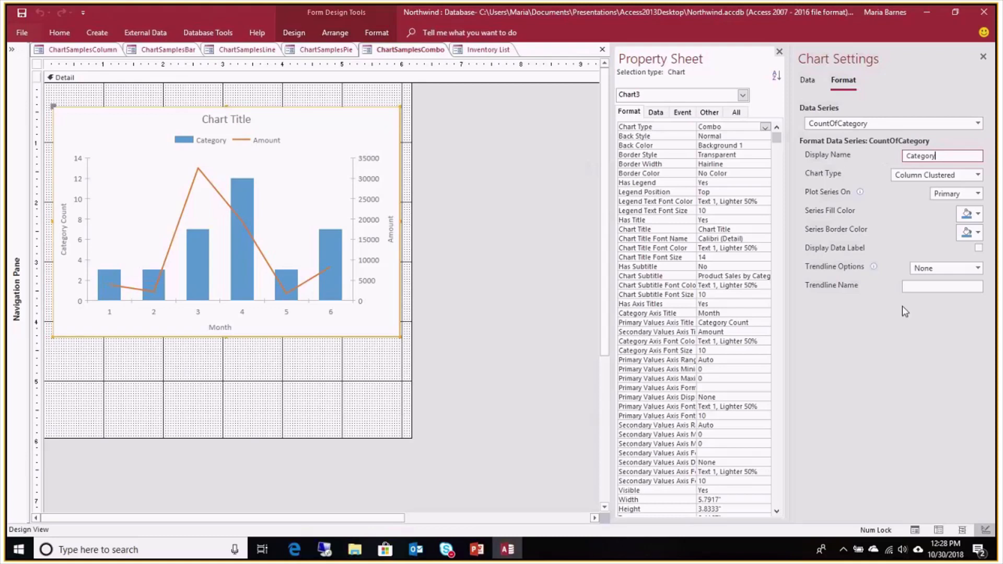
pyautogui.click(918, 287)
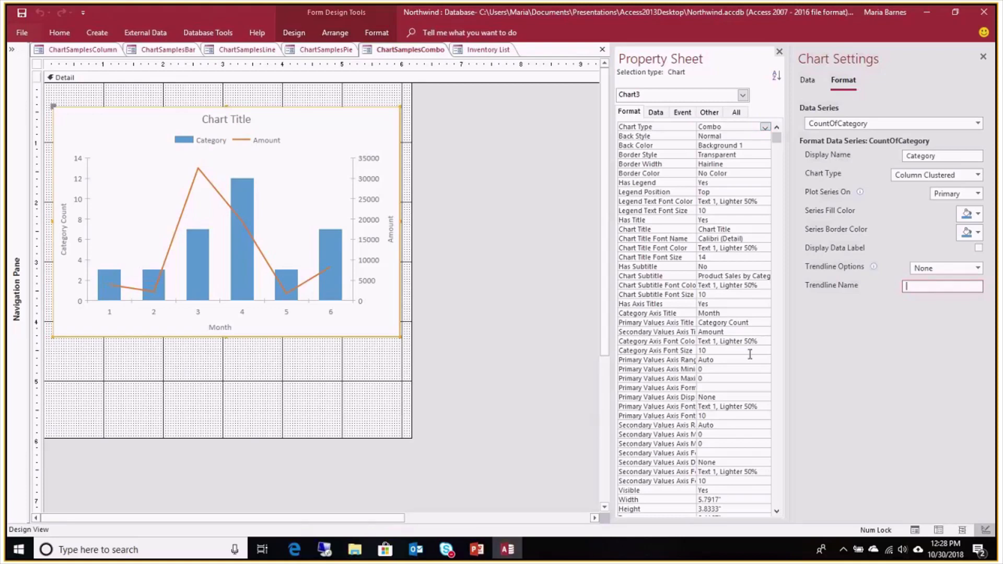
# Review the category, primary and secondary values axis titles alongside the chart's data and series settings
pyautogui.click(726, 313)
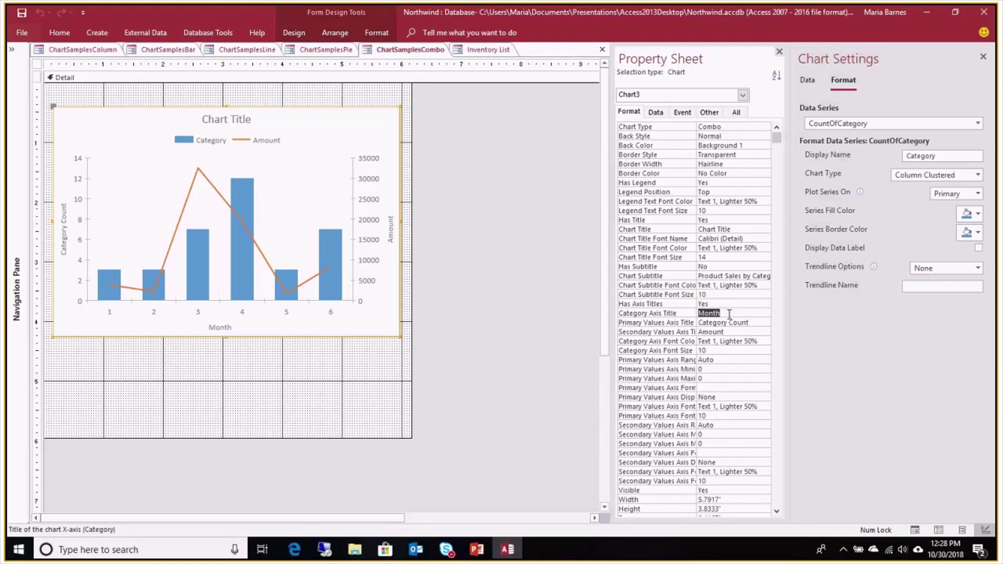
pyautogui.click(729, 314)
pyautogui.click(802, 83)
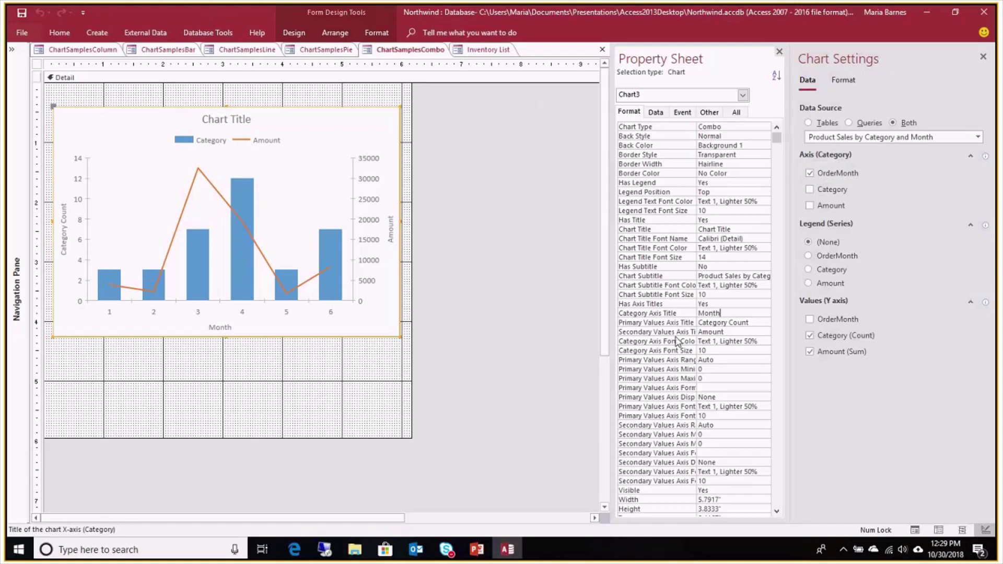
pyautogui.click(754, 322)
pyautogui.click(842, 80)
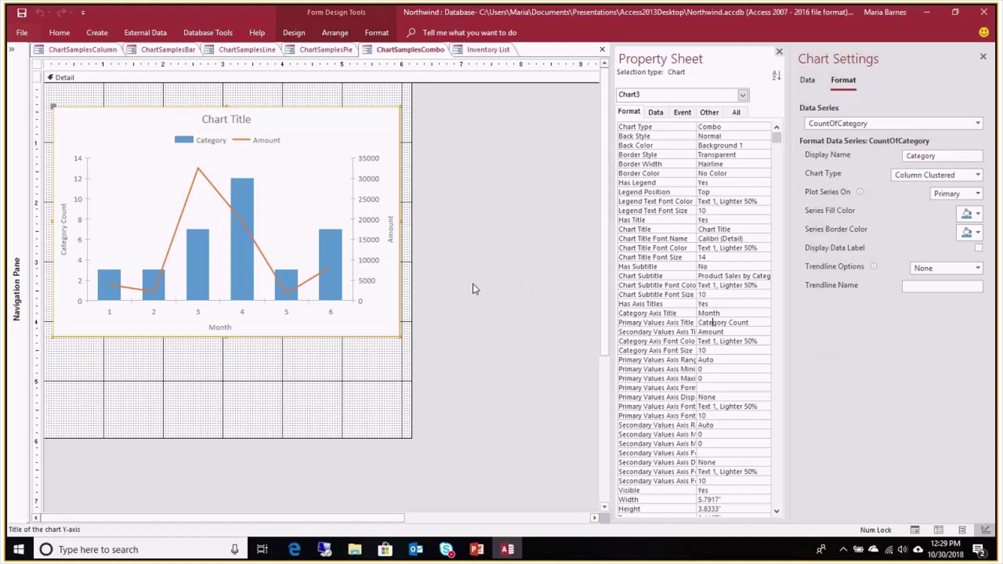
pyautogui.click(737, 332)
# Widen the property name column and examine the chart's format properties from the primary values axis range down to the end of the list
pyautogui.moveTo(696, 369); pyautogui.dragTo(727, 365)
pyautogui.click(756, 359)
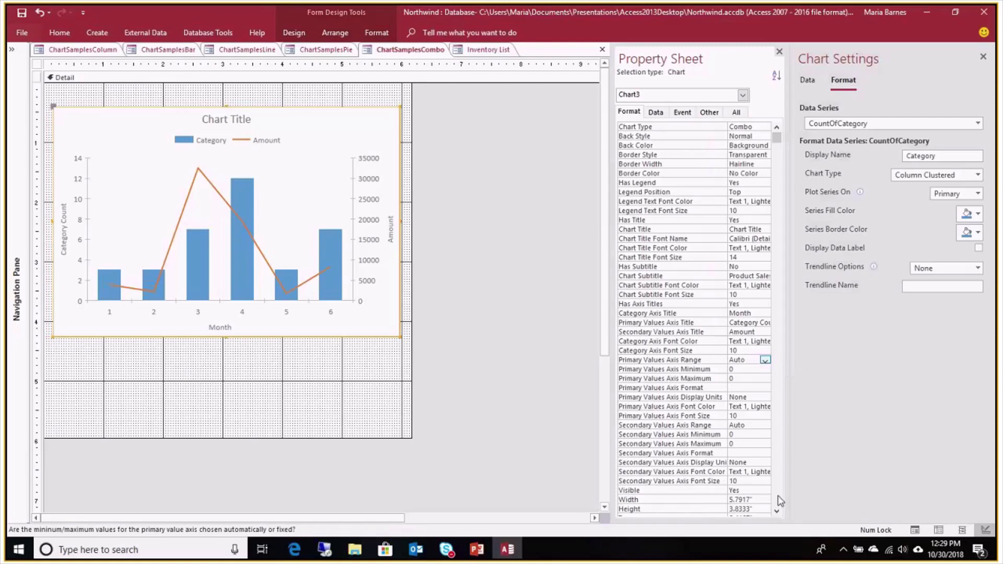
pyautogui.click(776, 511)
pyautogui.click(776, 511)
pyautogui.click(776, 511)
pyautogui.click(777, 511)
pyautogui.click(777, 512)
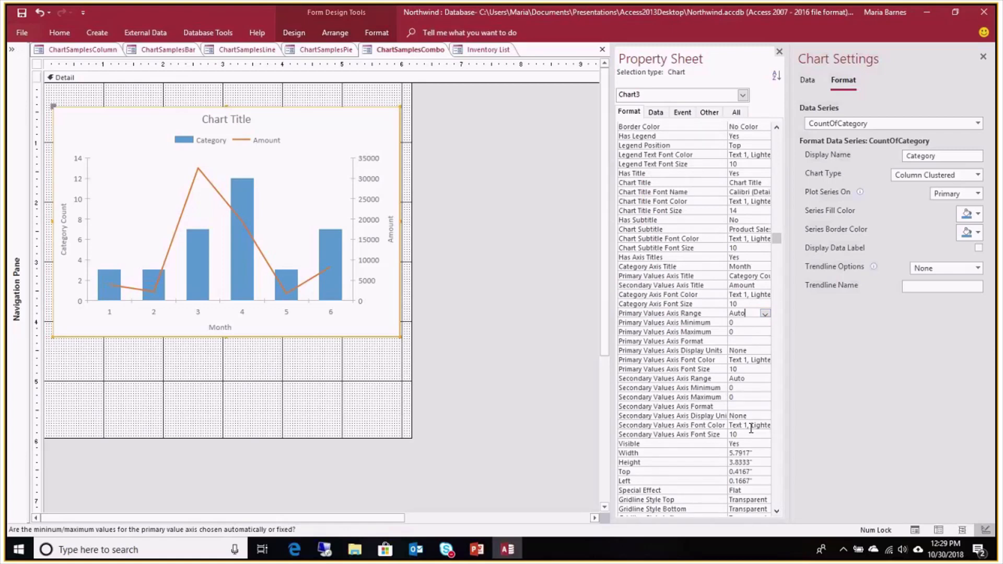
pyautogui.click(777, 511)
pyautogui.click(777, 512)
pyautogui.click(776, 512)
pyautogui.click(776, 511)
pyautogui.click(777, 511)
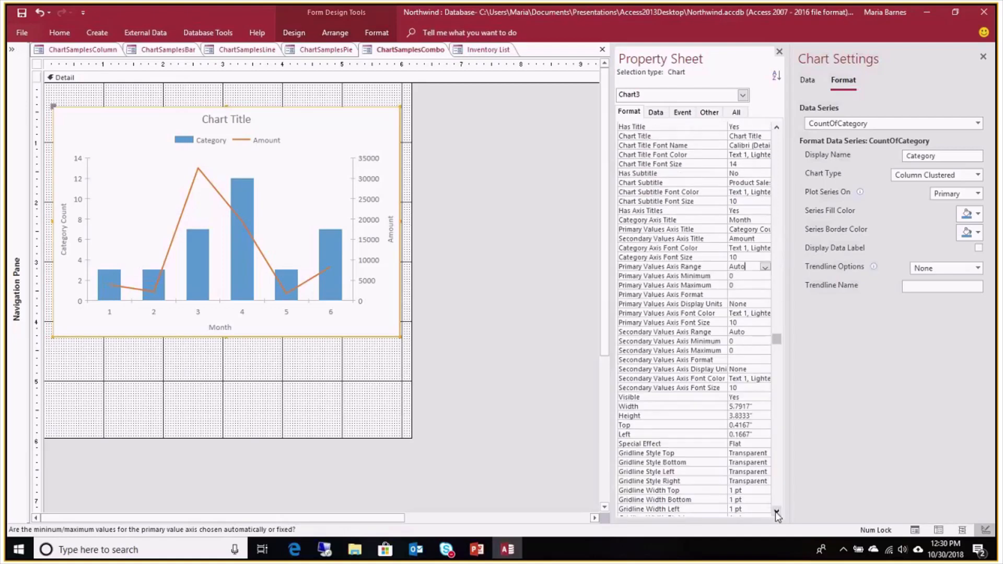
pyautogui.click(776, 511)
pyautogui.click(777, 511)
pyautogui.click(777, 511)
pyautogui.click(777, 511)
pyautogui.click(777, 512)
pyautogui.click(776, 511)
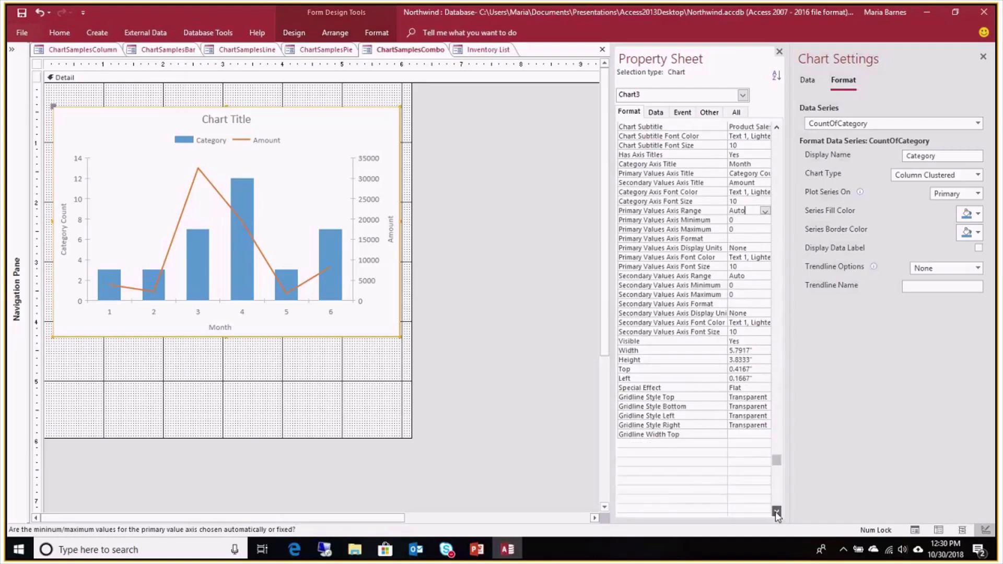
pyautogui.click(777, 512)
pyautogui.click(777, 513)
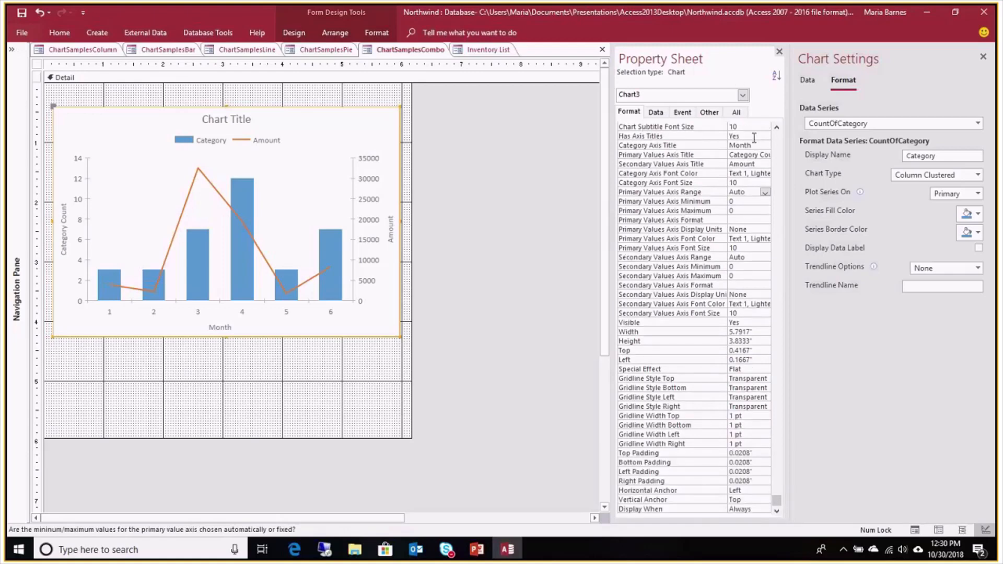
# Try the chart's legend position at Right and Bottom, and set it to Left
pyautogui.click(776, 127)
pyautogui.click(777, 127)
pyautogui.click(777, 127)
pyautogui.click(777, 127)
pyautogui.click(777, 126)
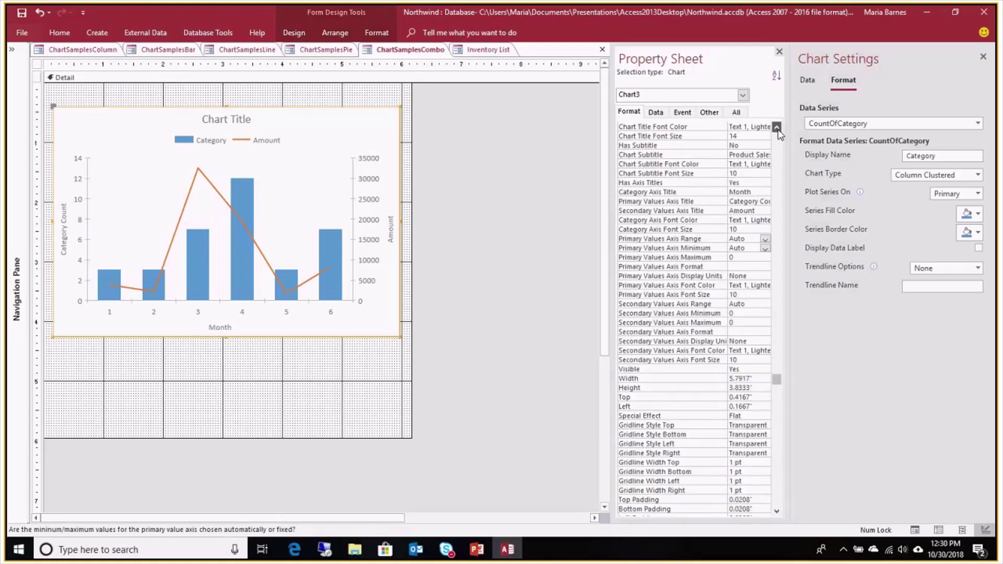
pyautogui.click(777, 127)
pyautogui.click(777, 127)
pyautogui.click(776, 127)
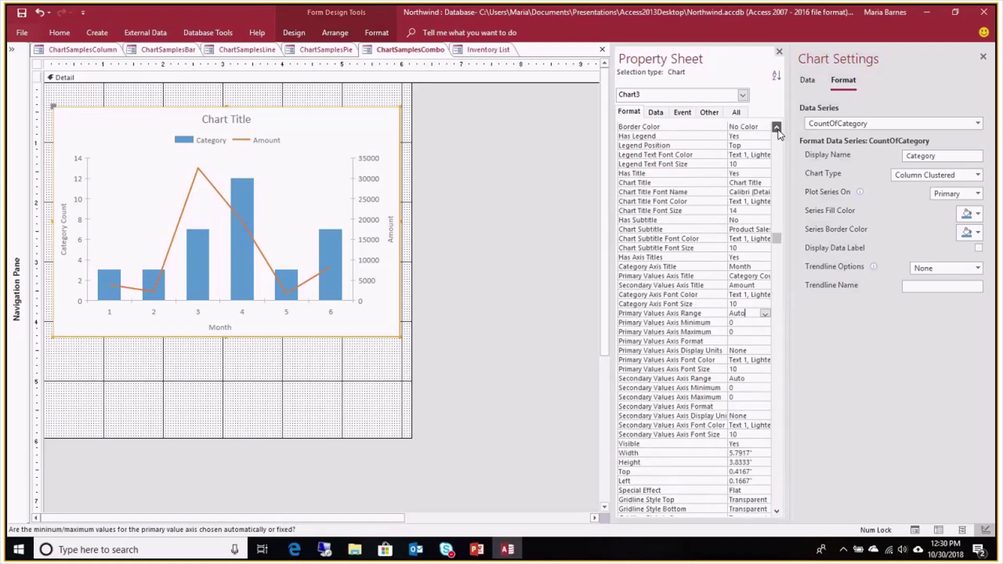
pyautogui.click(776, 127)
pyautogui.click(777, 127)
pyautogui.click(751, 194)
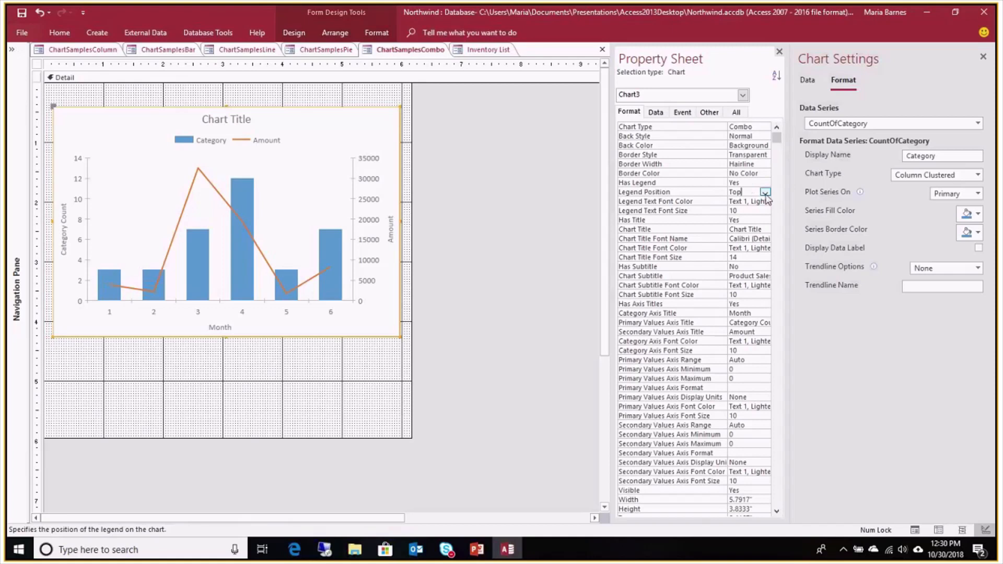
pyautogui.click(765, 193)
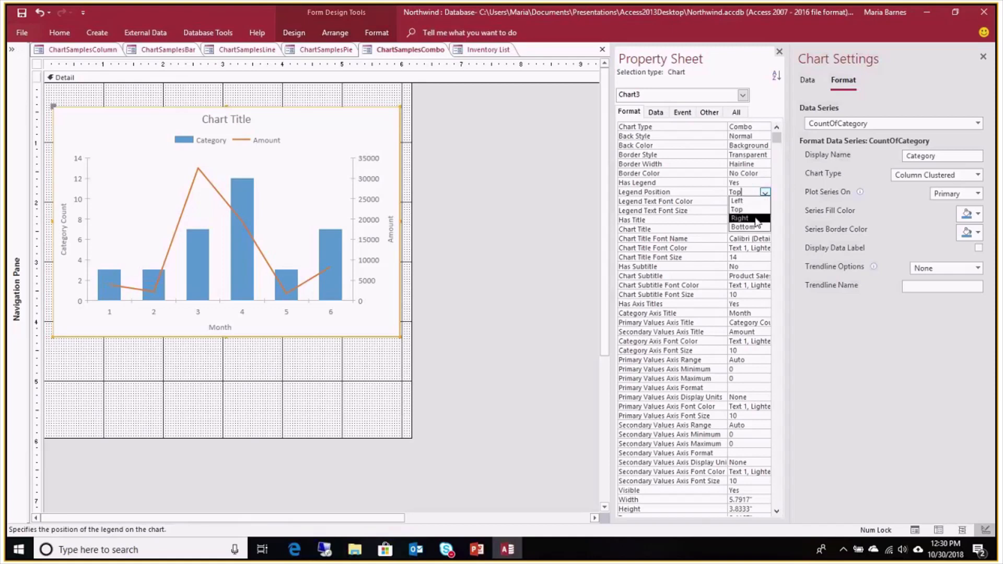
pyautogui.click(755, 218)
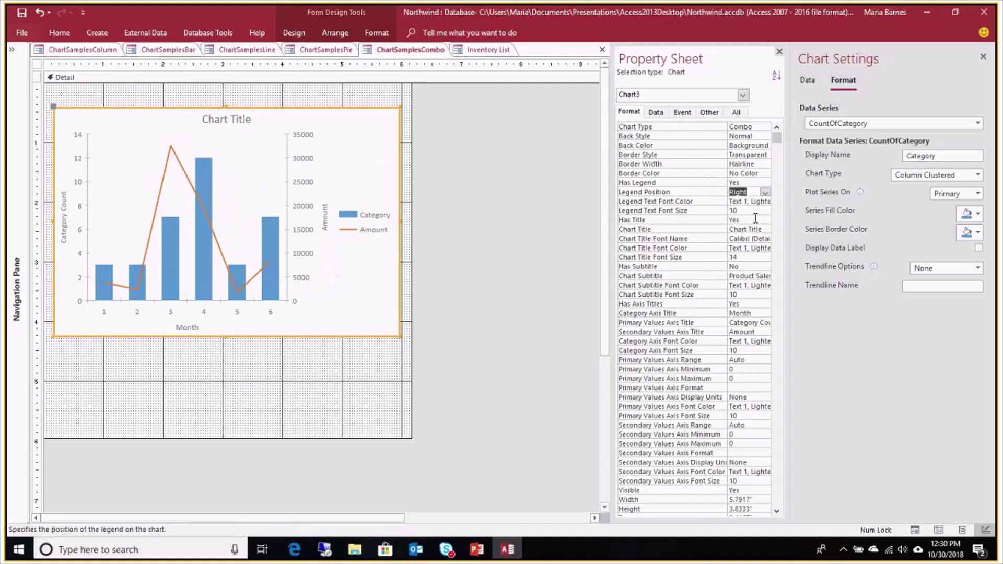
pyautogui.click(765, 192)
pyautogui.click(757, 229)
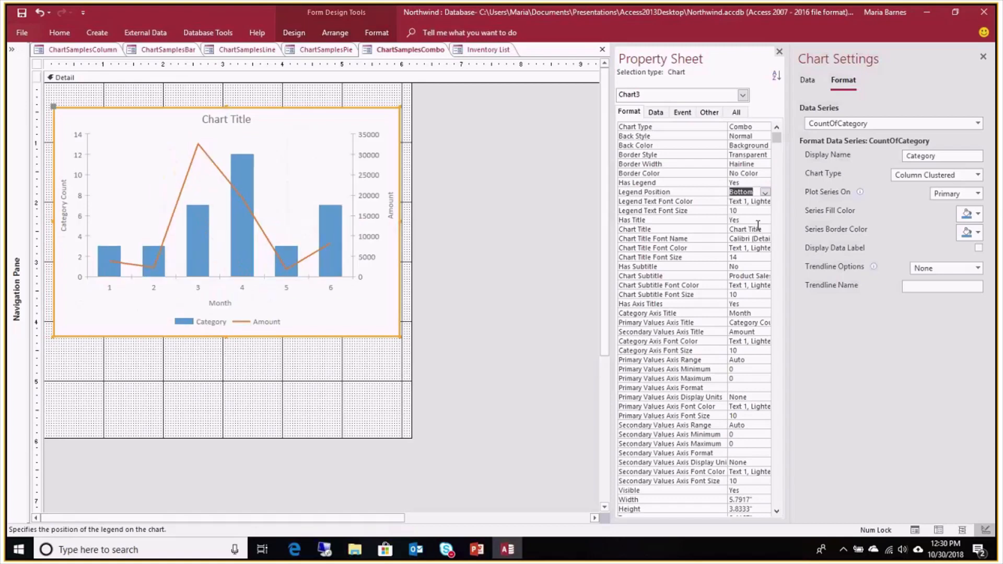
pyautogui.click(765, 193)
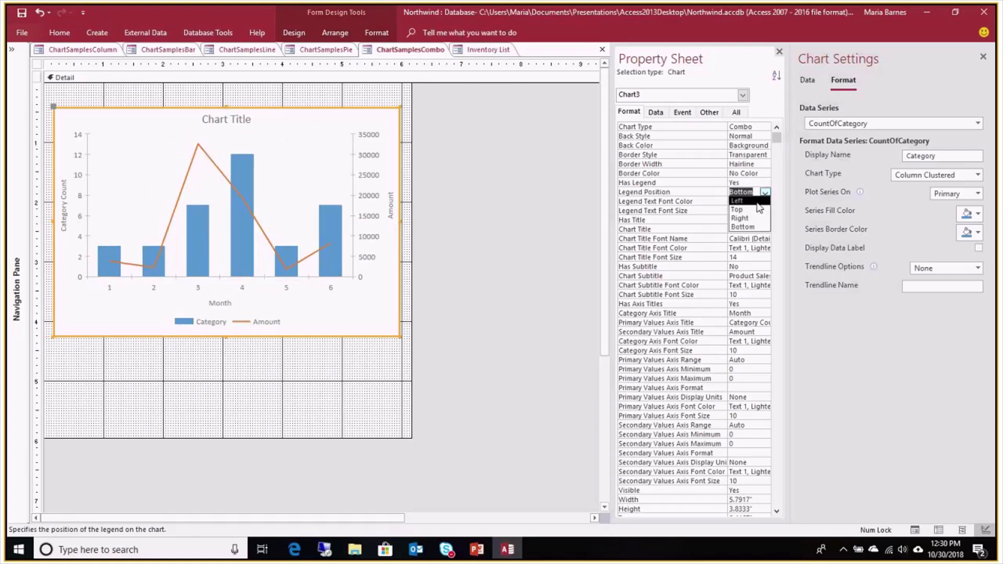
pyautogui.click(752, 201)
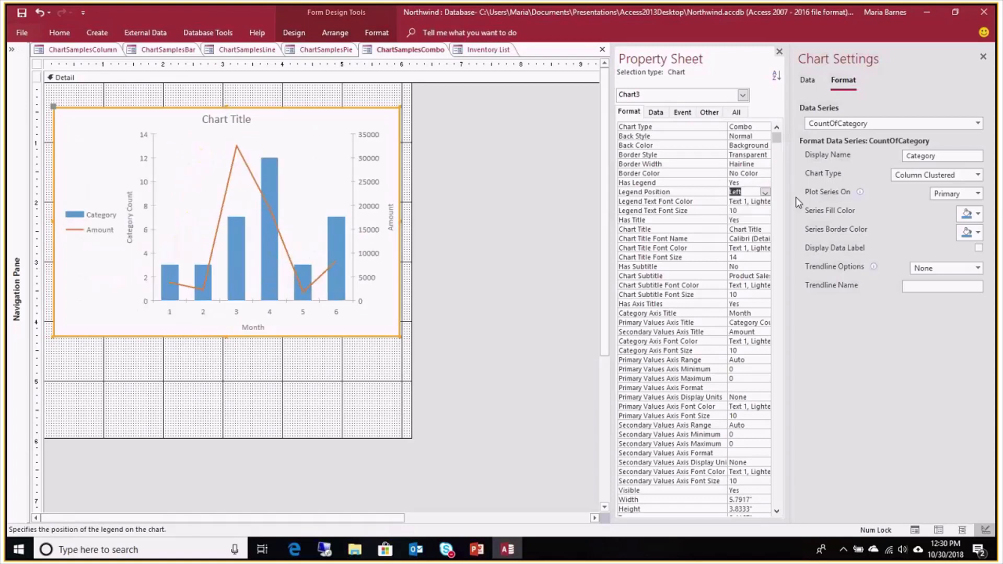
pyautogui.click(754, 196)
# Compare the chart's data properties with its data settings, and open the Transformed Row Source query in the Query Builder
pyautogui.click(656, 113)
pyautogui.moveTo(727, 148); pyautogui.dragTo(677, 163)
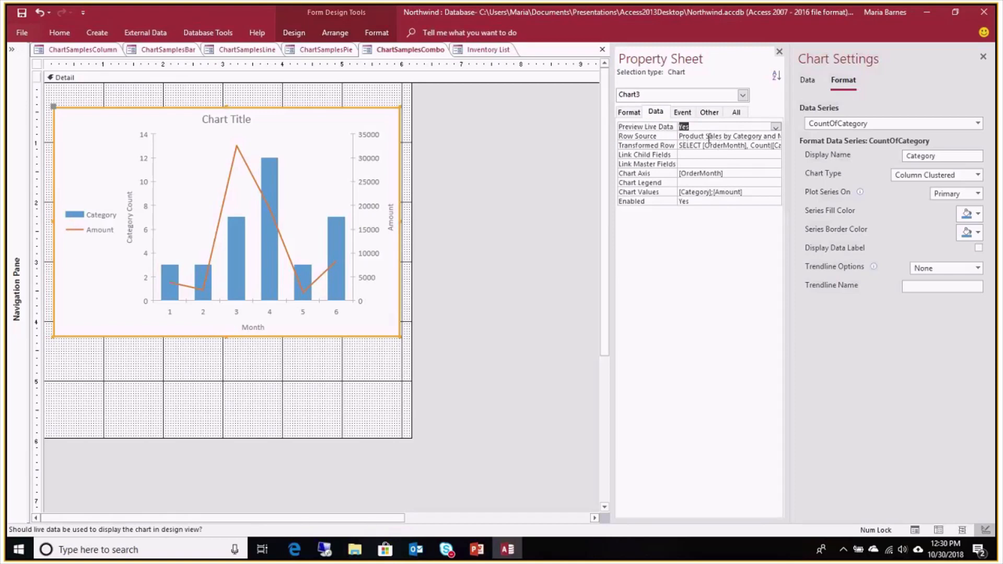
pyautogui.click(809, 81)
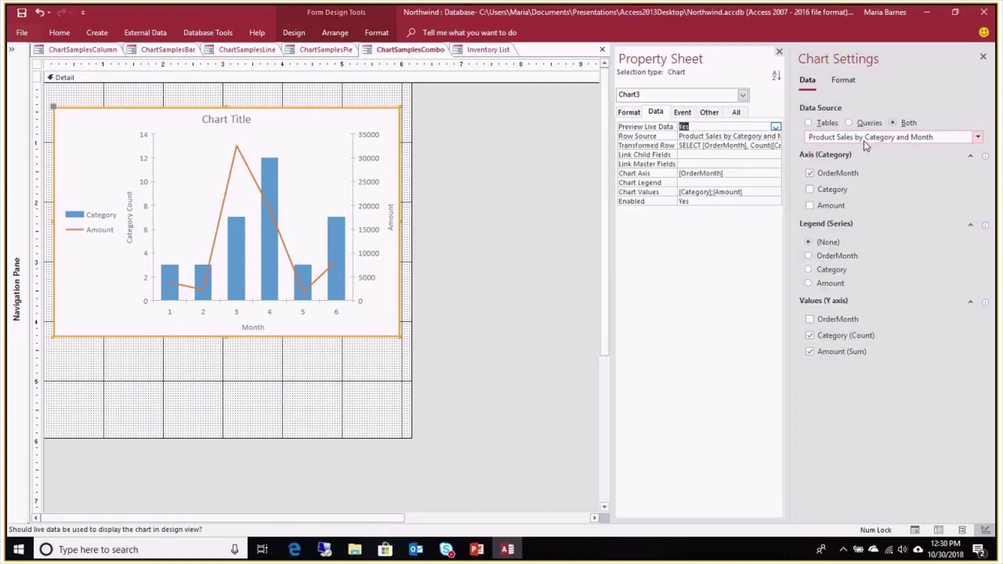
pyautogui.click(681, 145)
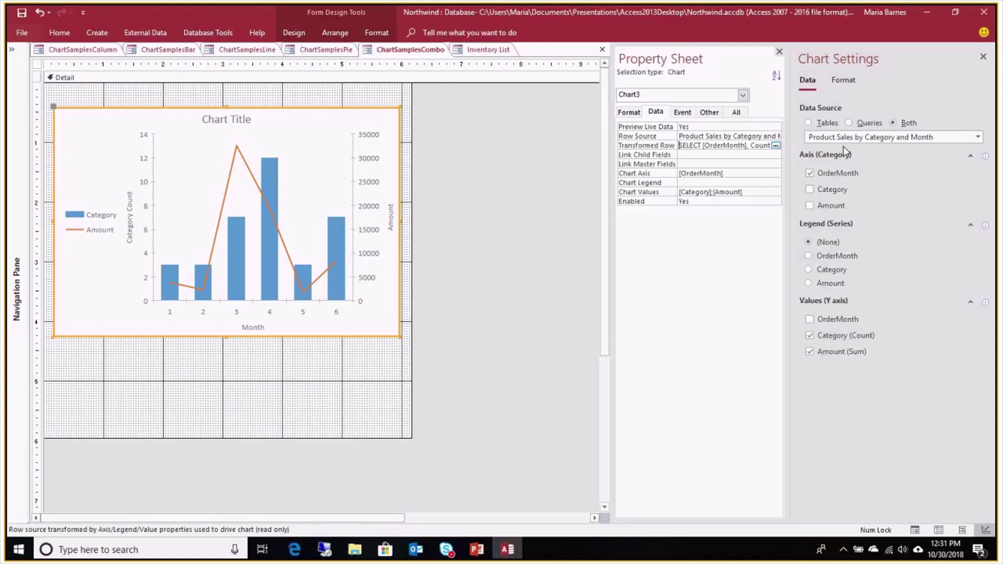
pyautogui.click(775, 146)
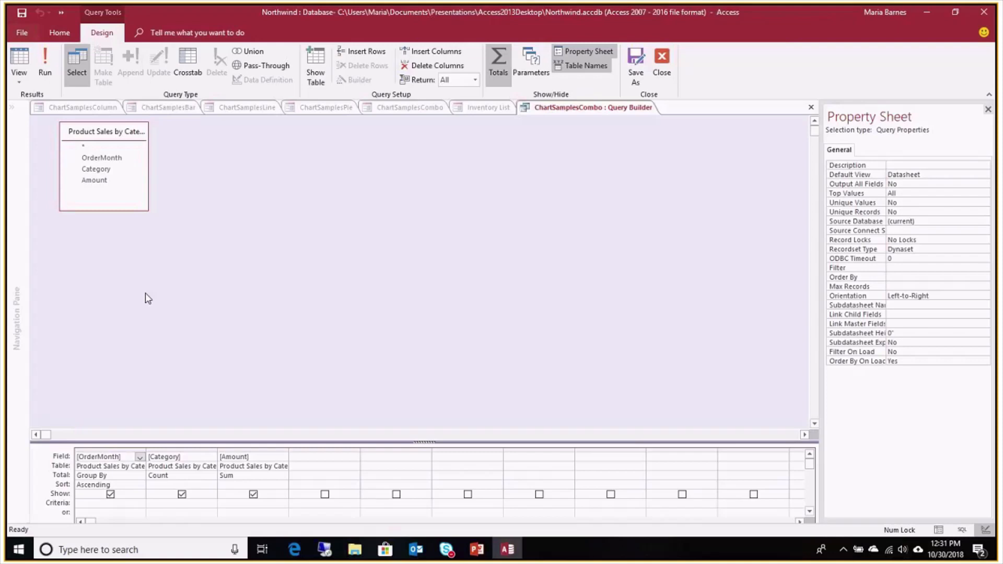
# Widen the source query's field list in the Query Builder to read its full name, and close the Query Builder
pyautogui.moveTo(146, 147); pyautogui.dragTo(219, 148)
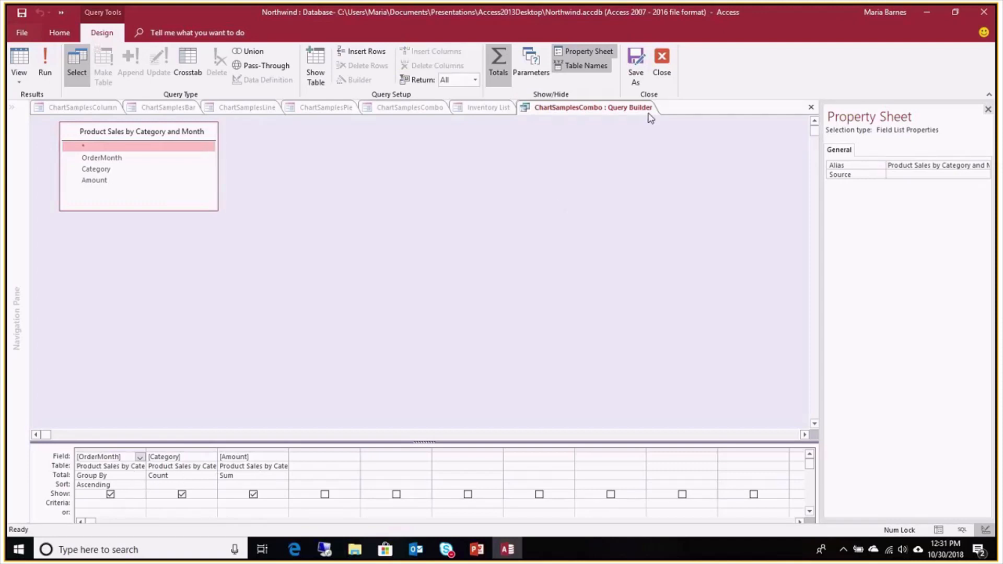
pyautogui.click(662, 57)
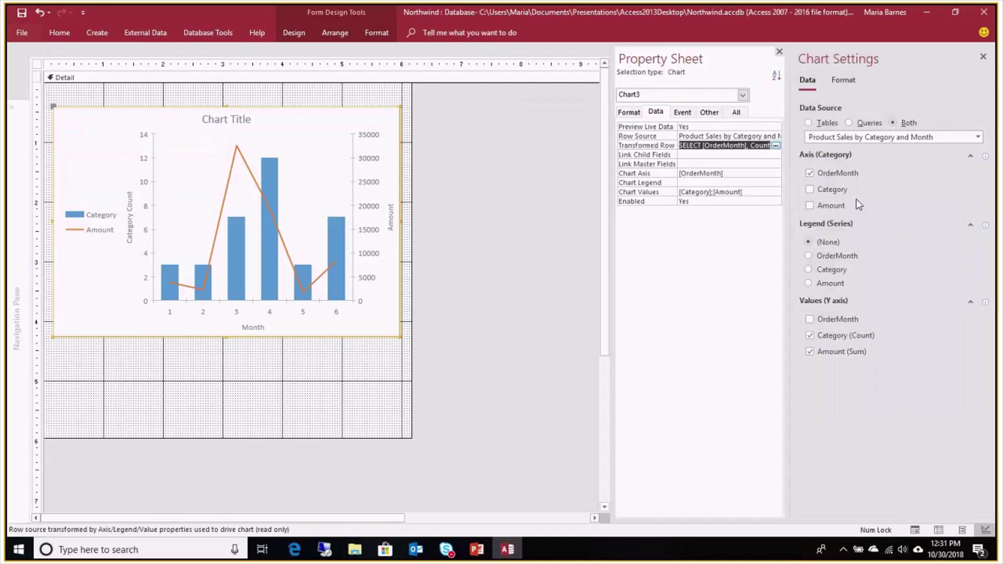
# Set the Category value's aggregation to Average and examine the Transformed Row Source query in the Query Builder
pyautogui.click(886, 335)
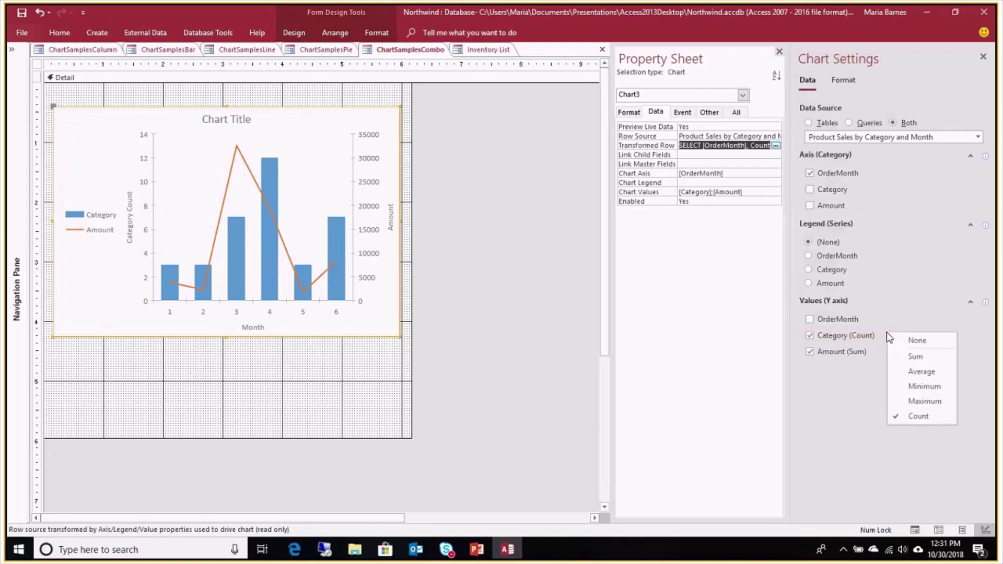
pyautogui.click(913, 372)
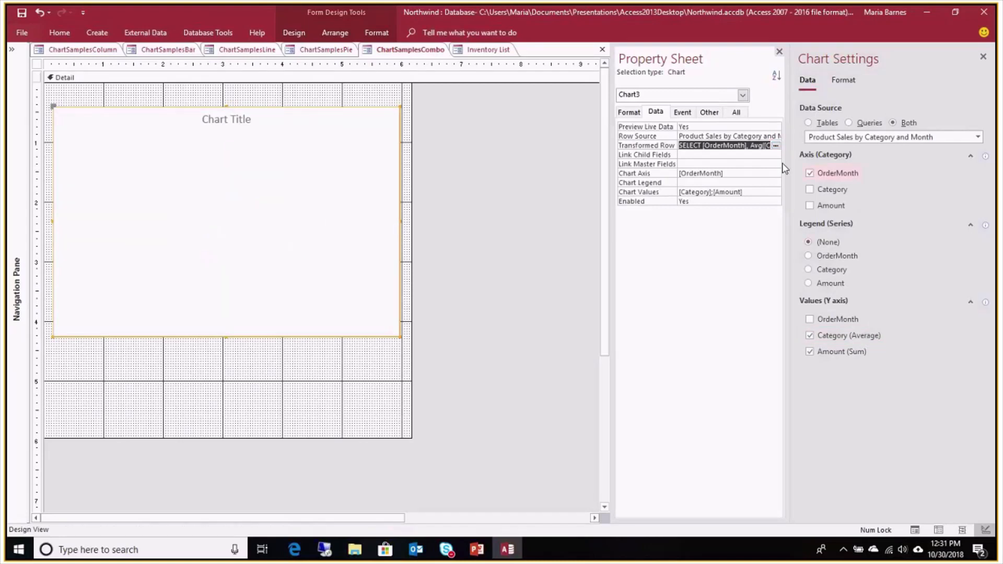
pyautogui.click(768, 155)
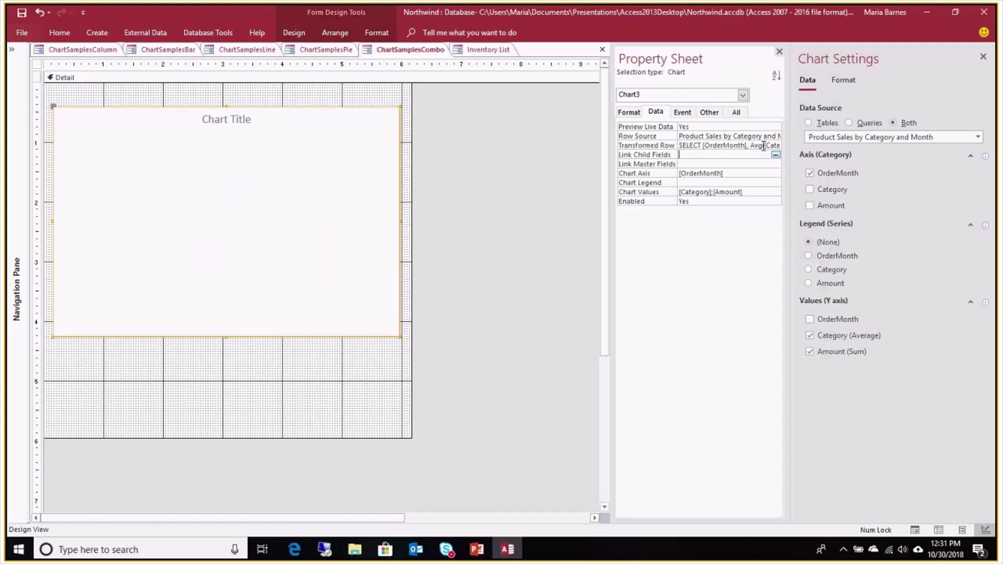
pyautogui.click(776, 146)
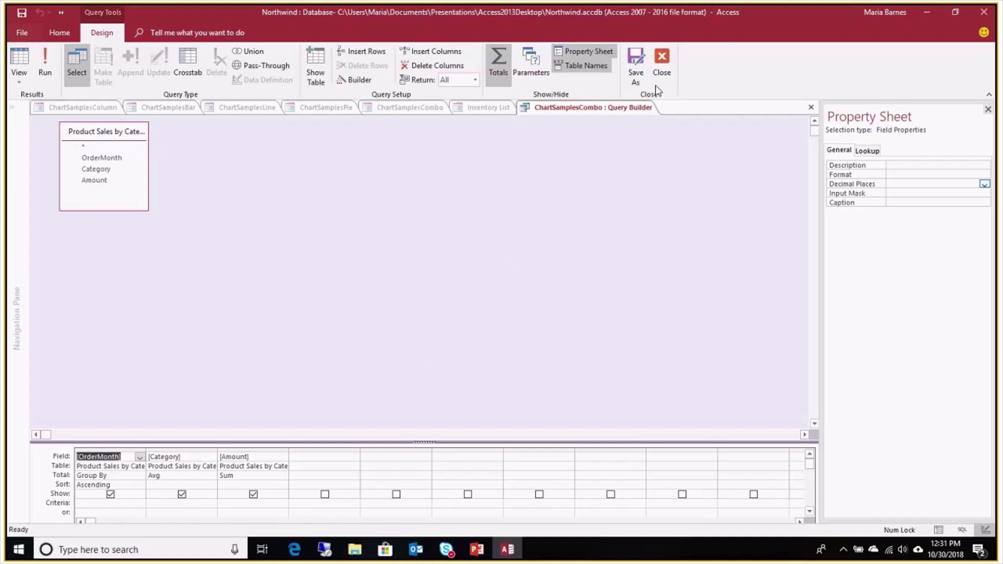
pyautogui.click(658, 62)
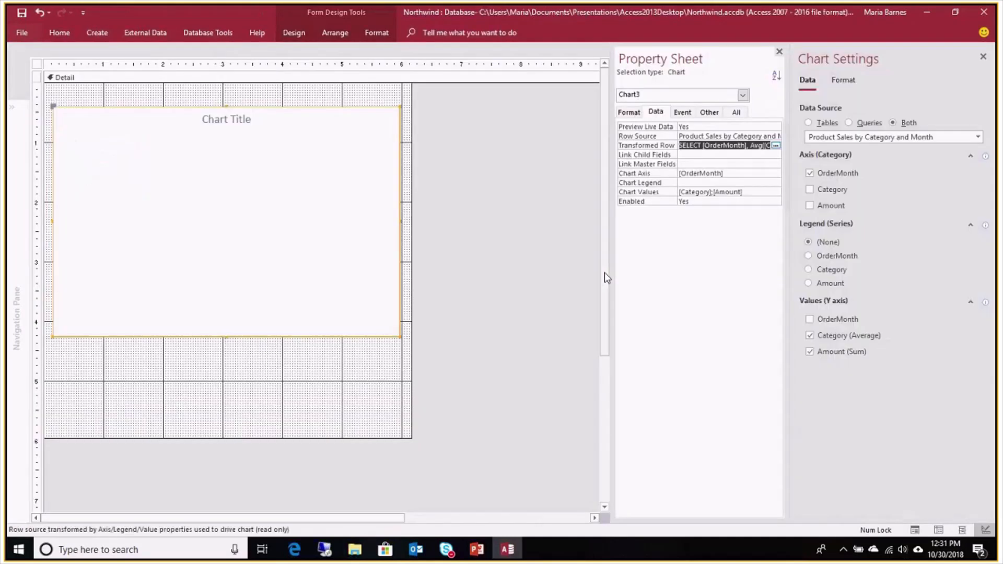
pyautogui.click(735, 127)
pyautogui.click(732, 154)
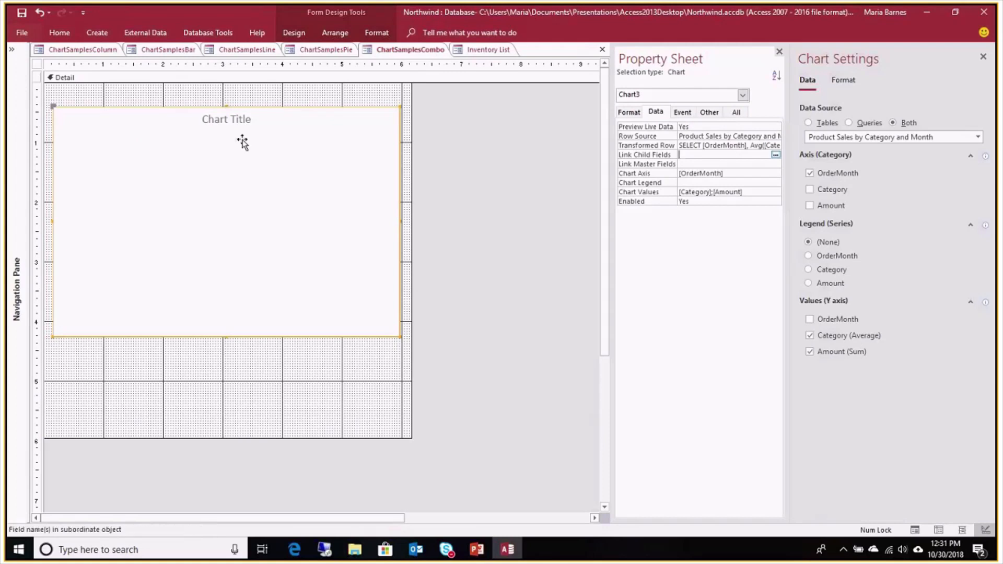
# Remove and re-add the Category value, try its aggregation as Average and Minimum, and set it back to Average
pyautogui.click(810, 339)
pyautogui.click(810, 337)
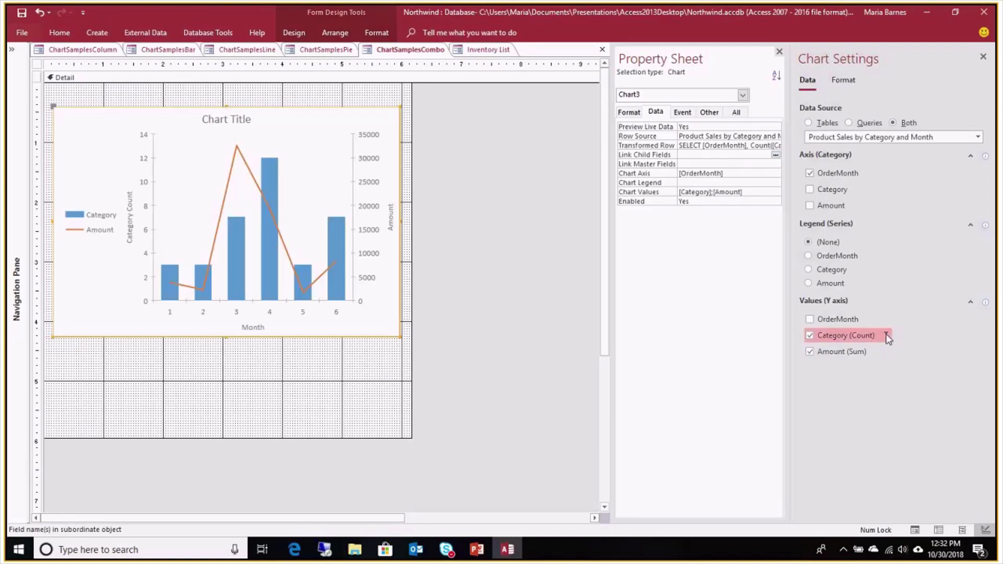
pyautogui.click(886, 336)
pyautogui.click(914, 374)
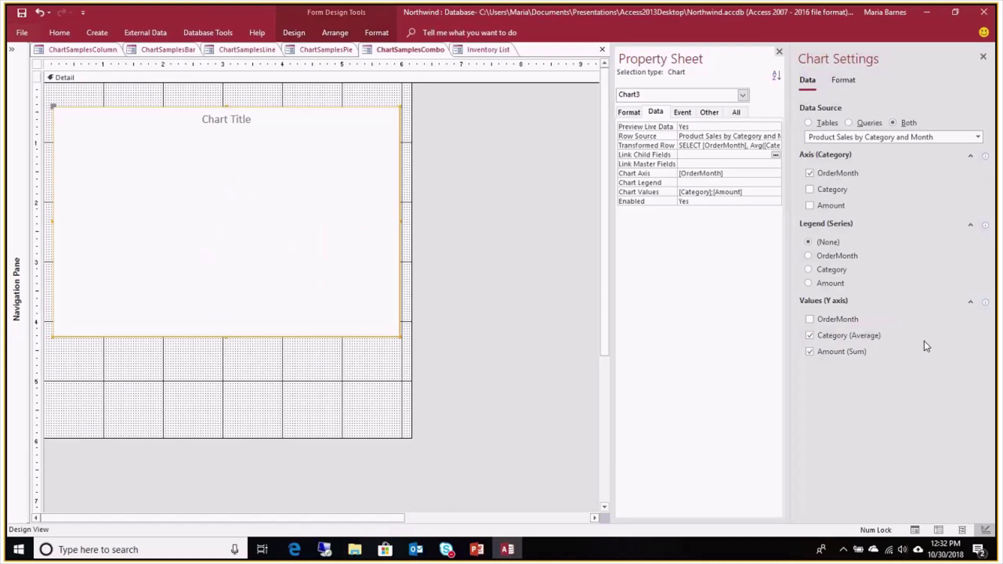
pyautogui.click(893, 335)
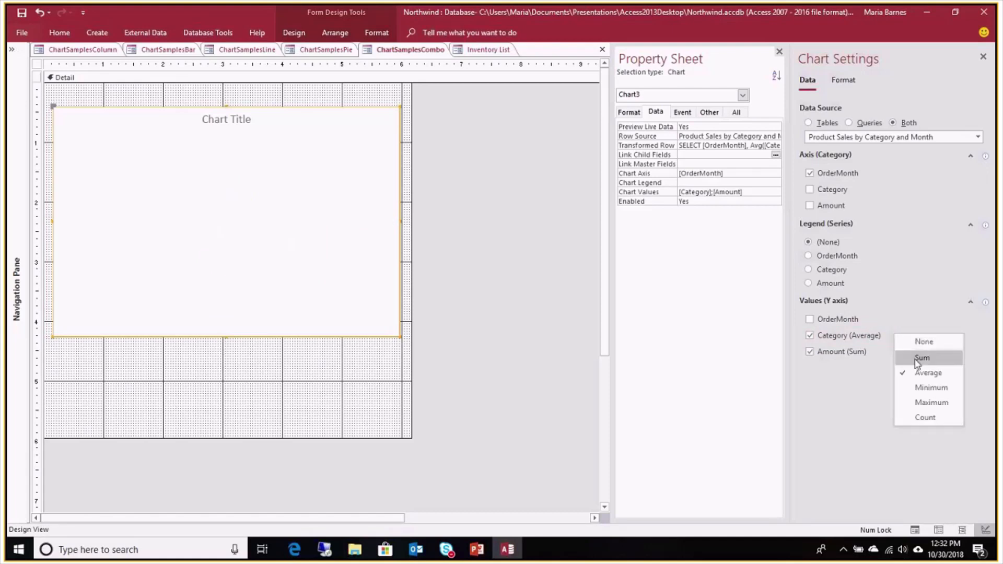
pyautogui.click(919, 392)
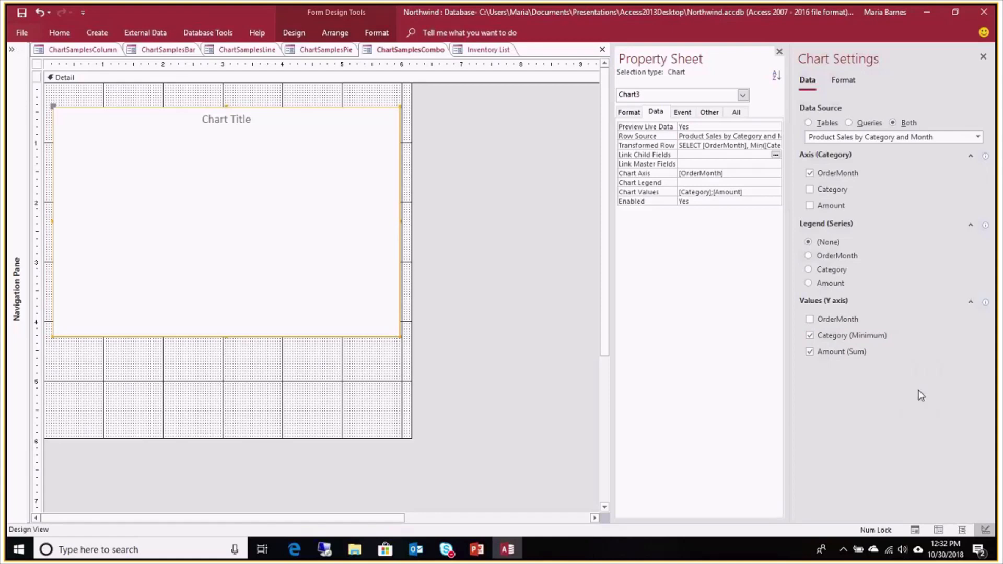
pyautogui.moveTo(846, 336)
pyautogui.click(898, 336)
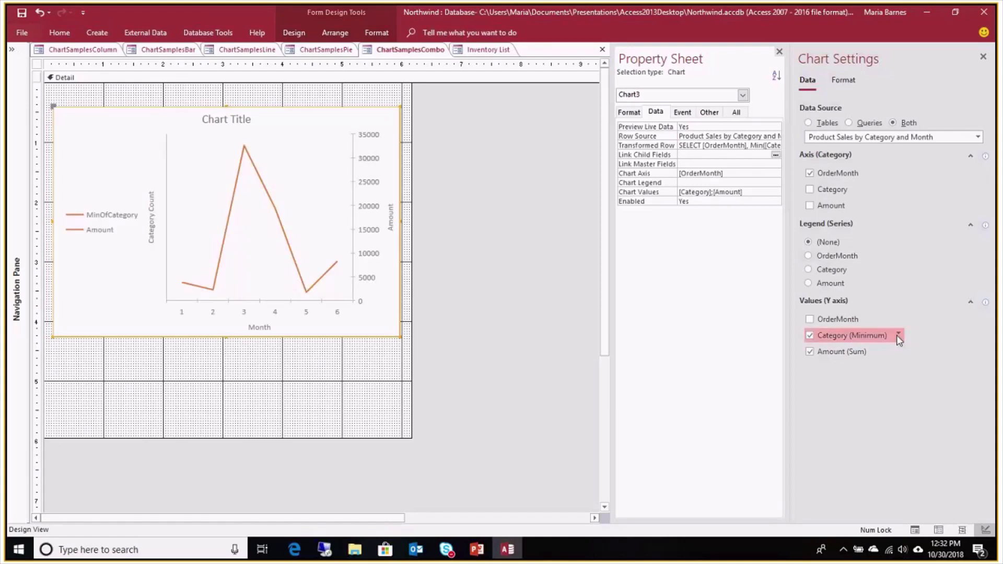
pyautogui.click(919, 352)
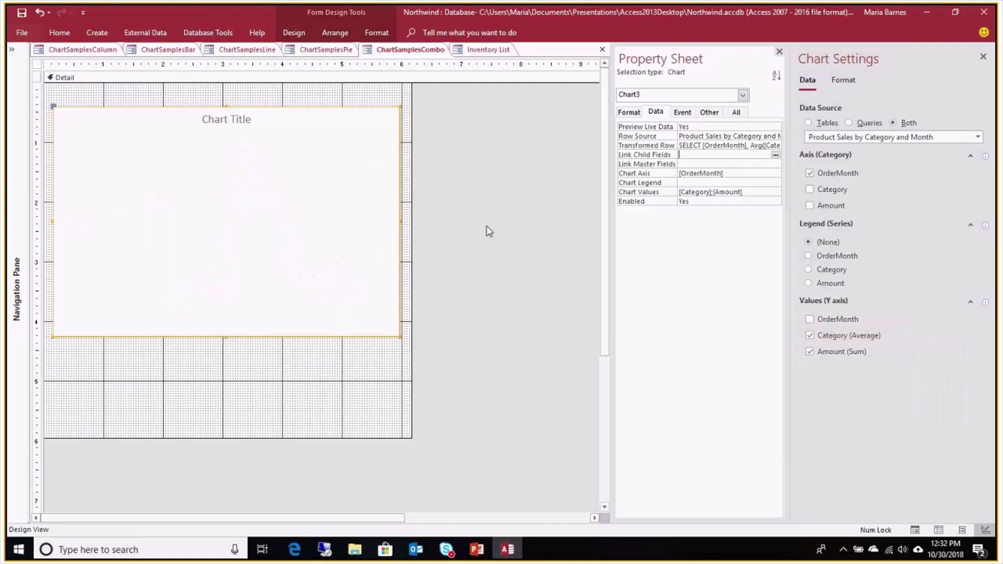
# Preview the ChartSamplesCombo form in Form View and return it to Design View
pyautogui.rightClick(102, 51)
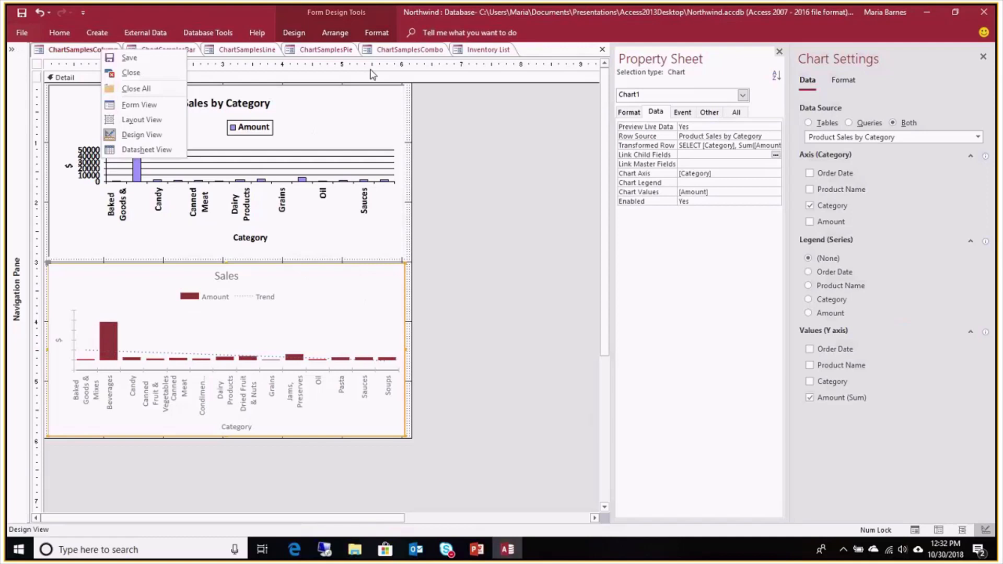
pyautogui.click(402, 49)
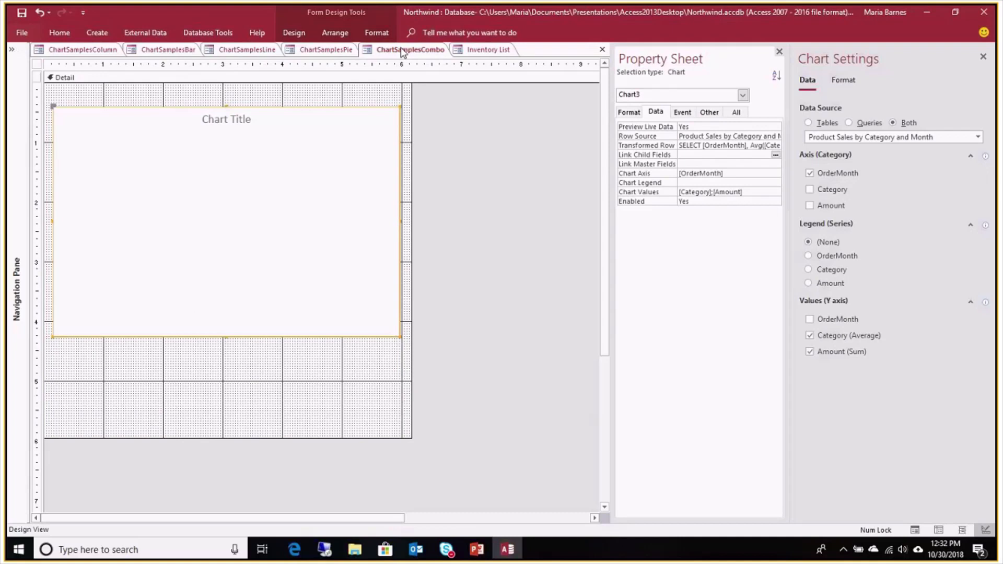
pyautogui.rightClick(402, 51)
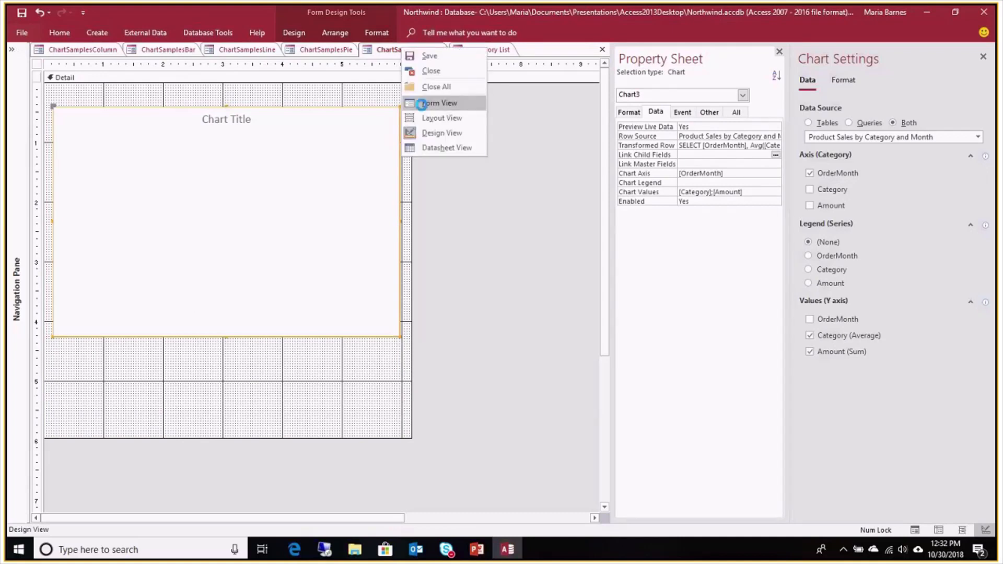
pyautogui.click(421, 104)
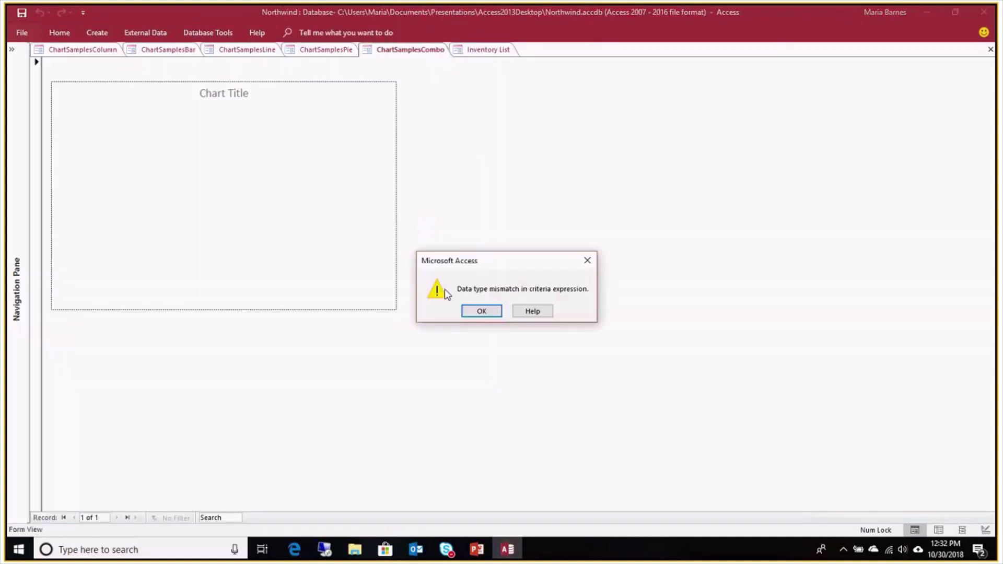
pyautogui.click(482, 311)
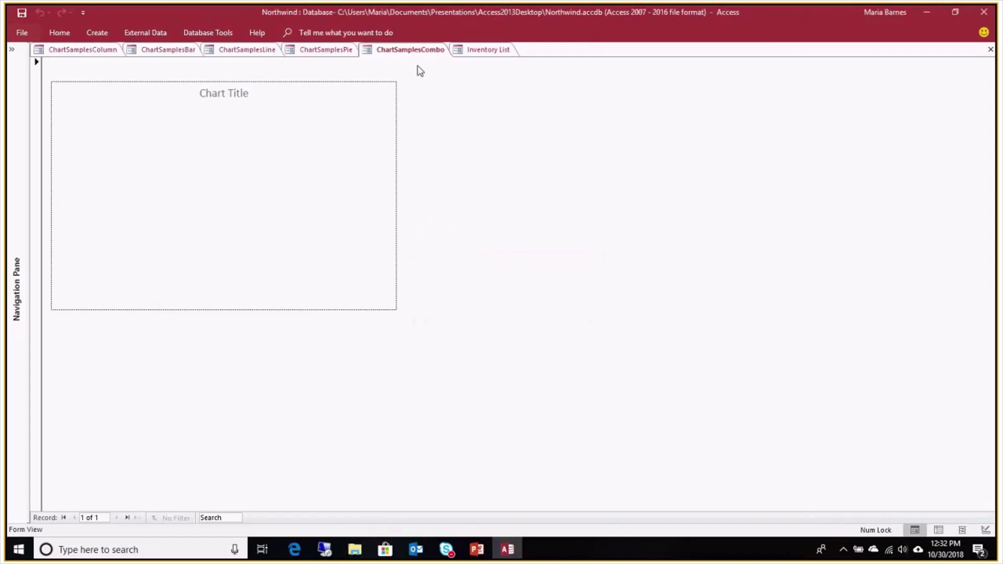
pyautogui.rightClick(418, 56)
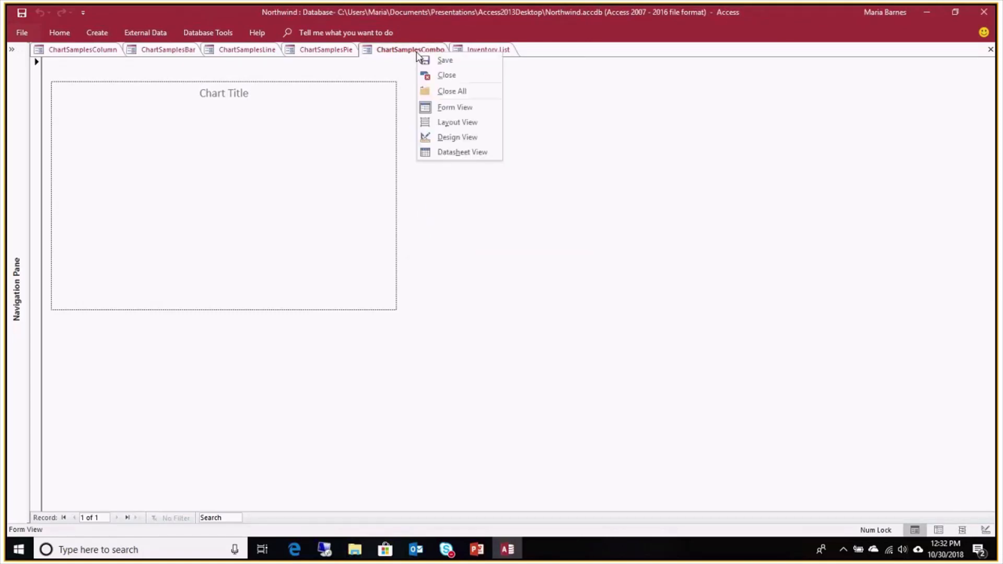
pyautogui.click(441, 138)
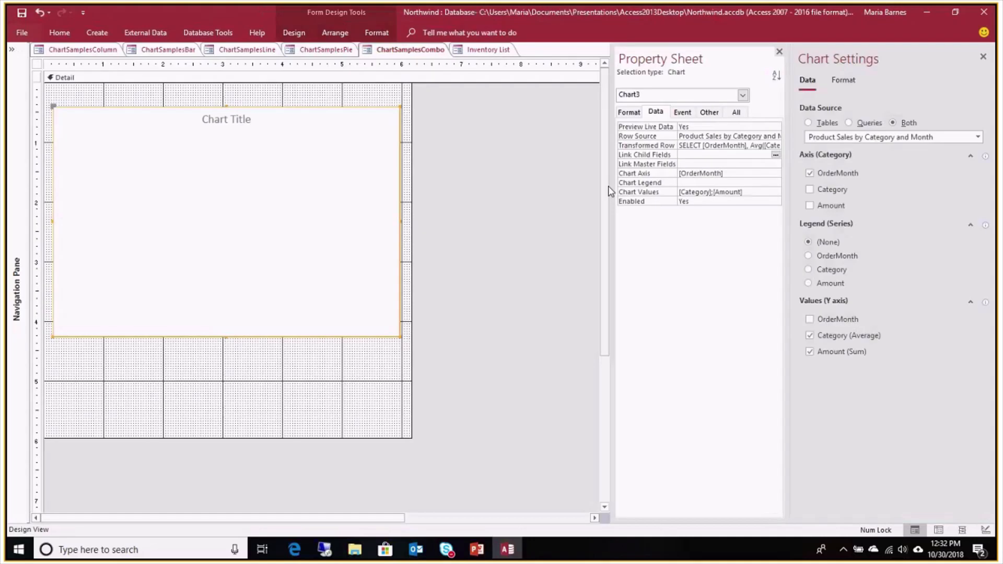
# Set the Category value's aggregation to Count and the SumOfAmount series' chart type to Column Clustered
pyautogui.click(891, 335)
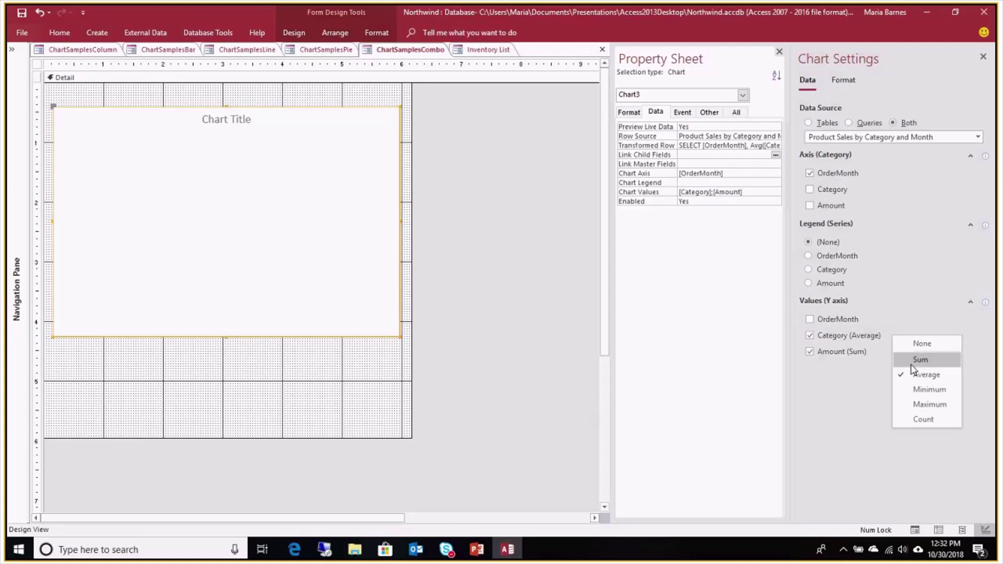
pyautogui.click(910, 420)
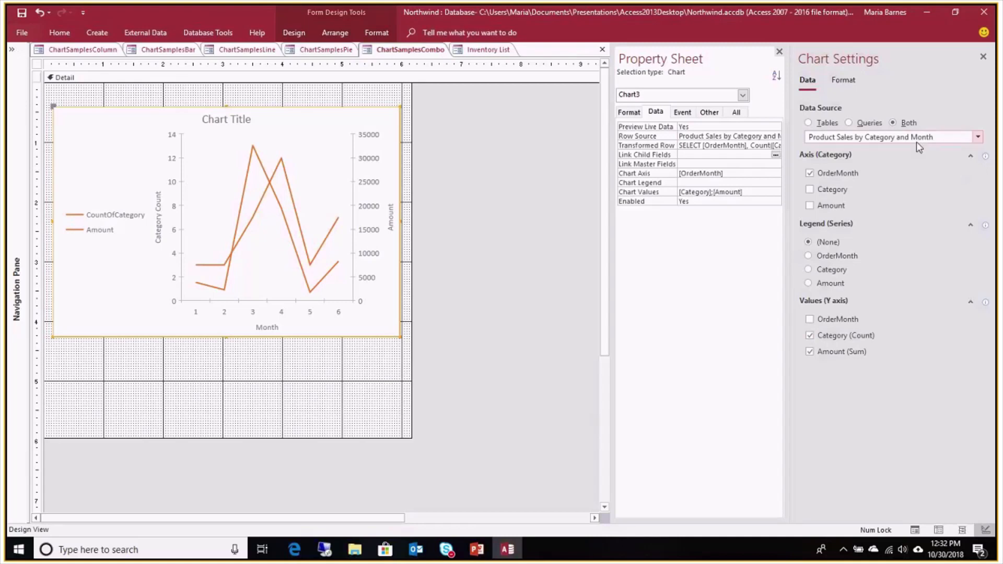
pyautogui.click(842, 81)
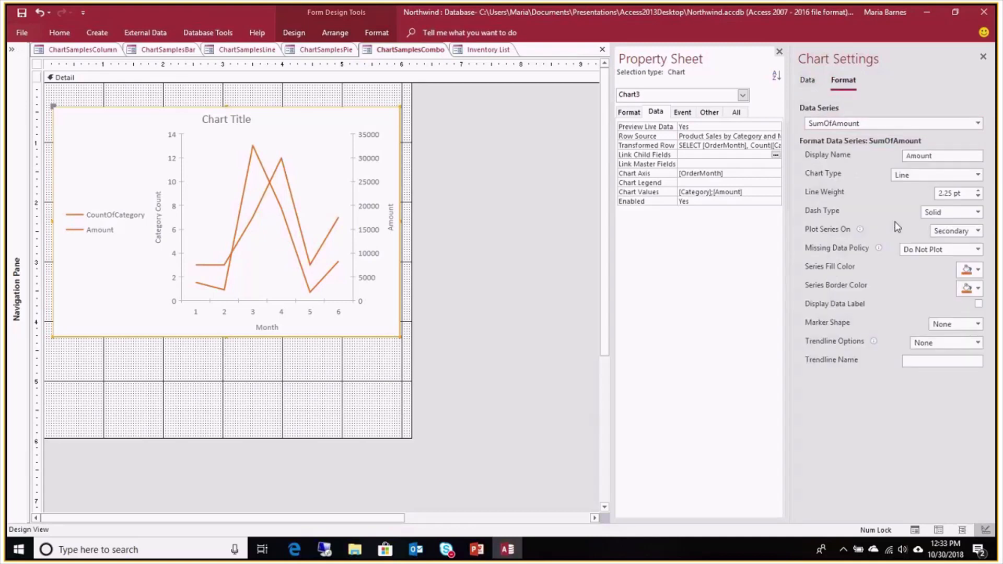
pyautogui.click(978, 175)
pyautogui.click(911, 186)
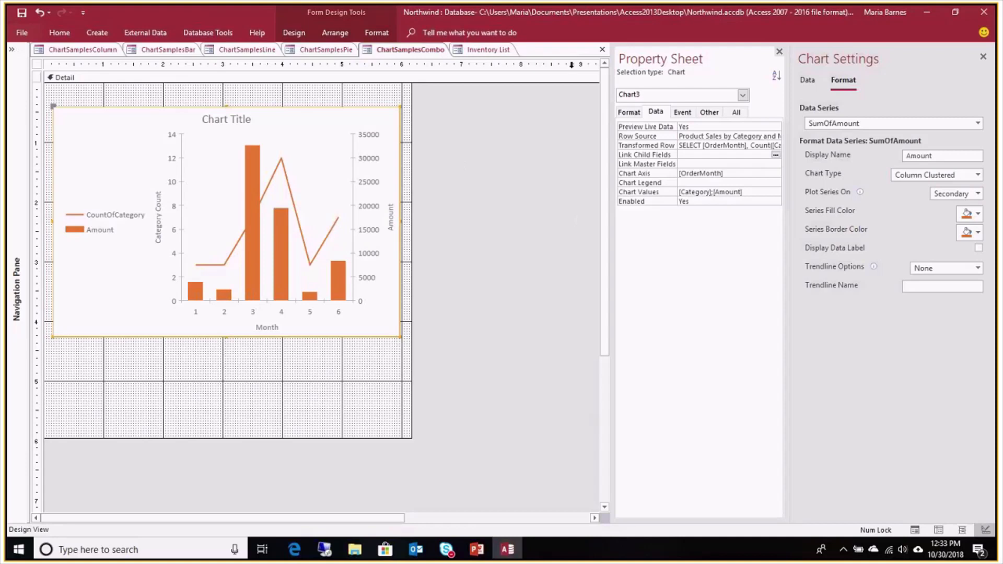
# Close the ChartSamplesCombo form without saving, reopen it in Design View, and collapse the list of forms
pyautogui.click(604, 49)
pyautogui.click(497, 310)
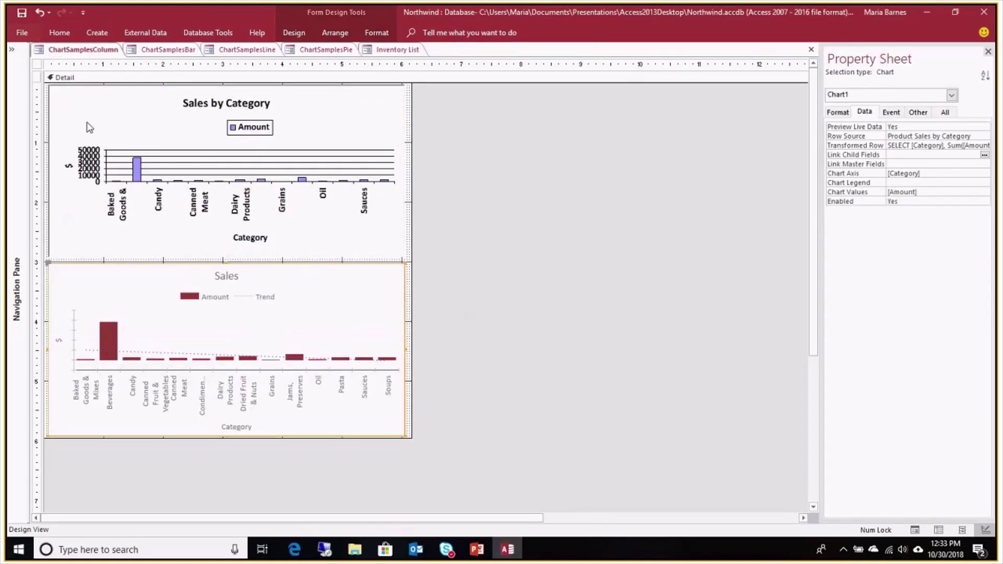
pyautogui.click(11, 50)
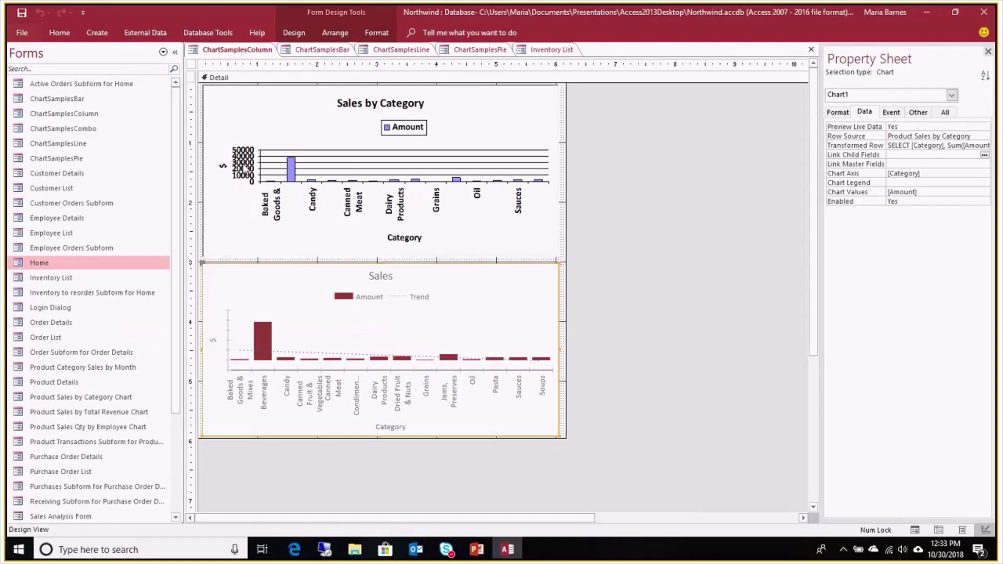
pyautogui.click(101, 133)
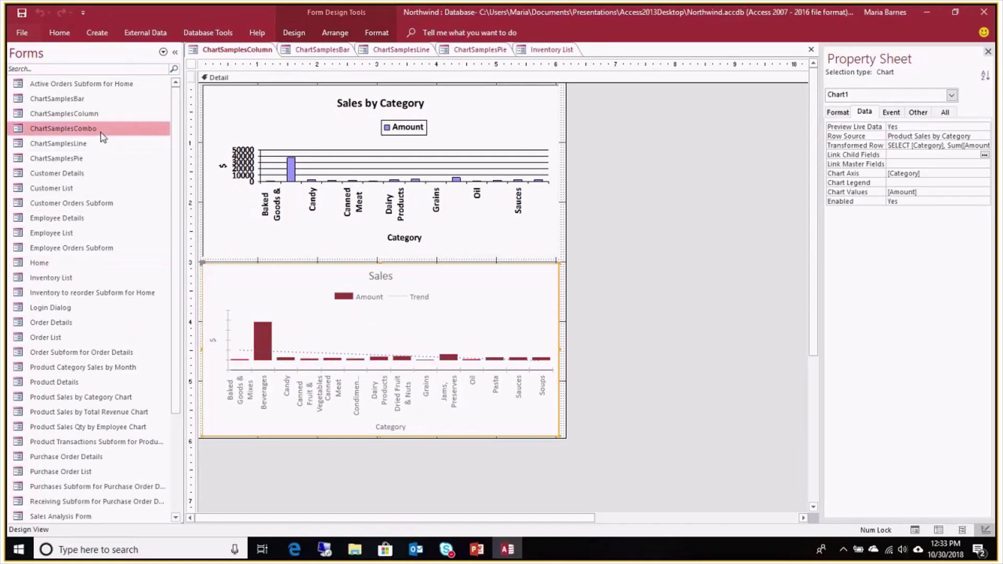
pyautogui.rightClick(94, 130)
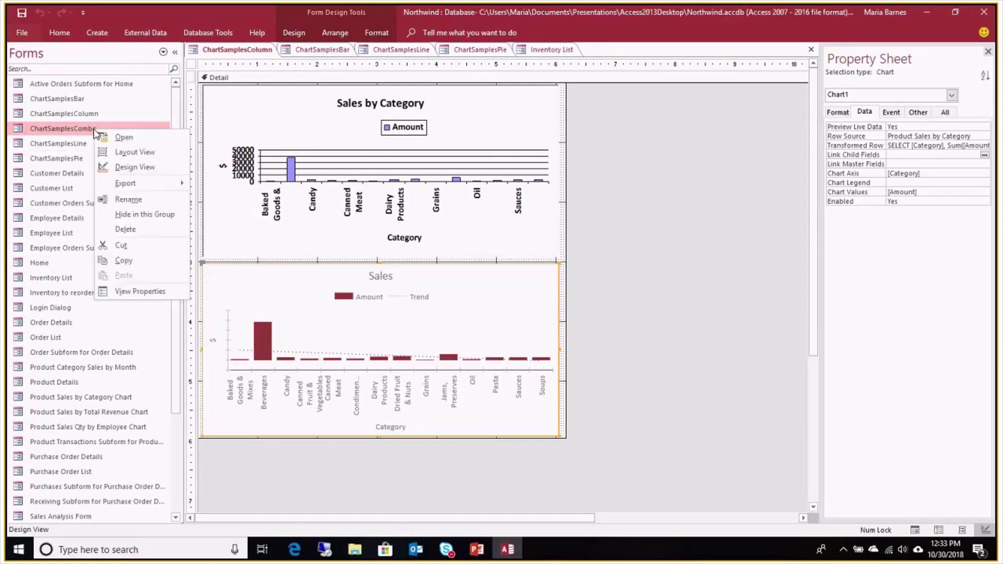
pyautogui.click(127, 168)
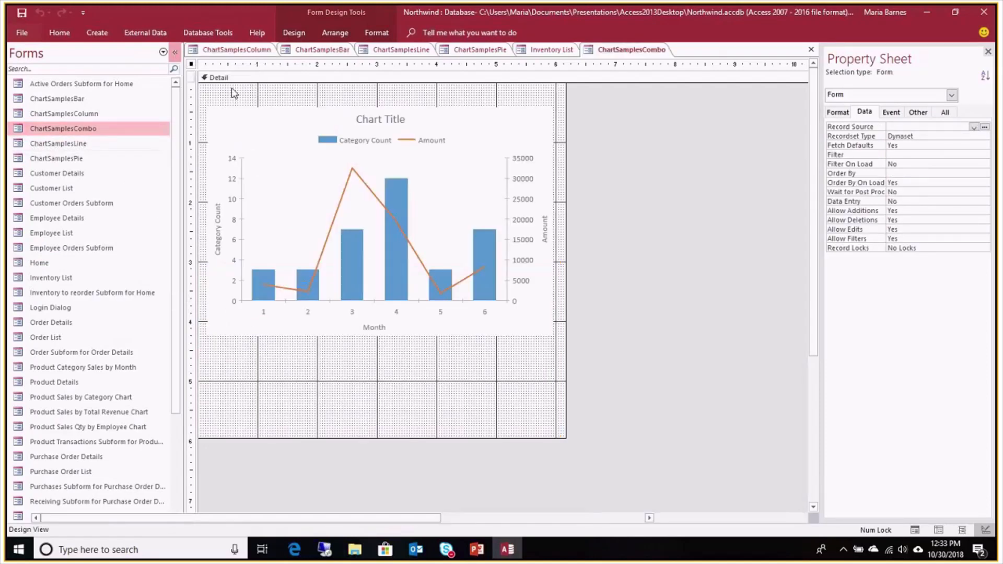
pyautogui.press('F11')
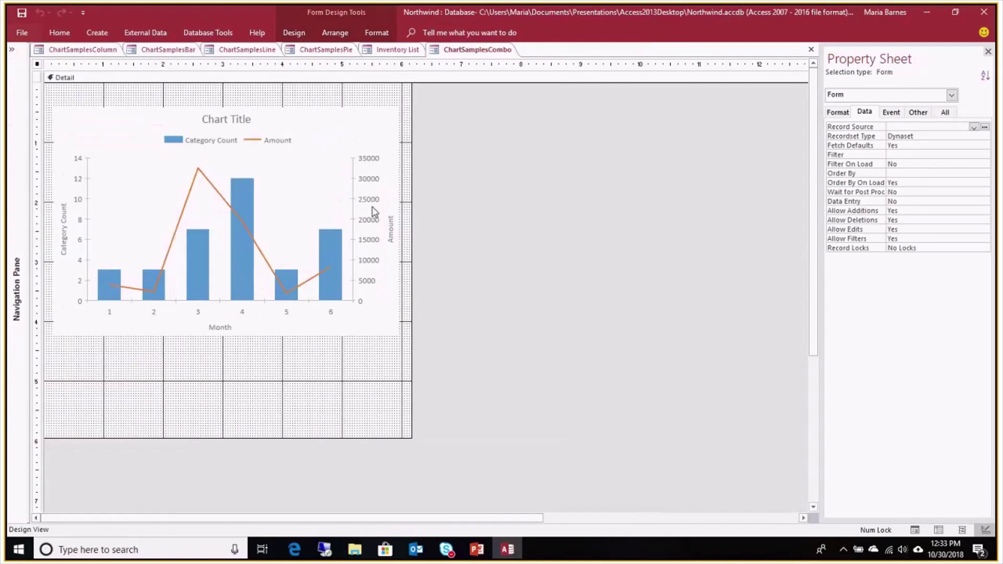